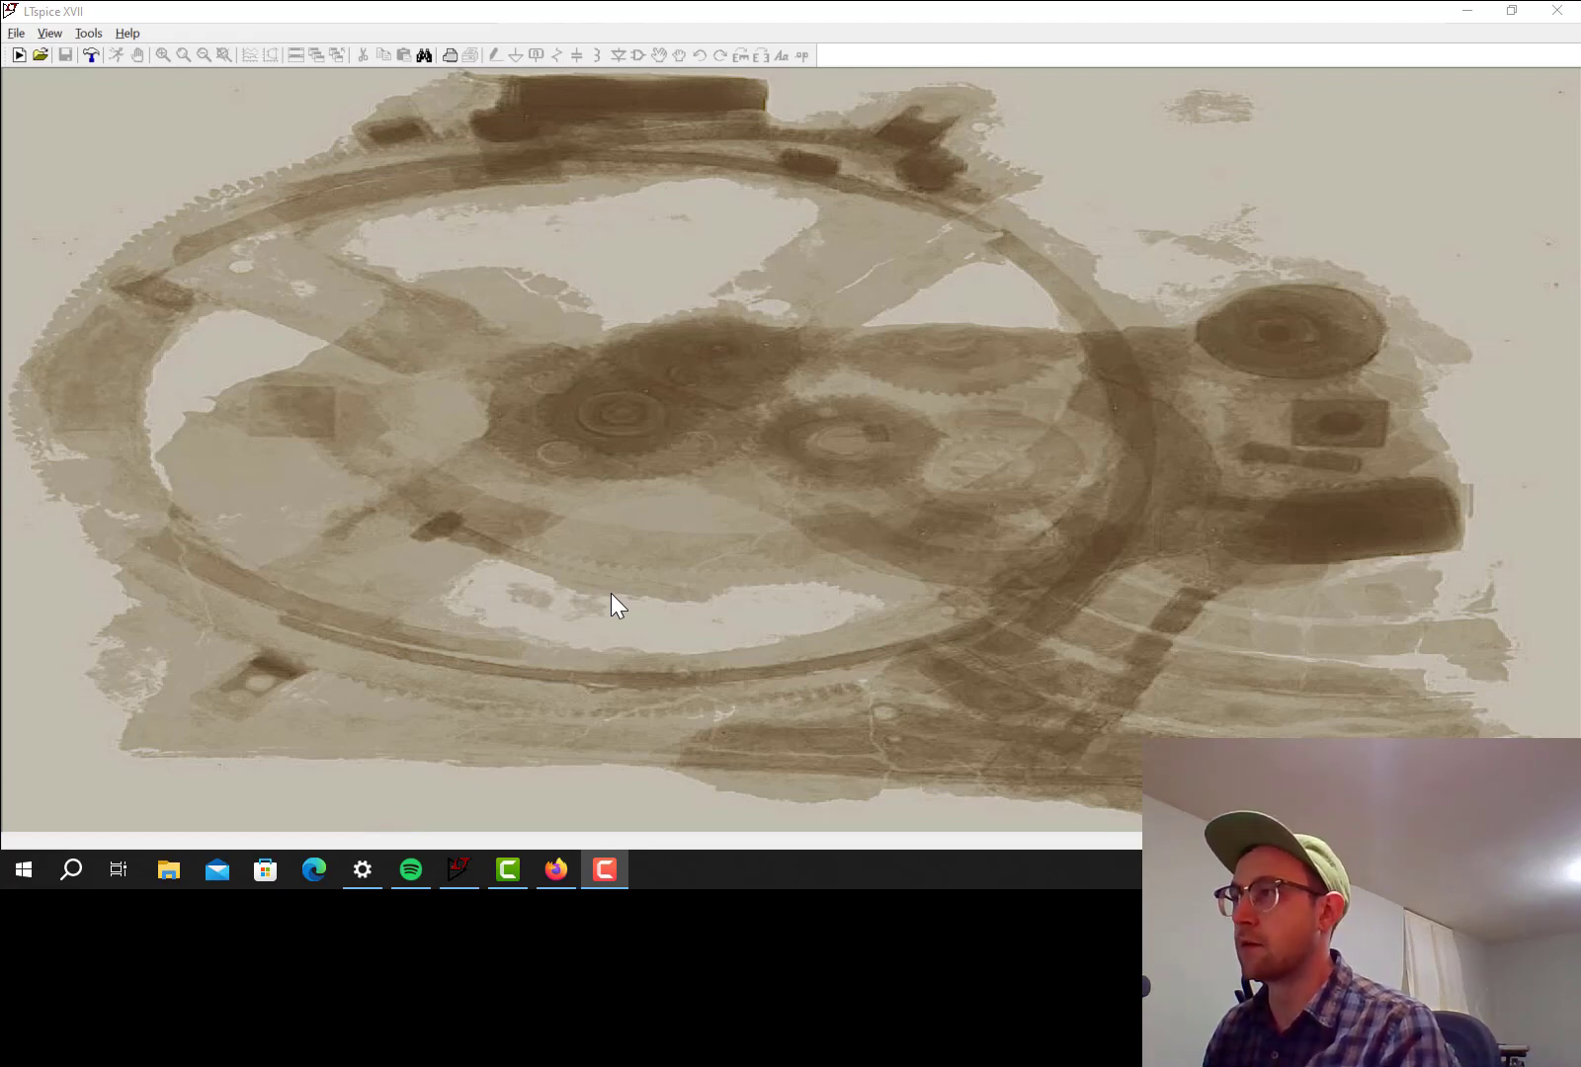
- Bring LTspice to the front and create a new blank schematic, Draft4.asc
{"action": "left_click", "coordinate": [205, 159]}
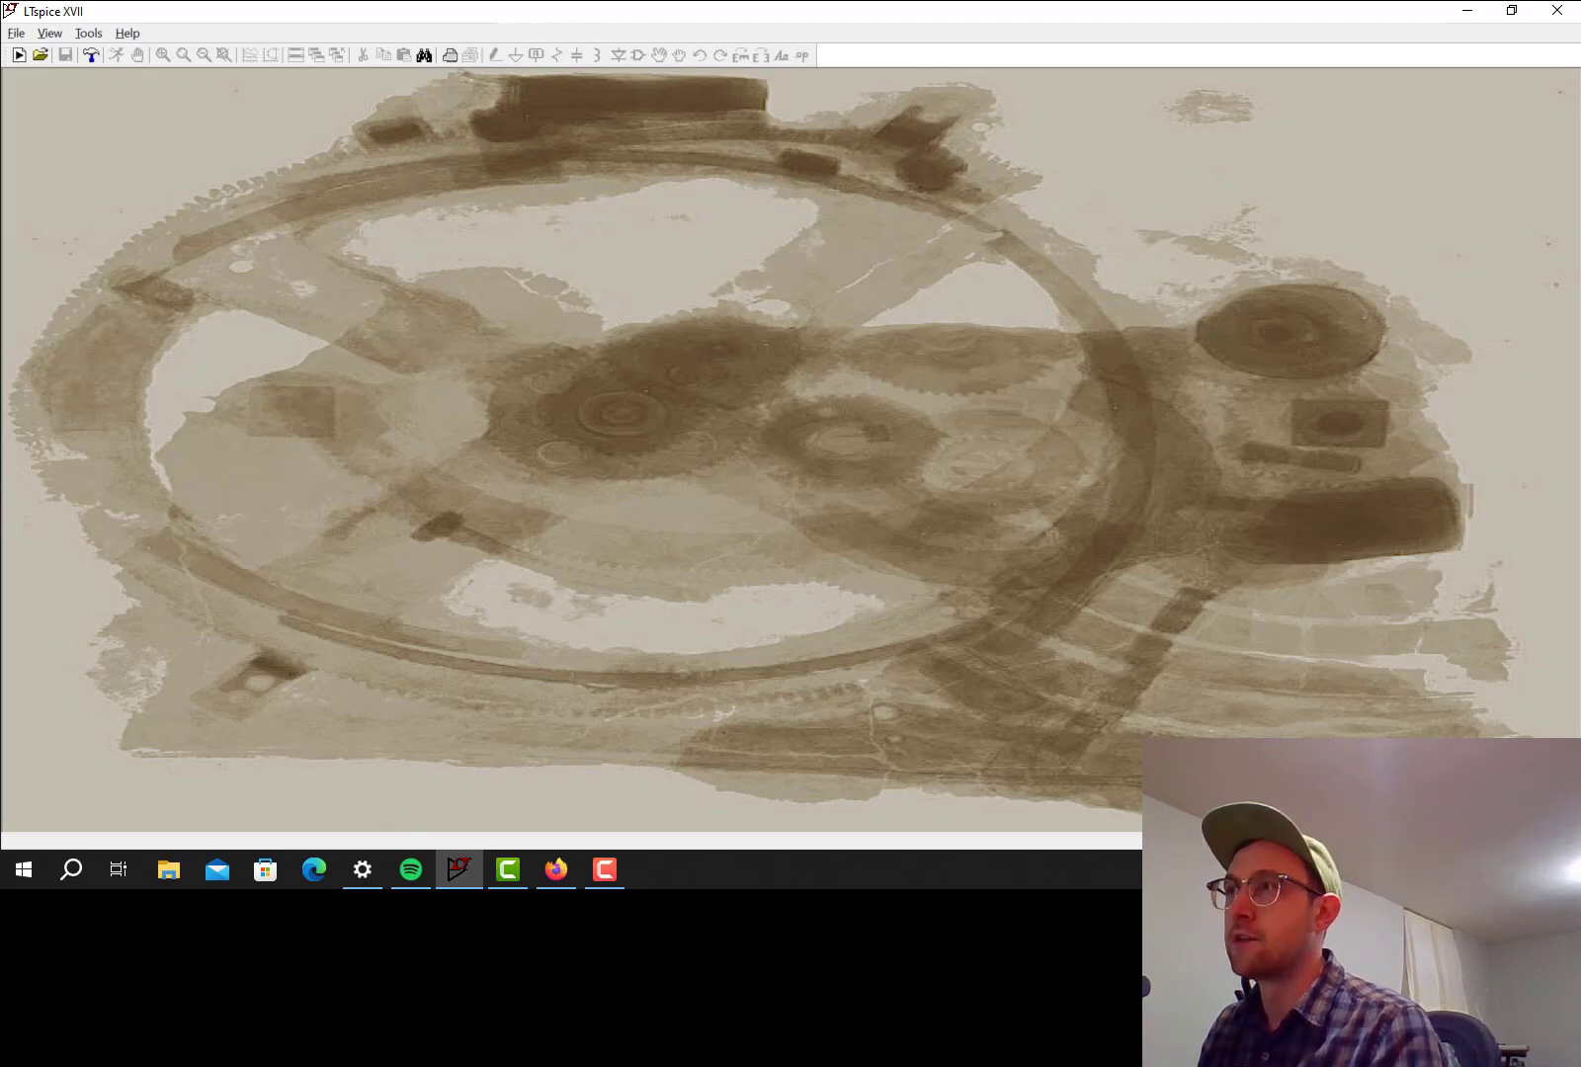
{"action": "left_click", "coordinate": [19, 55]}
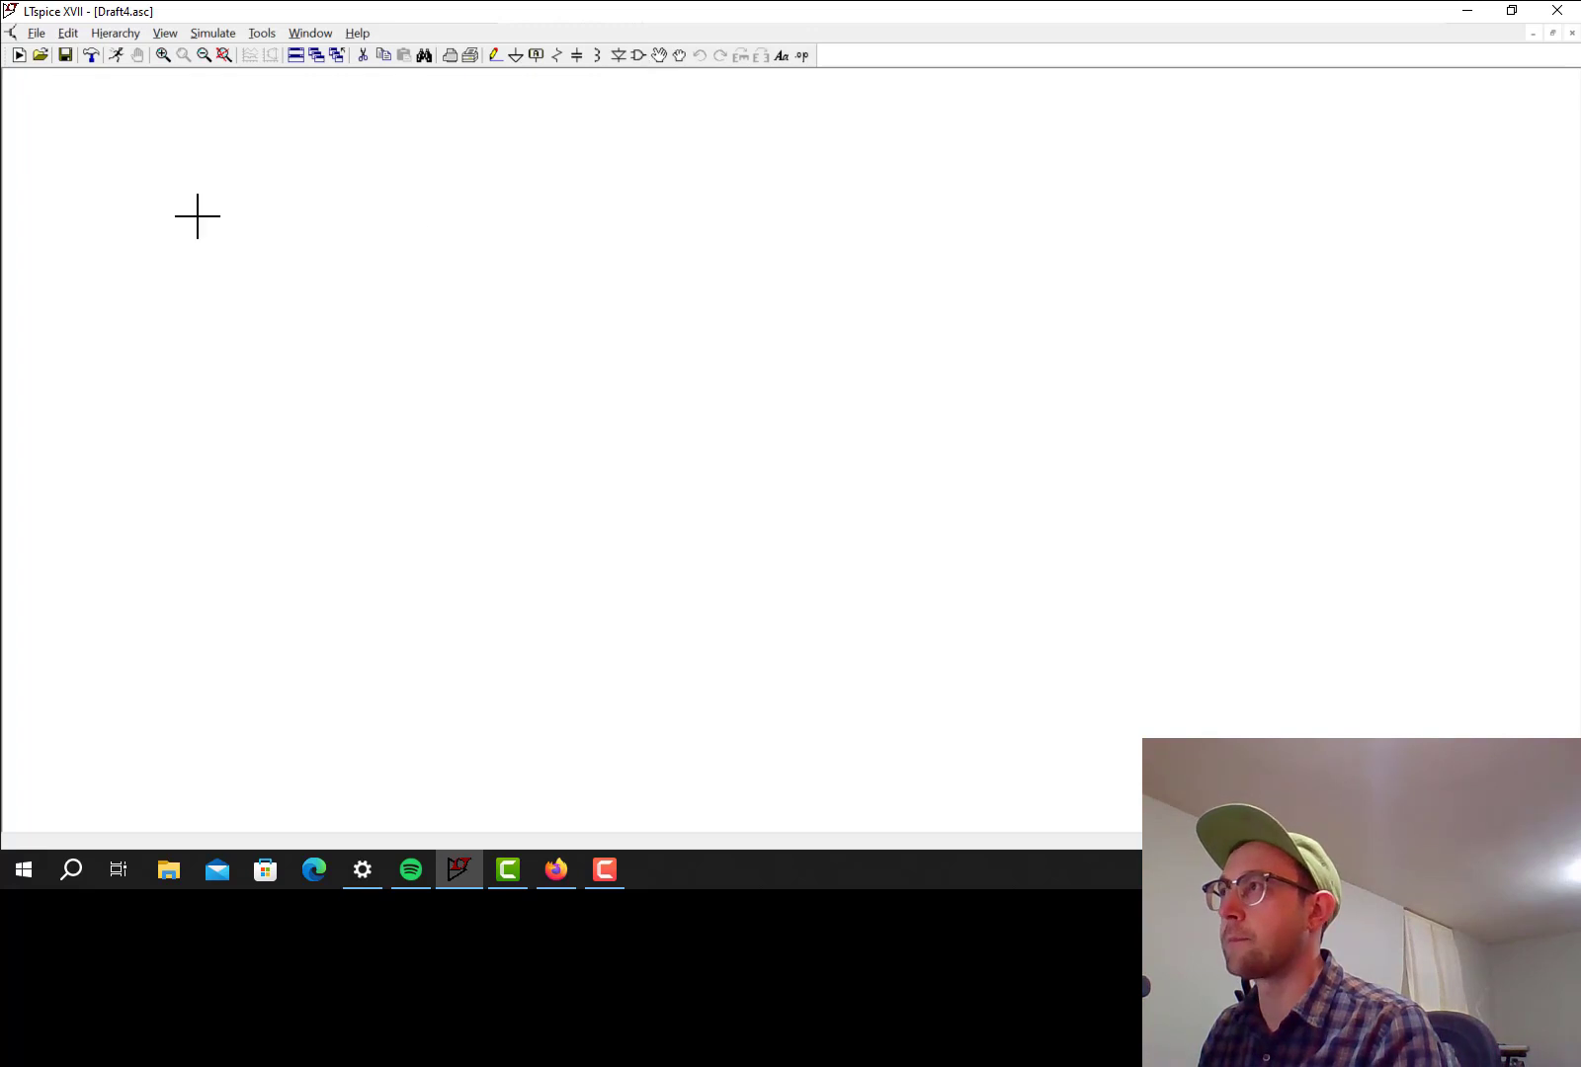
- Place voltage source V1 left of centre using the Component library
{"action": "left_click", "coordinate": [642, 56]}
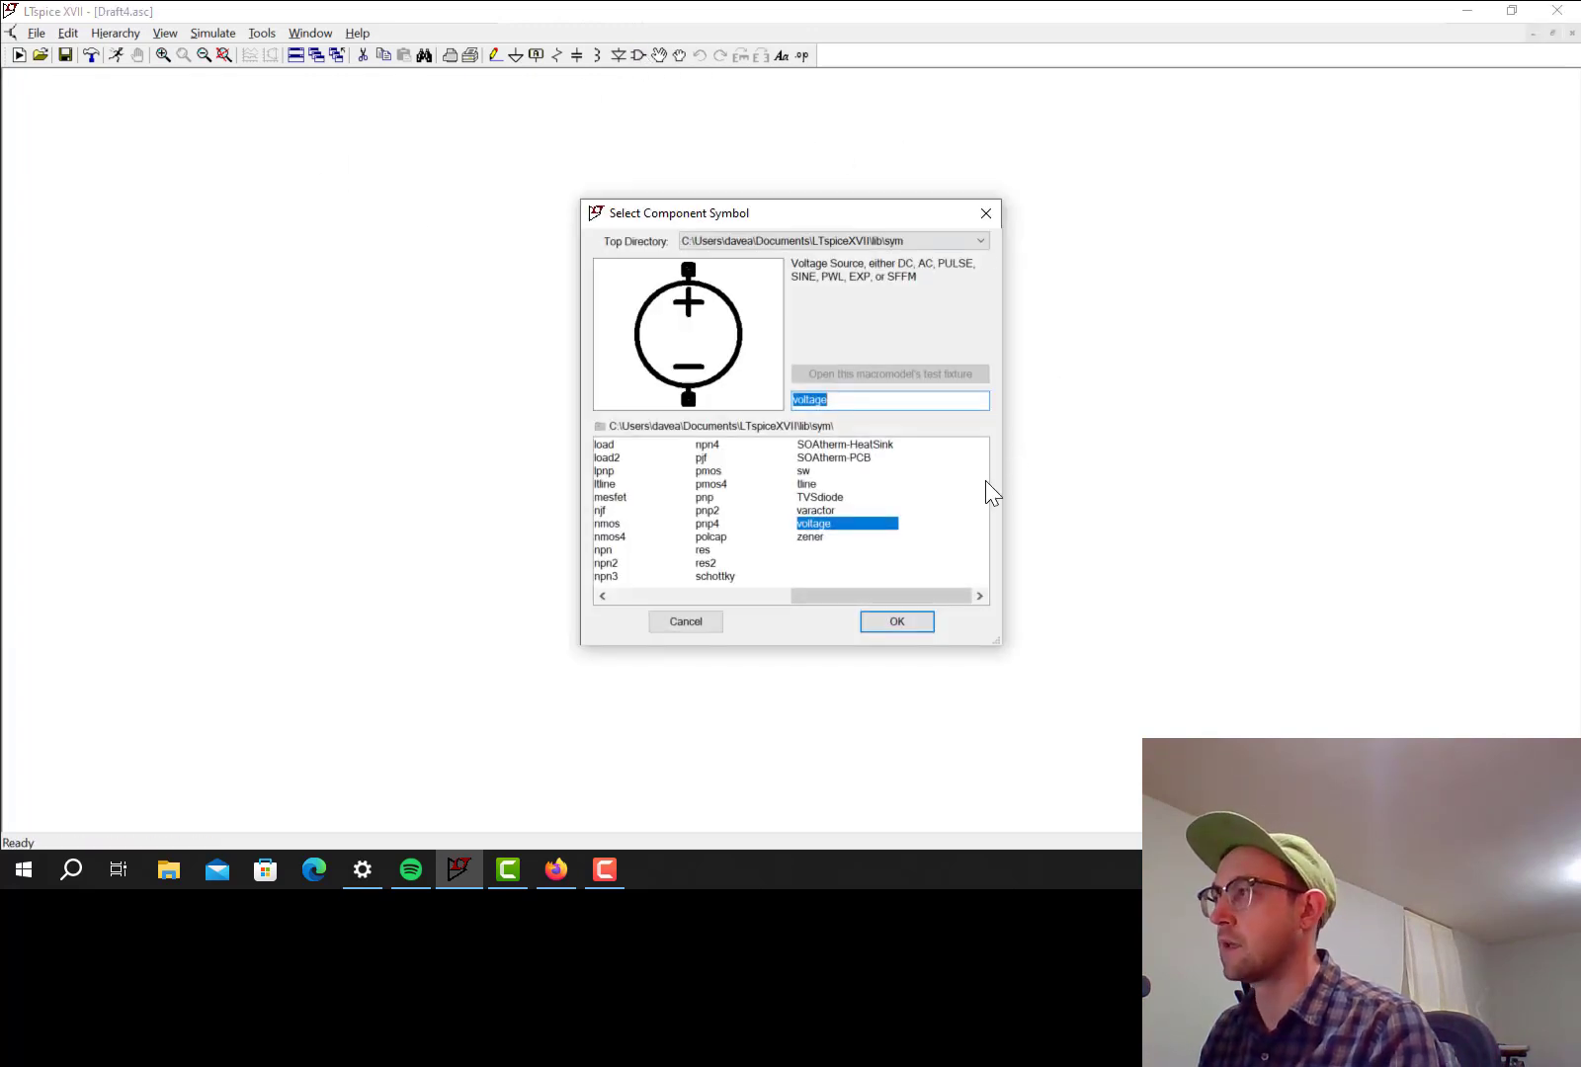
{"action": "left_click", "coordinate": [897, 621]}
{"action": "left_click", "coordinate": [425, 439]}
{"action": "key", "text": "Escape"}
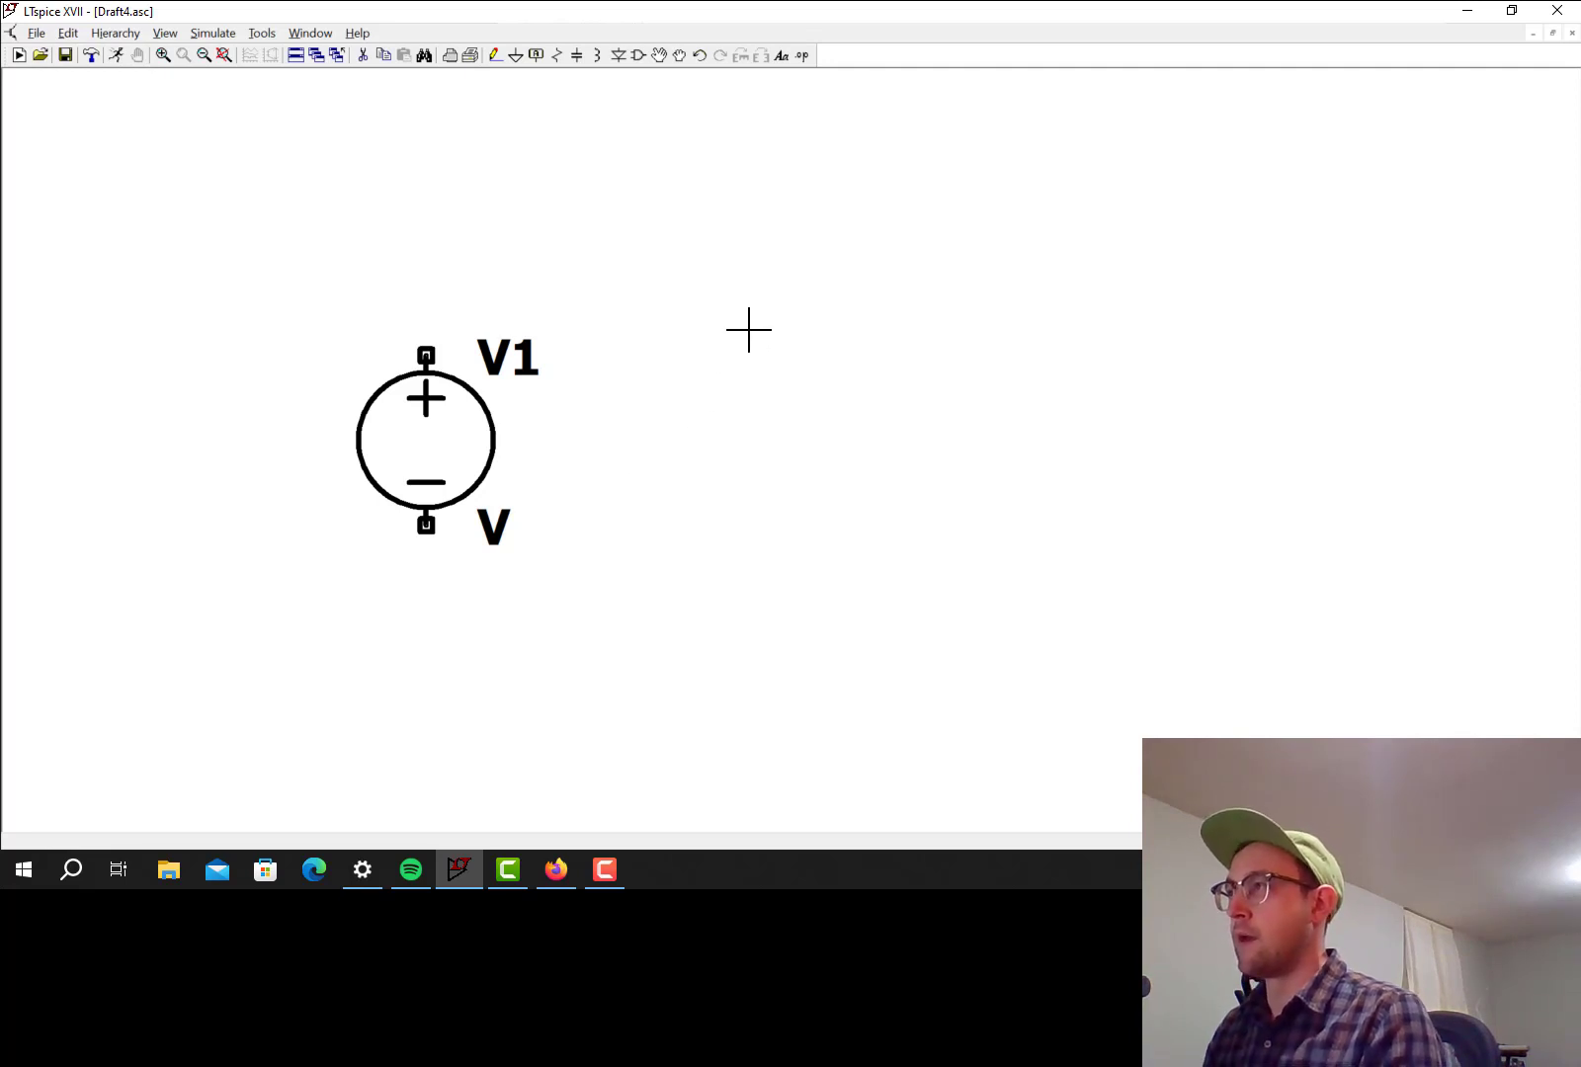
- Add a horizontal resistor R1 above-right of V1 and capacitor C1 to its right
{"action": "key", "text": "r"}
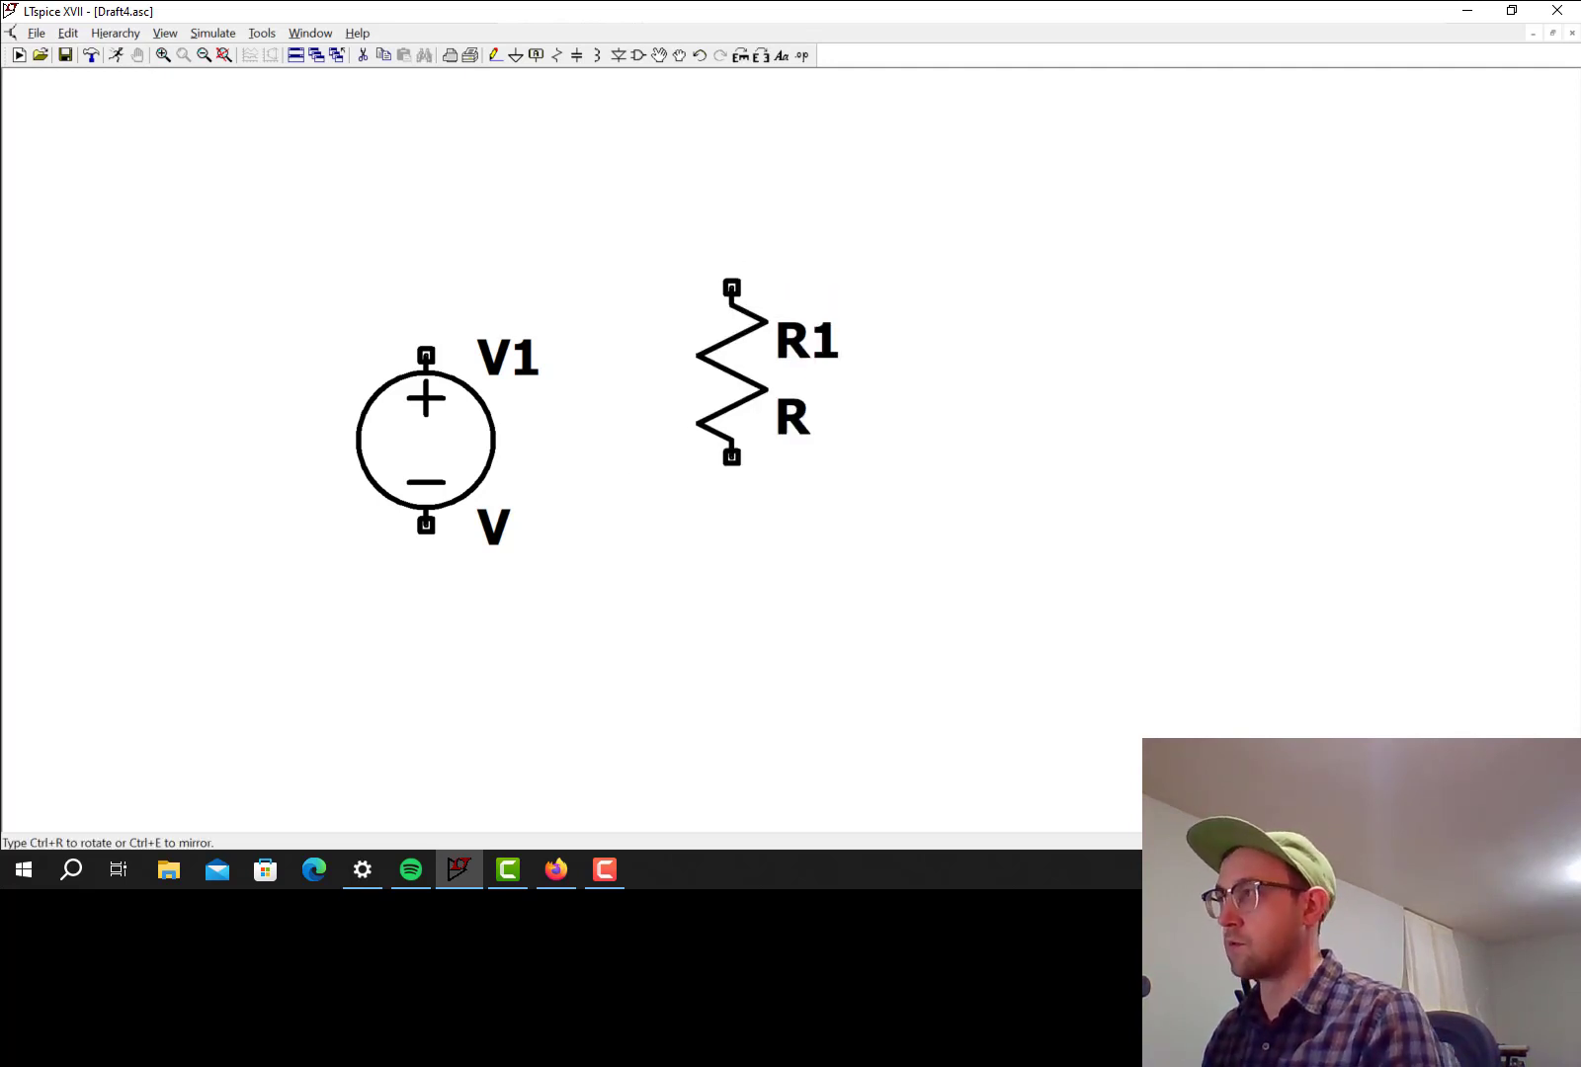
{"action": "key", "text": "ctrl+r"}
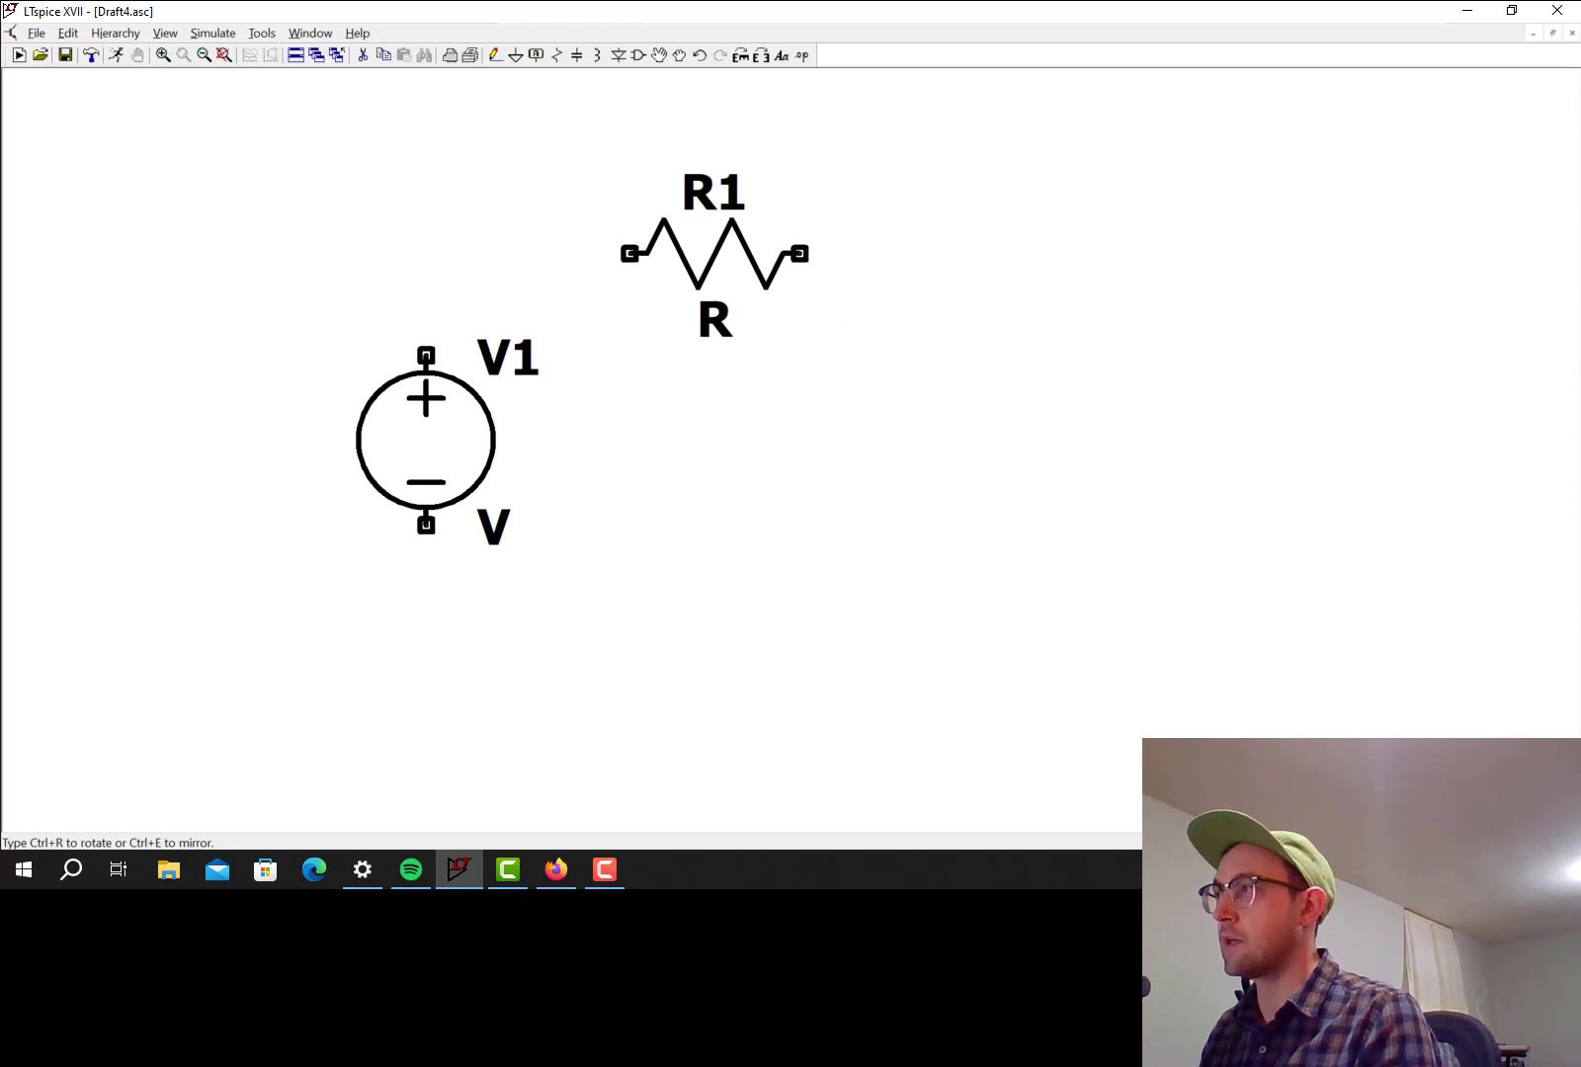
{"action": "left_click", "coordinate": [809, 184]}
{"action": "key", "text": "Escape"}
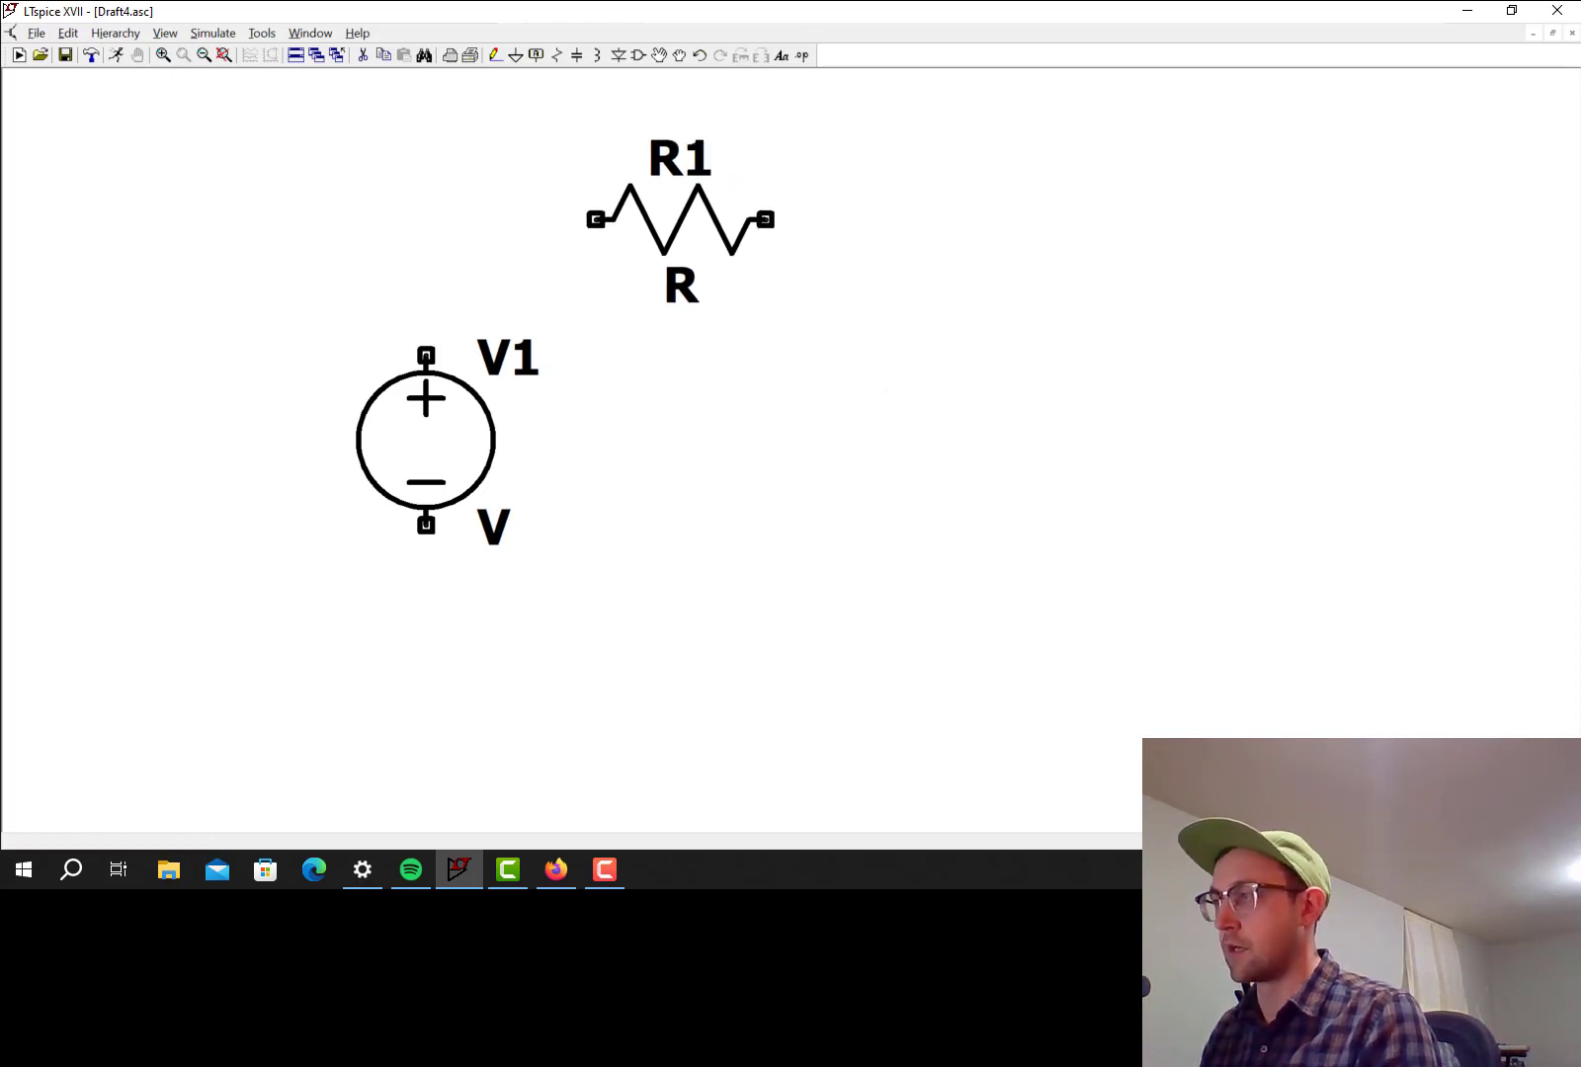
{"action": "key", "text": "c"}
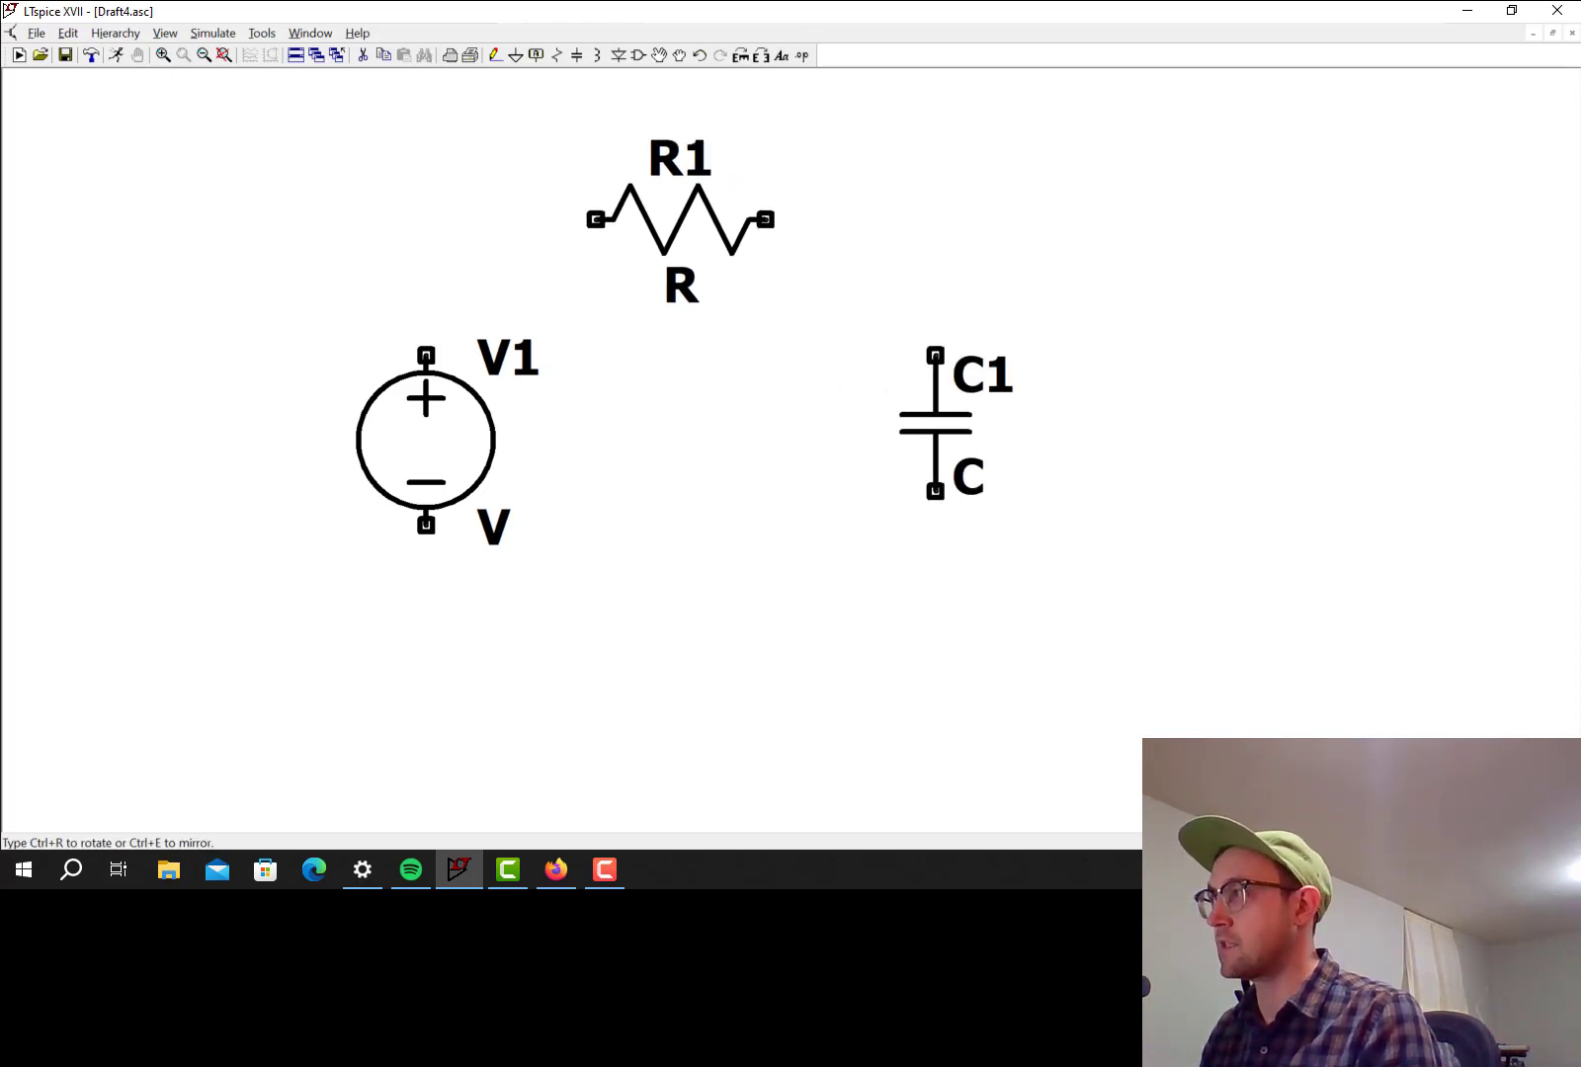
{"action": "left_click", "coordinate": [935, 356]}
{"action": "key", "text": "Escape"}
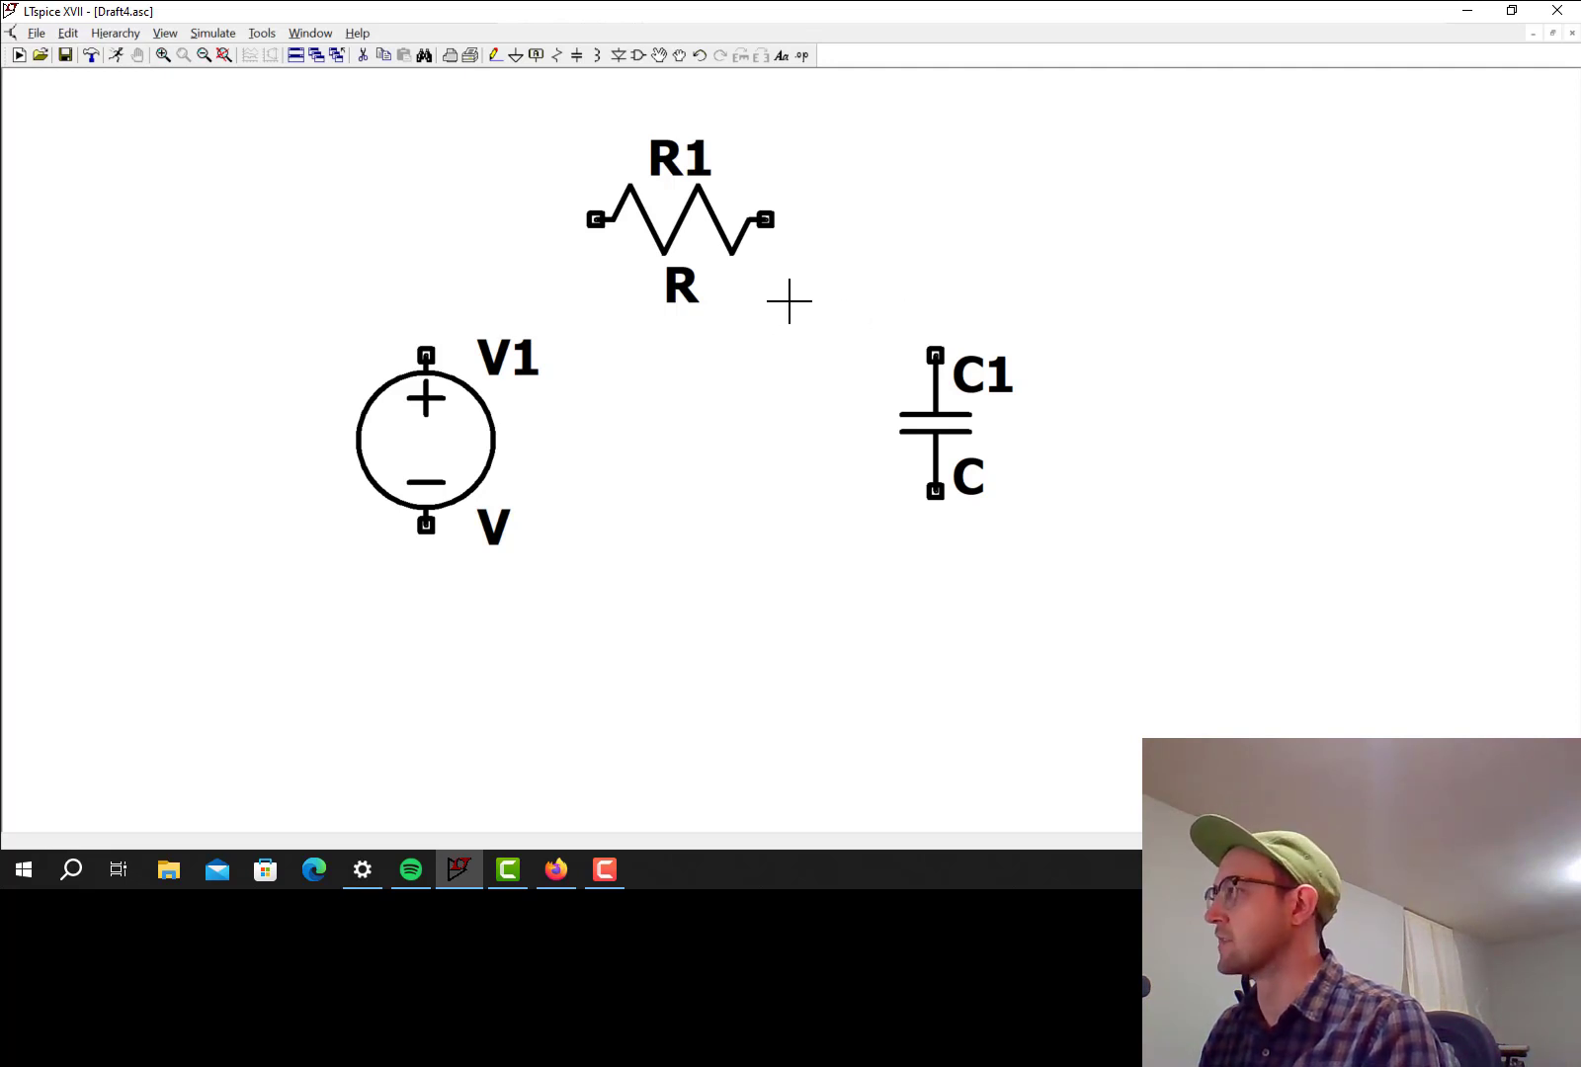
- Enter 1k as R1's resistance and 330n as C1's capacitance
{"action": "right_click", "coordinate": [701, 228]}
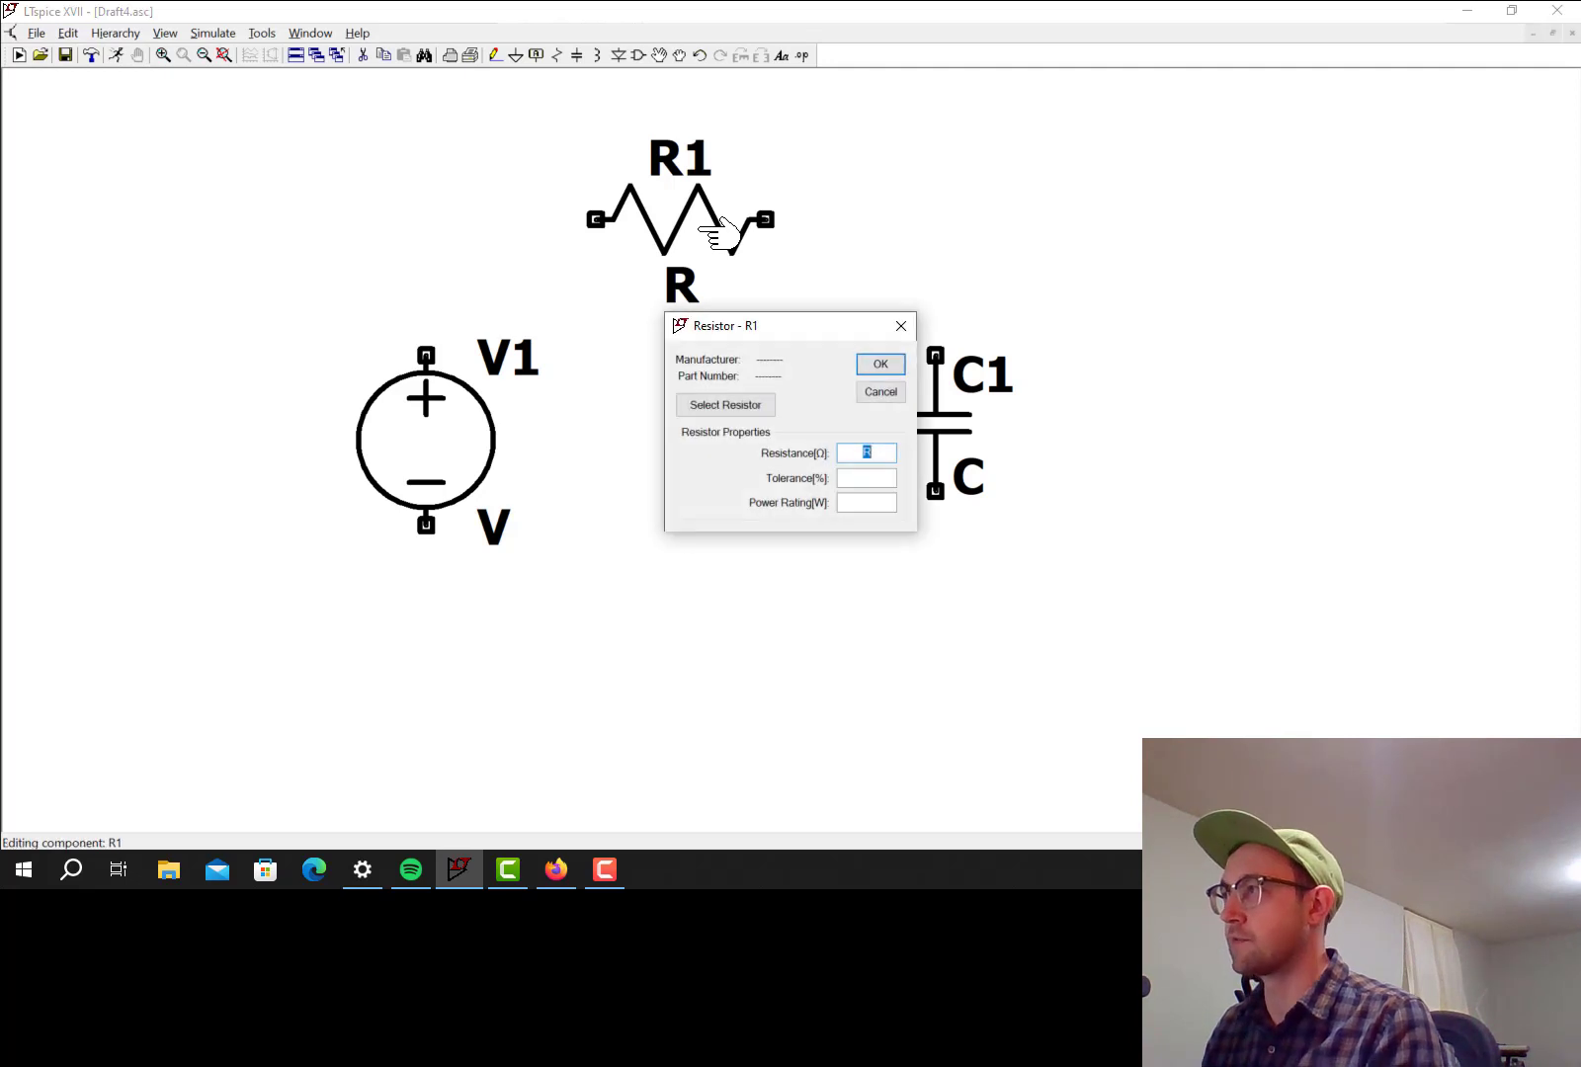
{"action": "type", "text": "1k"}
{"action": "key", "text": "Return"}
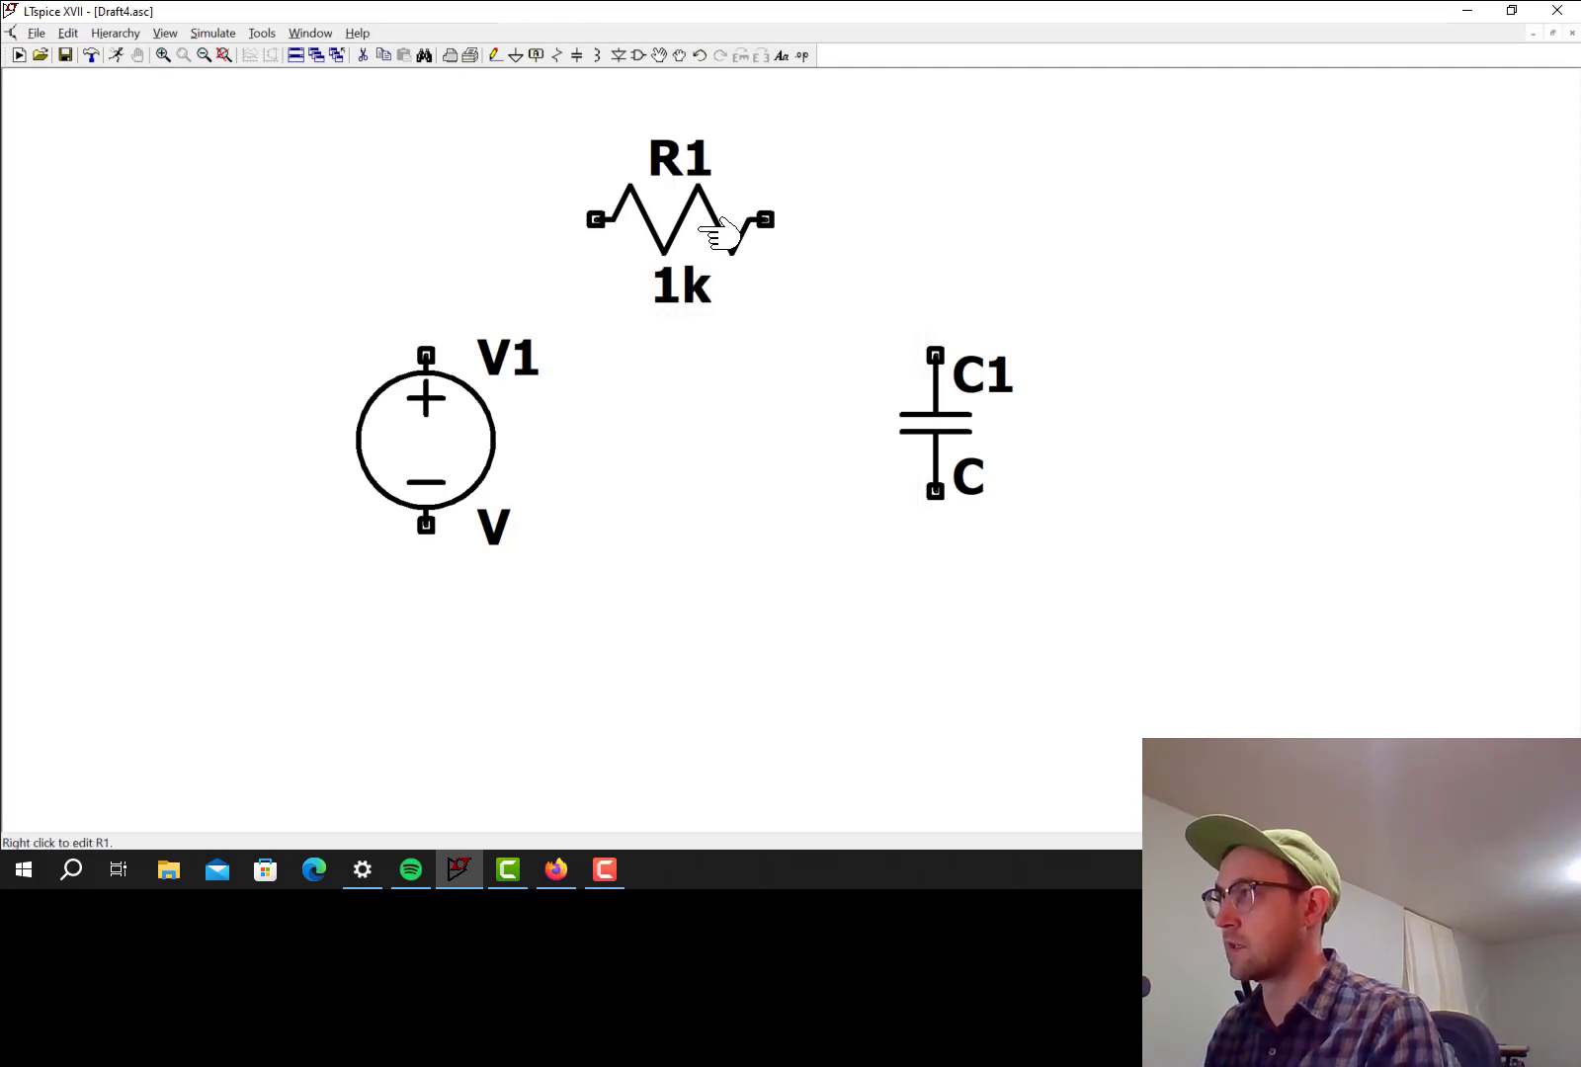
{"action": "right_click", "coordinate": [958, 433]}
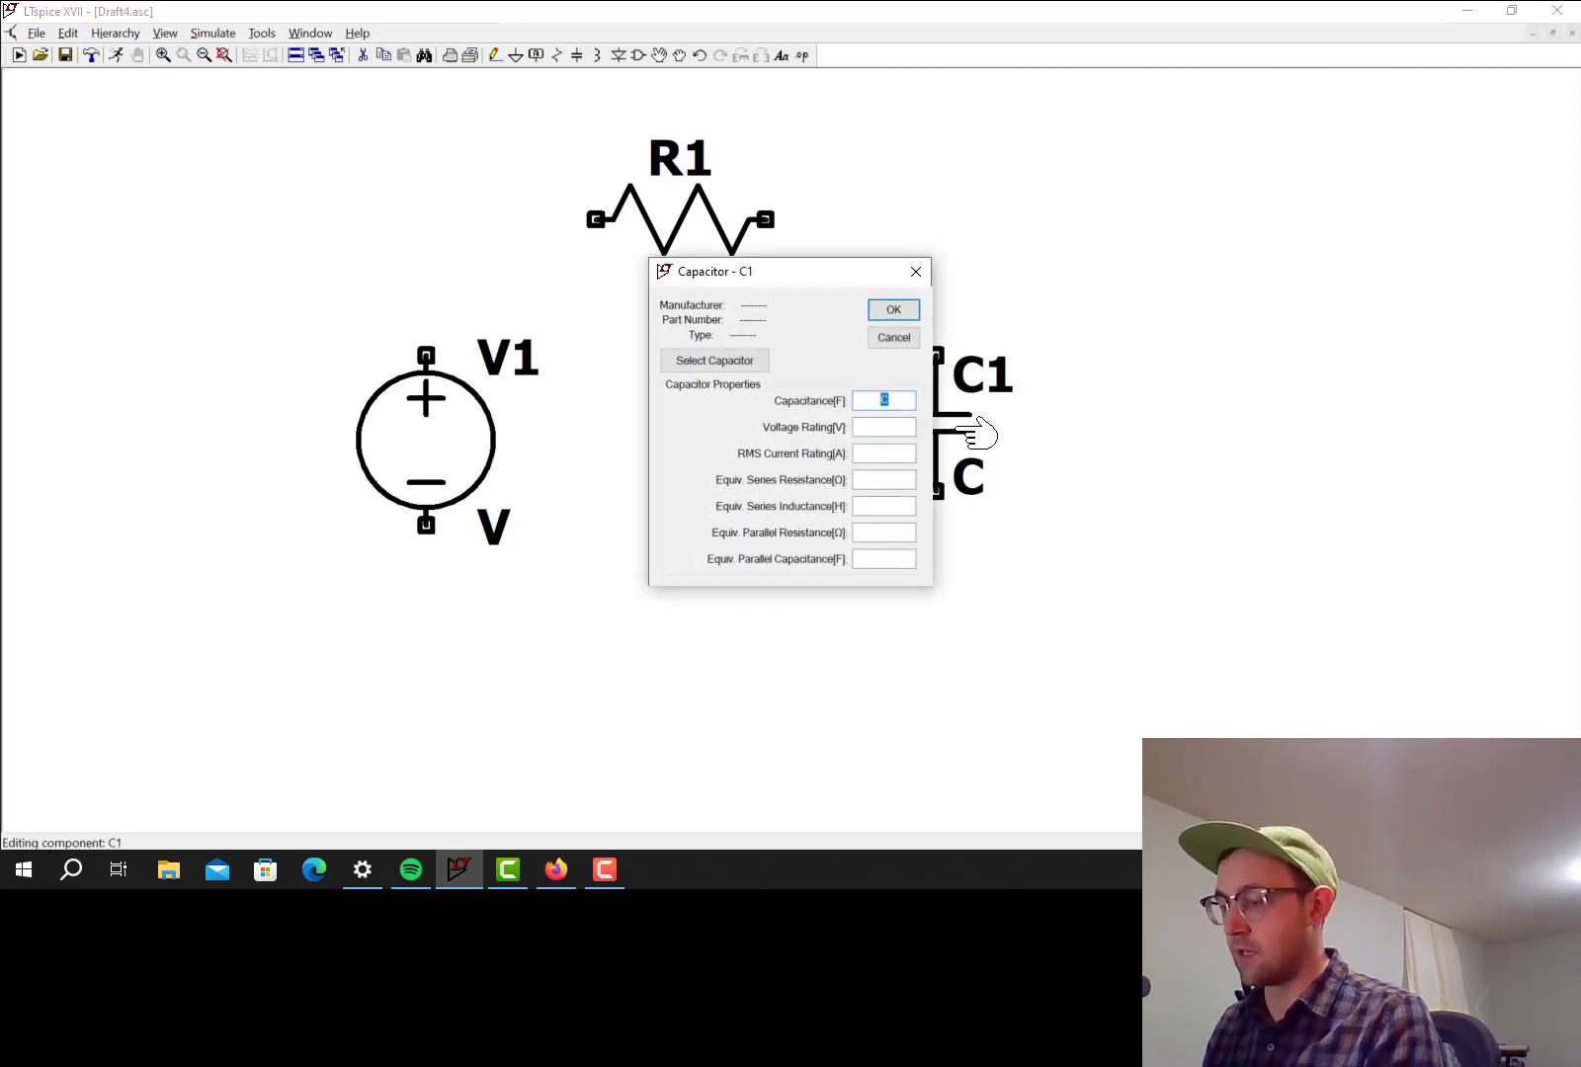
{"action": "type", "text": "330n"}
{"action": "key", "text": "Return"}
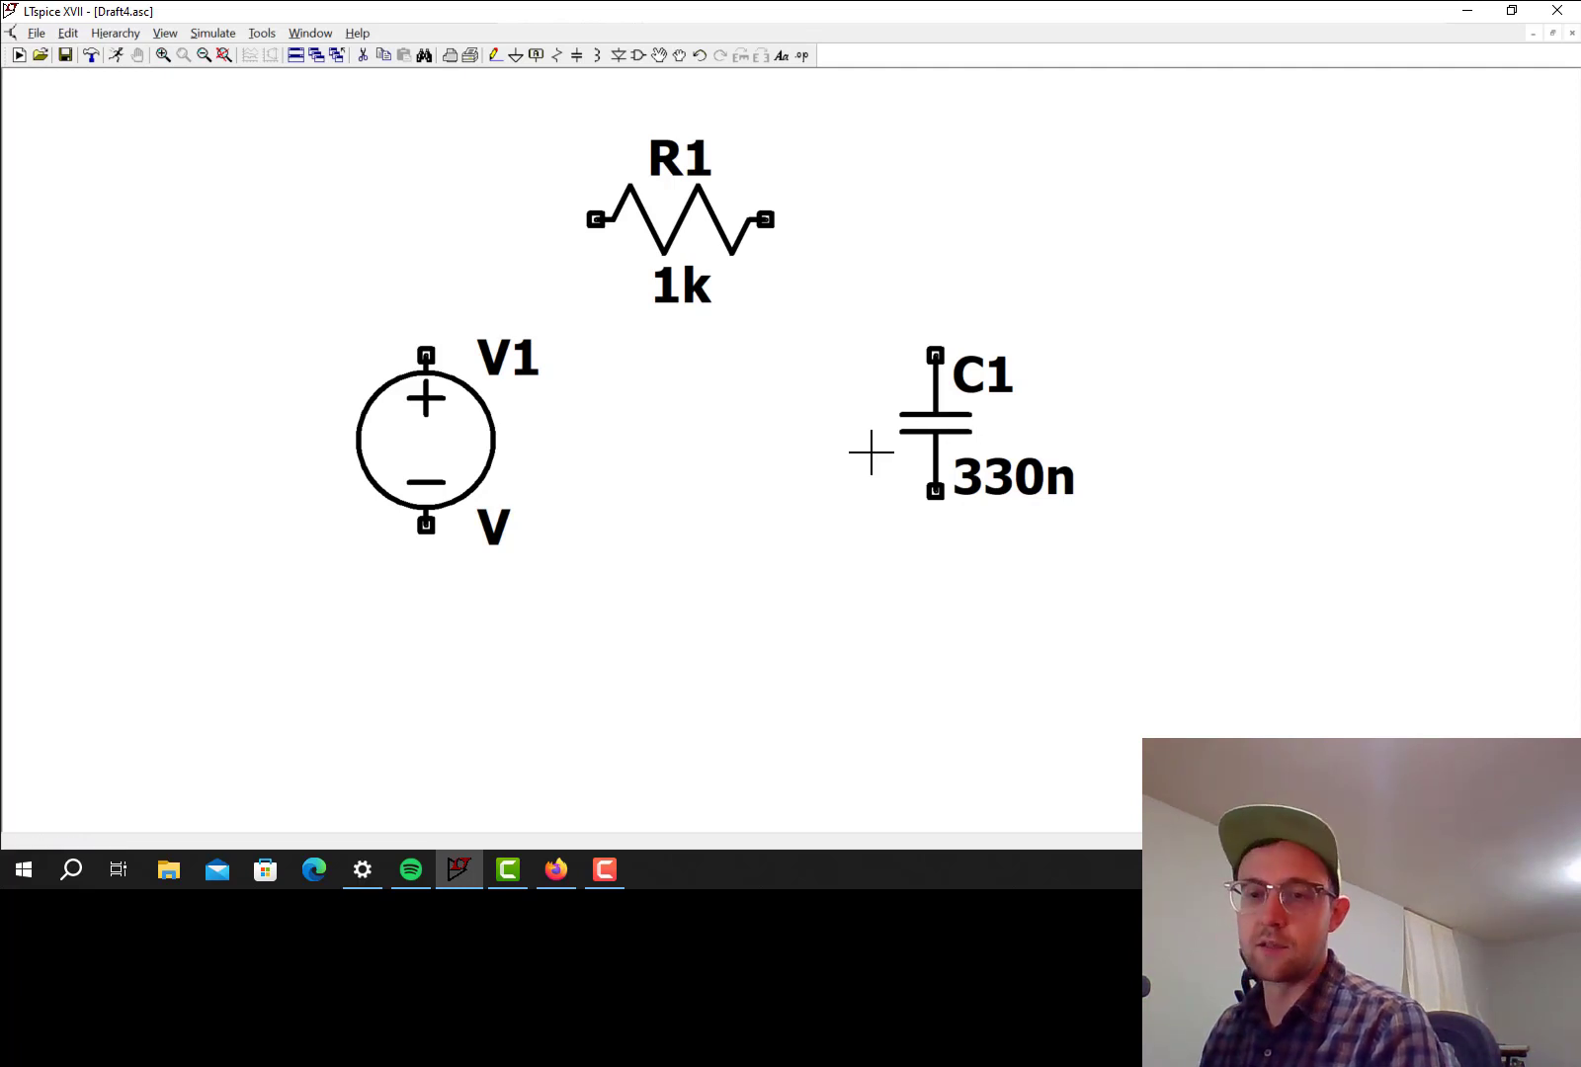
- Wire V1 to R1, R1 to C1, and C1's bottom back to V1
{"action": "left_click", "coordinate": [493, 55]}
{"action": "left_click", "coordinate": [426, 356]}
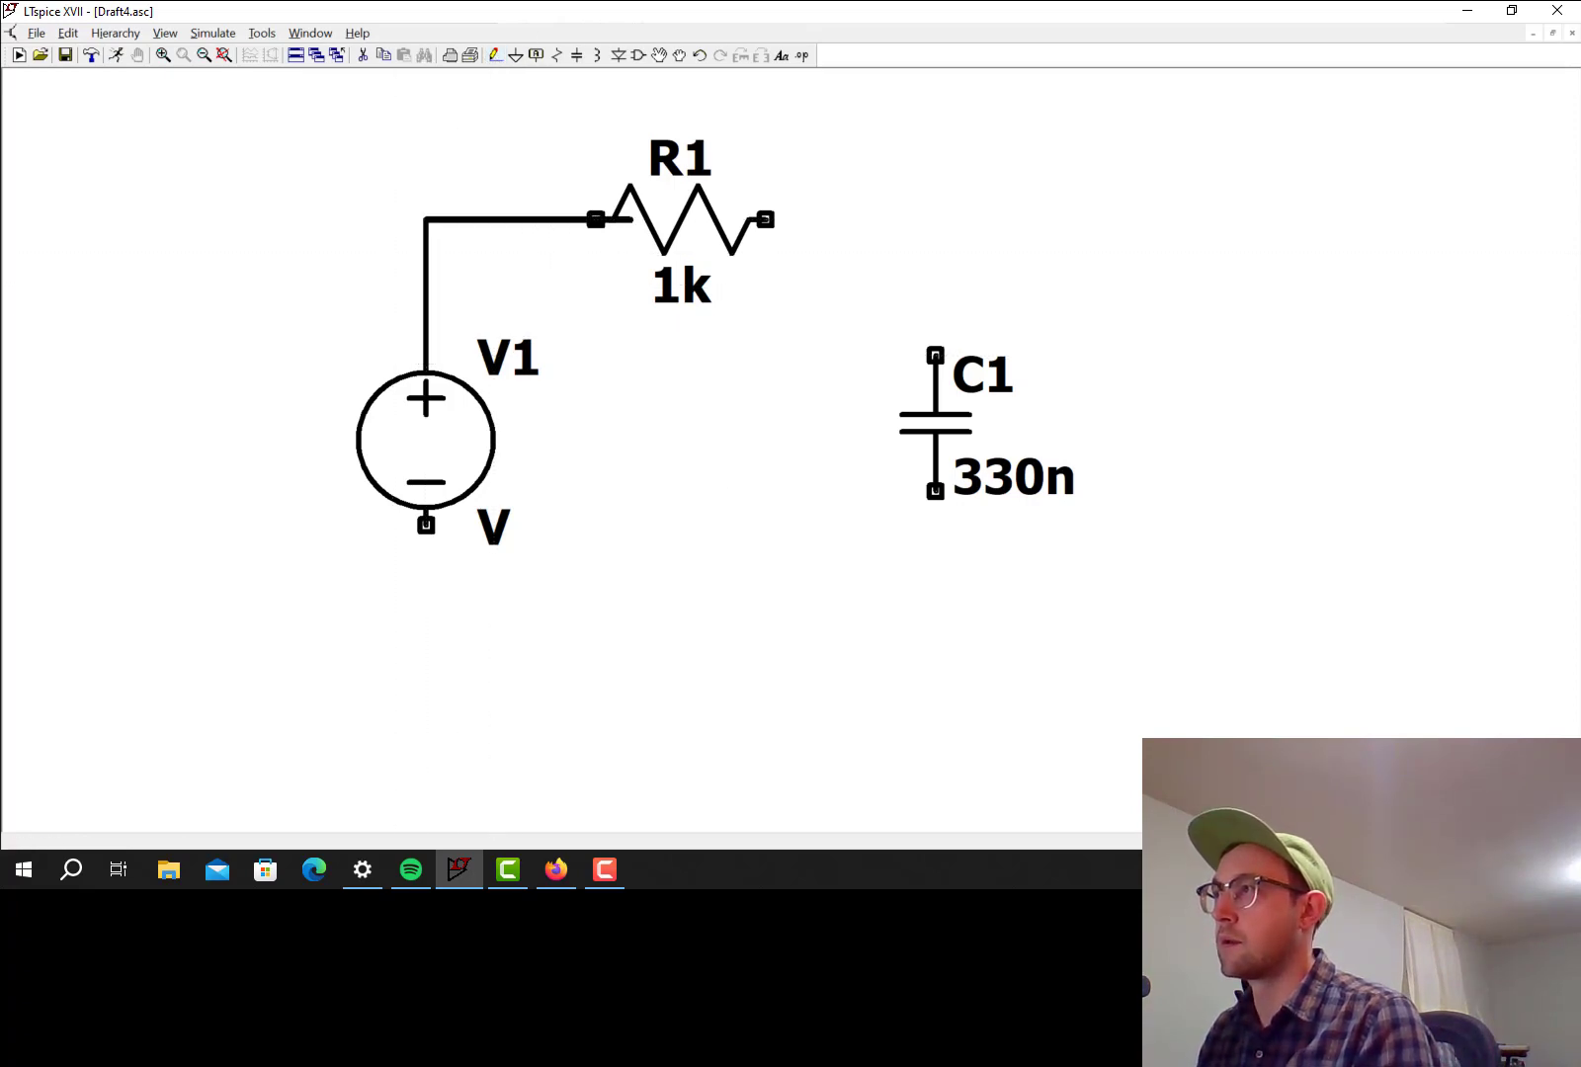
{"action": "left_click", "coordinate": [595, 220]}
{"action": "left_click", "coordinate": [765, 219]}
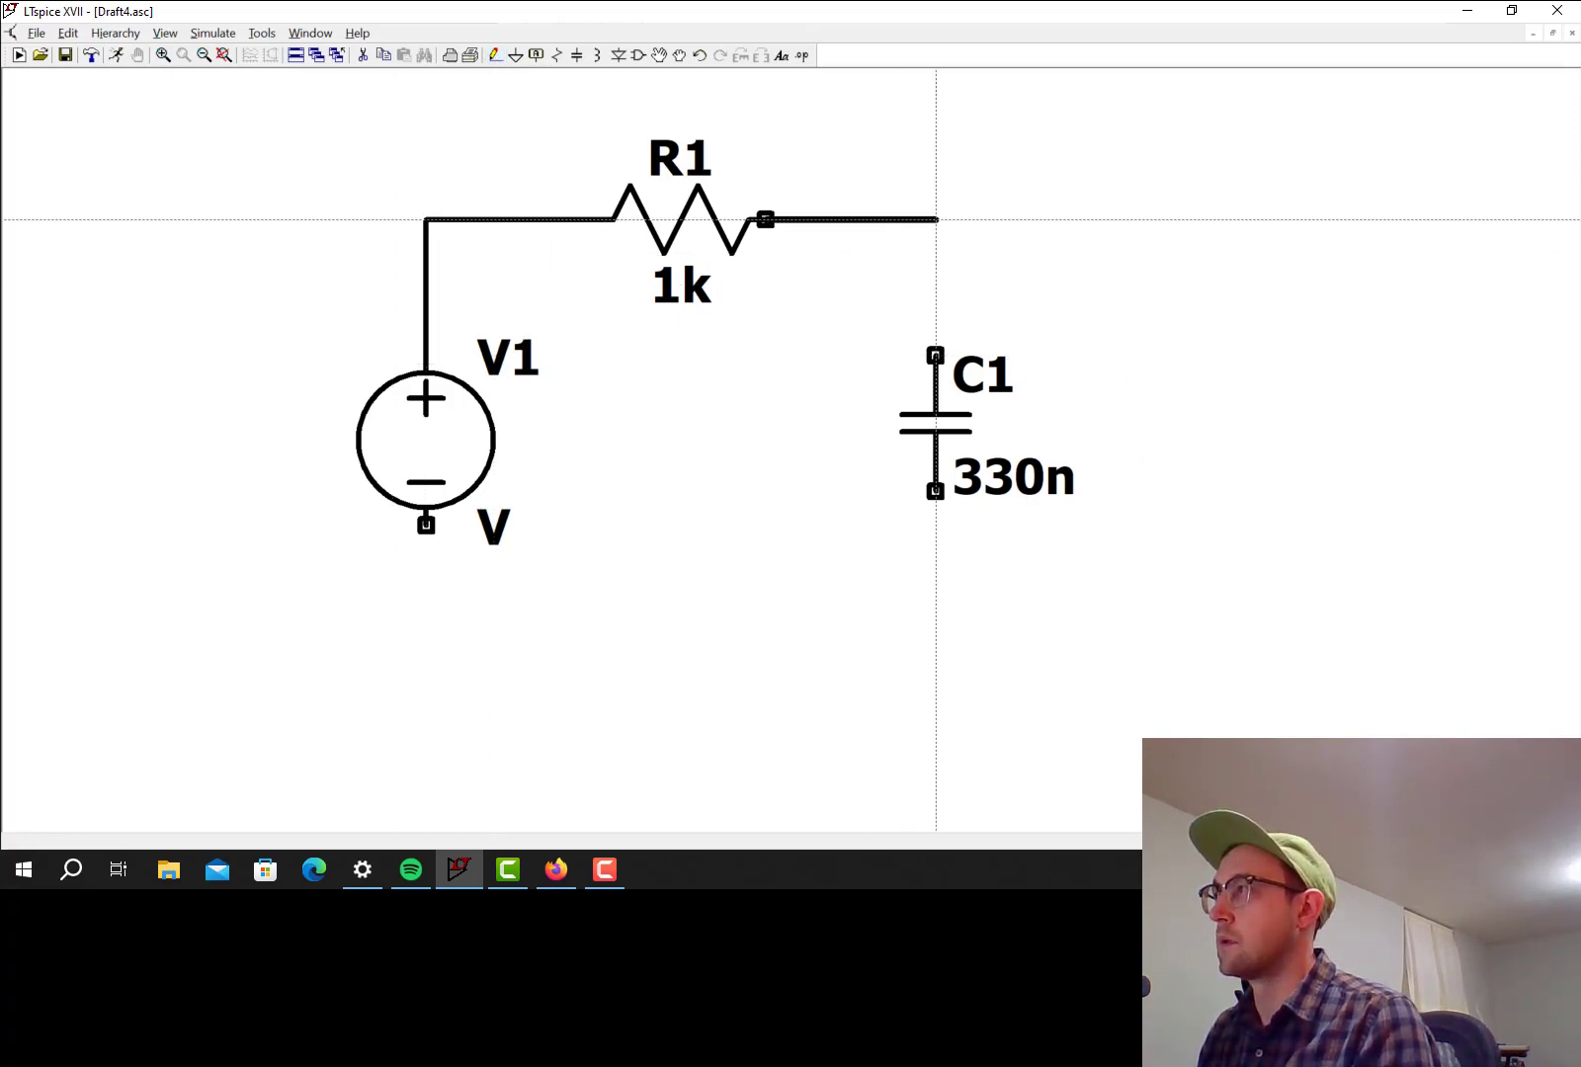
{"action": "left_click", "coordinate": [935, 353]}
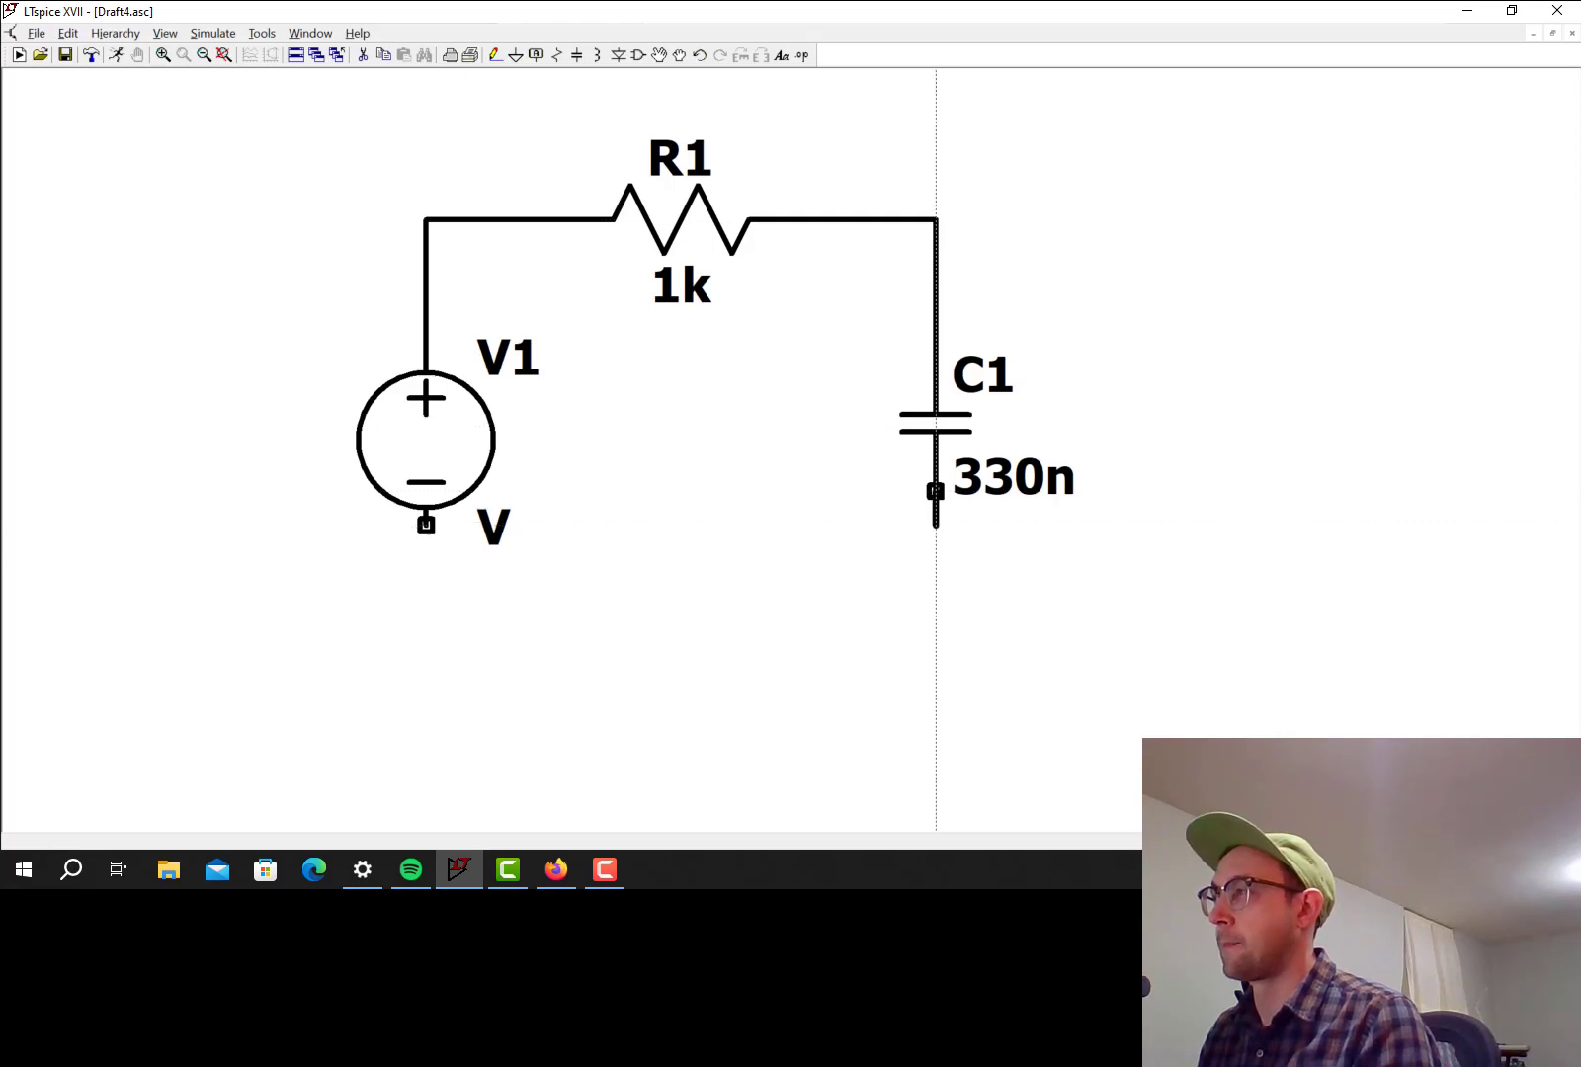
{"action": "left_click", "coordinate": [936, 491]}
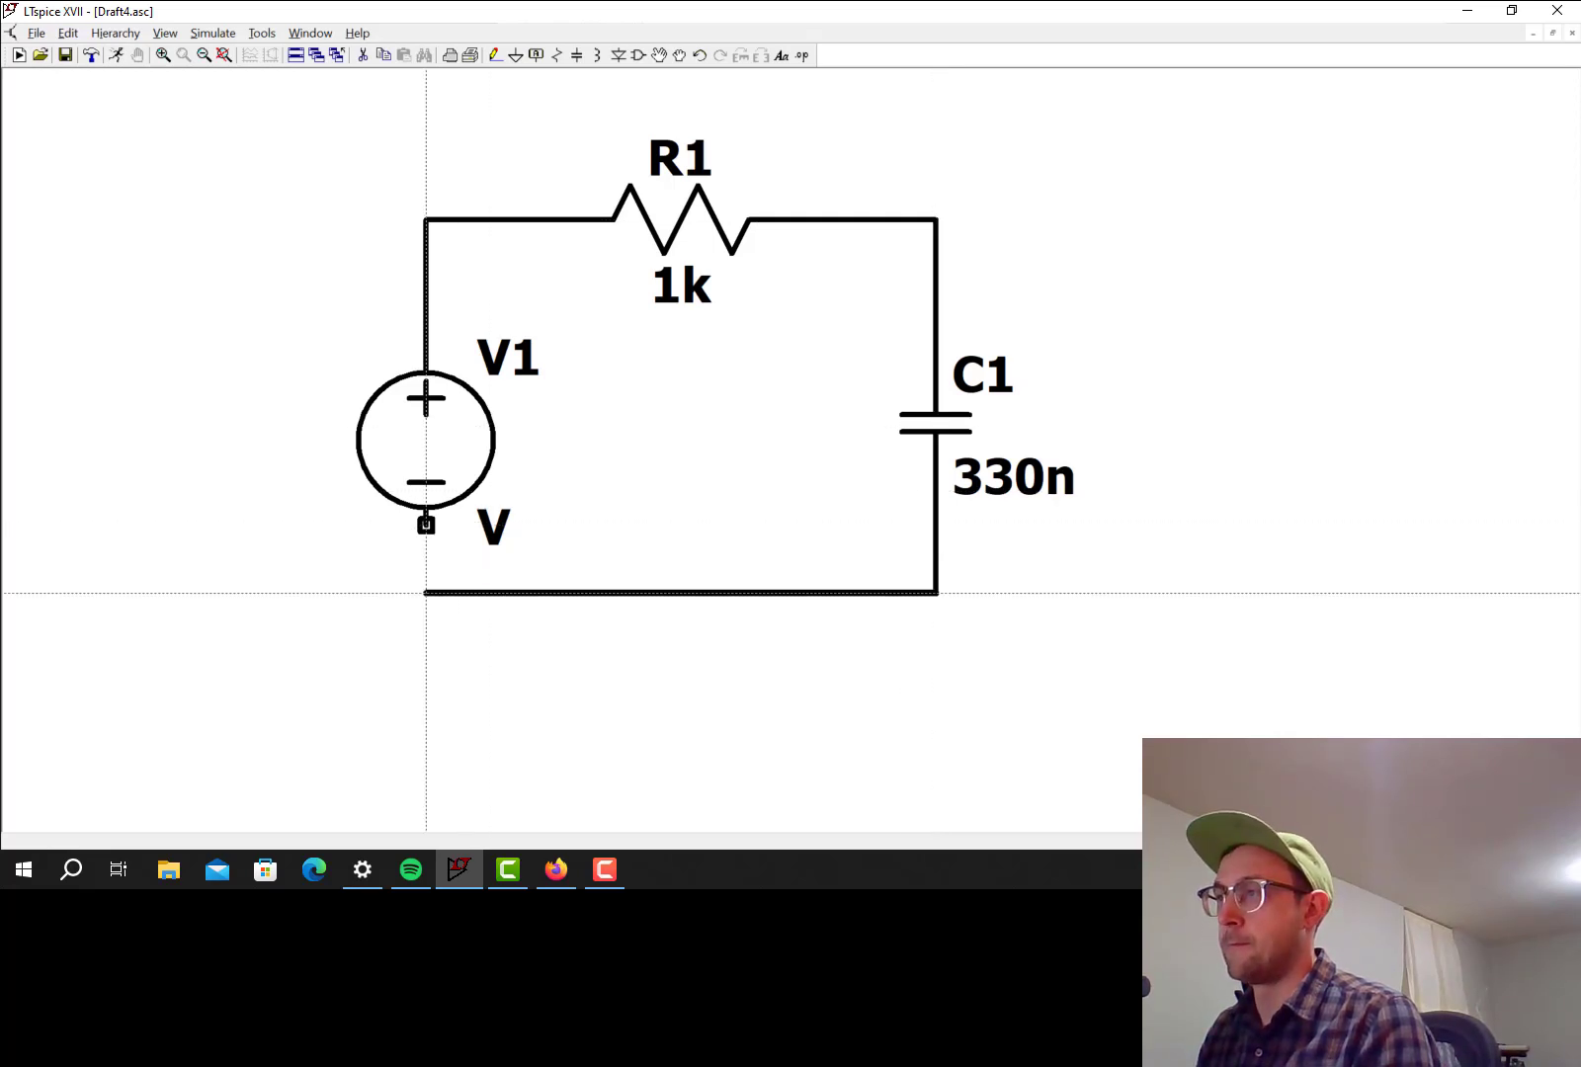
{"action": "left_click", "coordinate": [425, 524]}
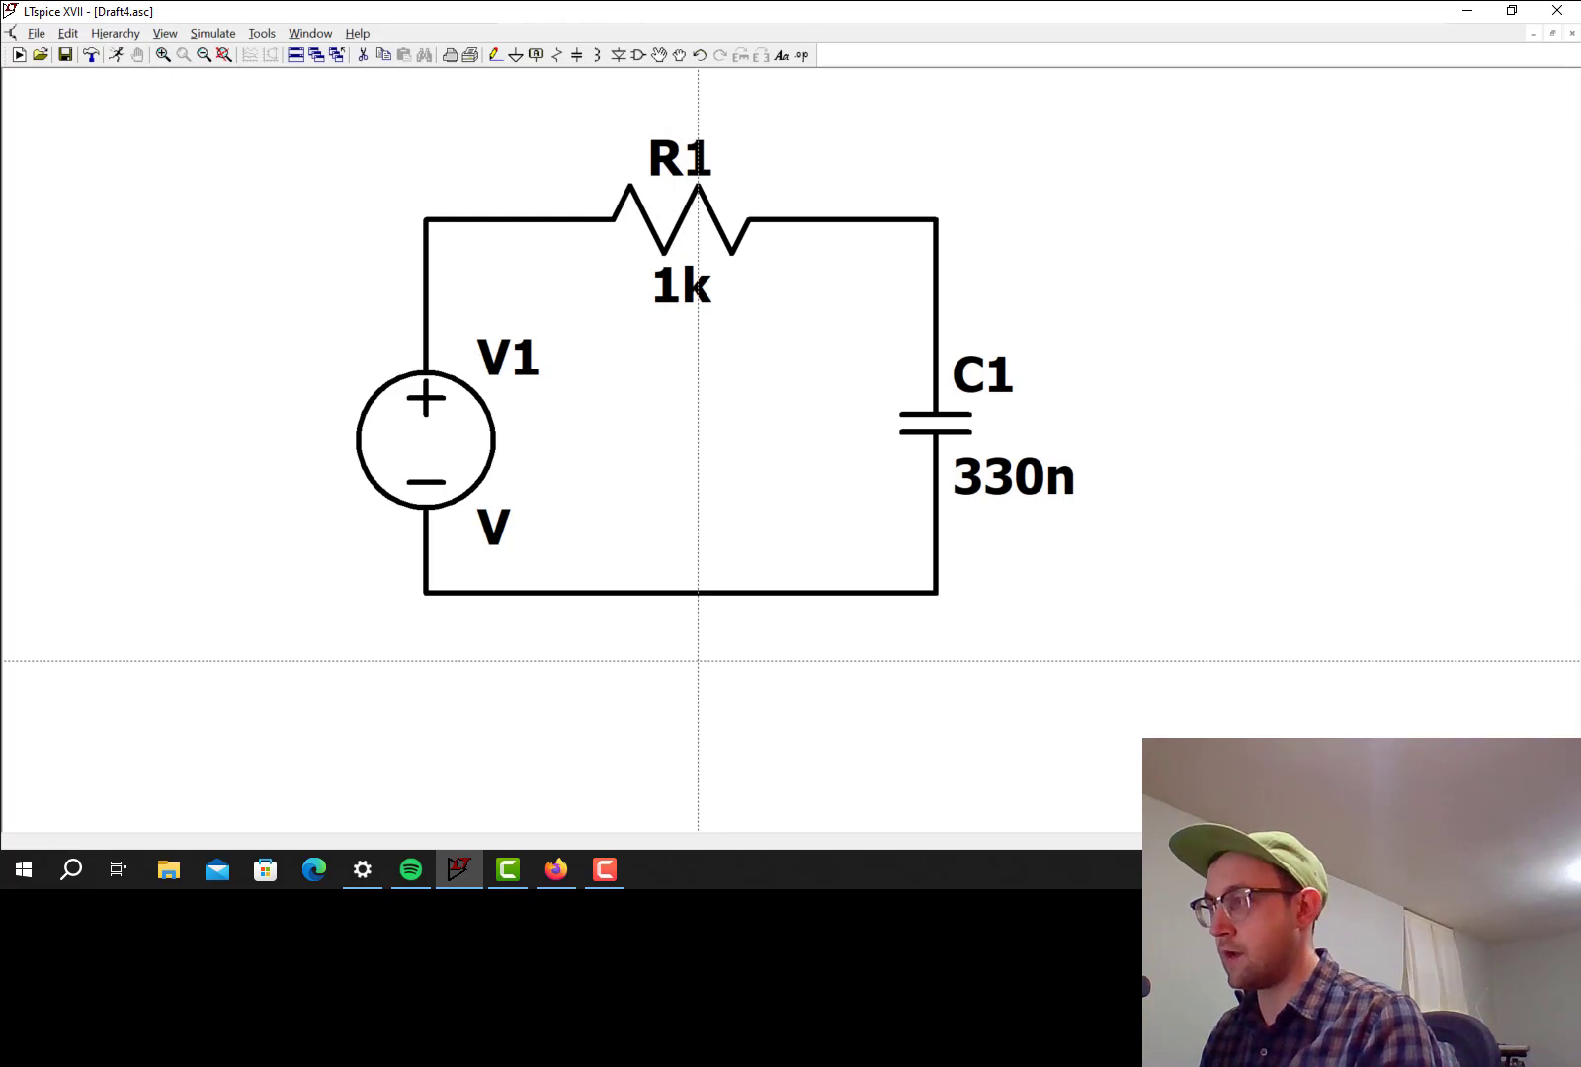
- Place a ground symbol below the bottom wire and wire it in
{"action": "key", "text": "g"}
{"action": "left_click", "coordinate": [664, 626]}
{"action": "key", "text": "Escape"}
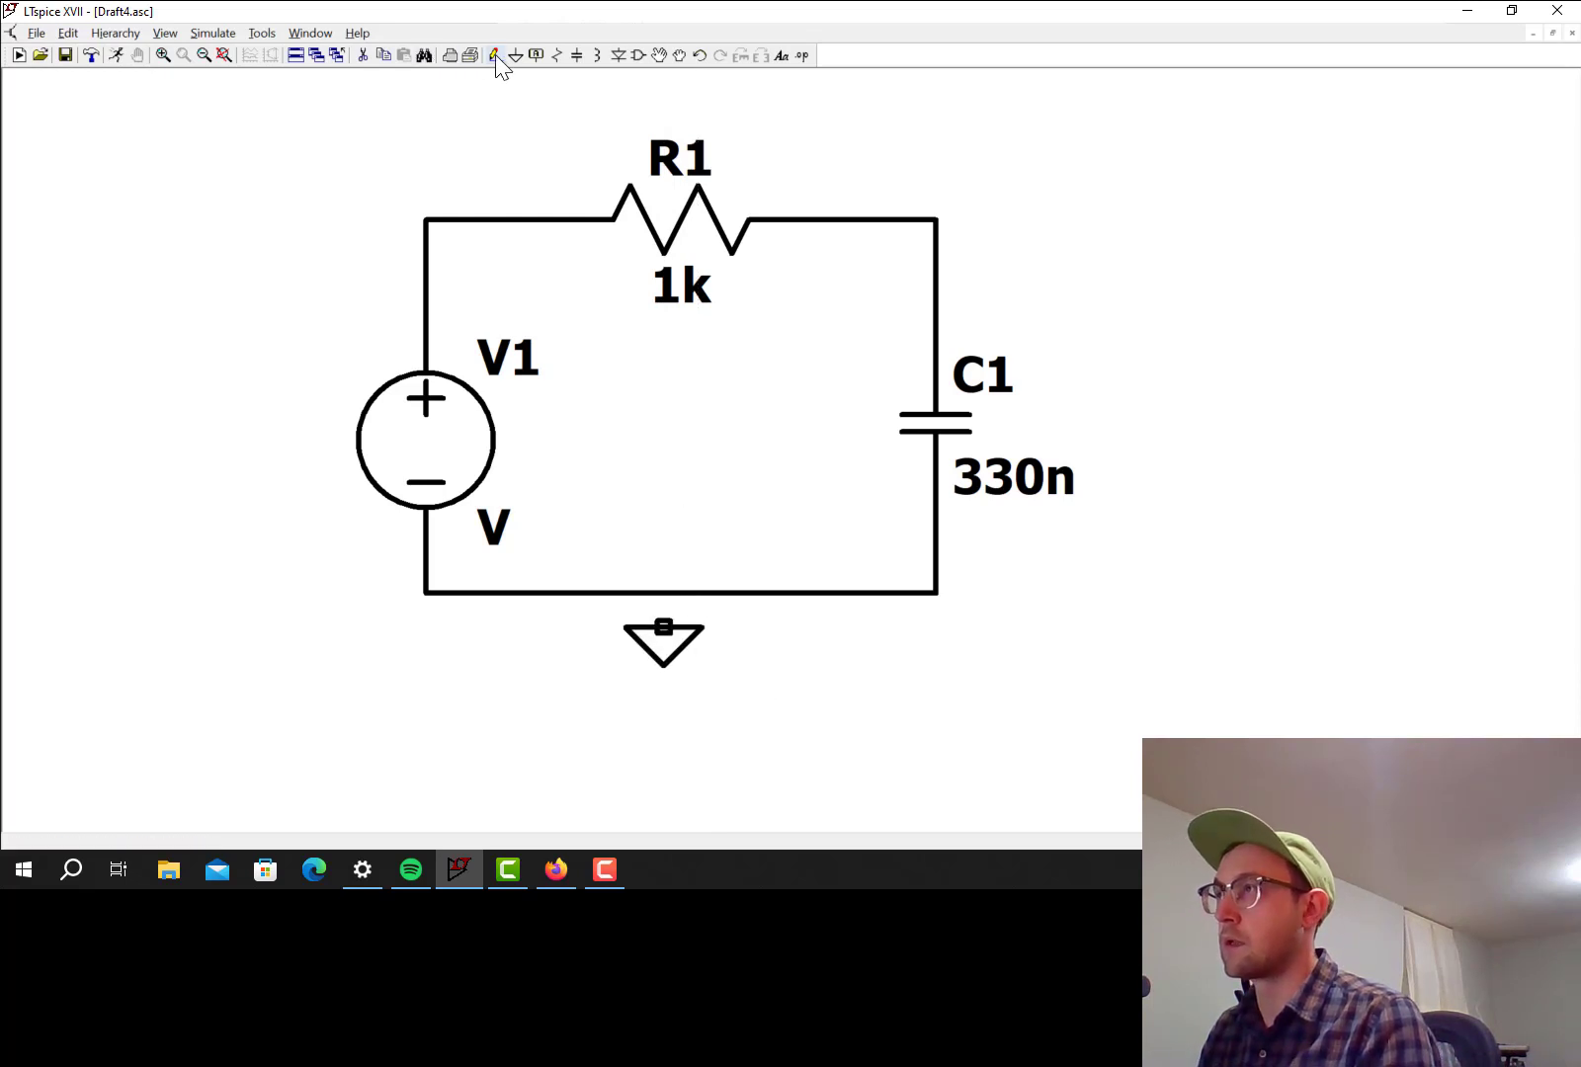
{"action": "left_click", "coordinate": [495, 56]}
{"action": "left_click", "coordinate": [664, 626]}
{"action": "left_click", "coordinate": [664, 593]}
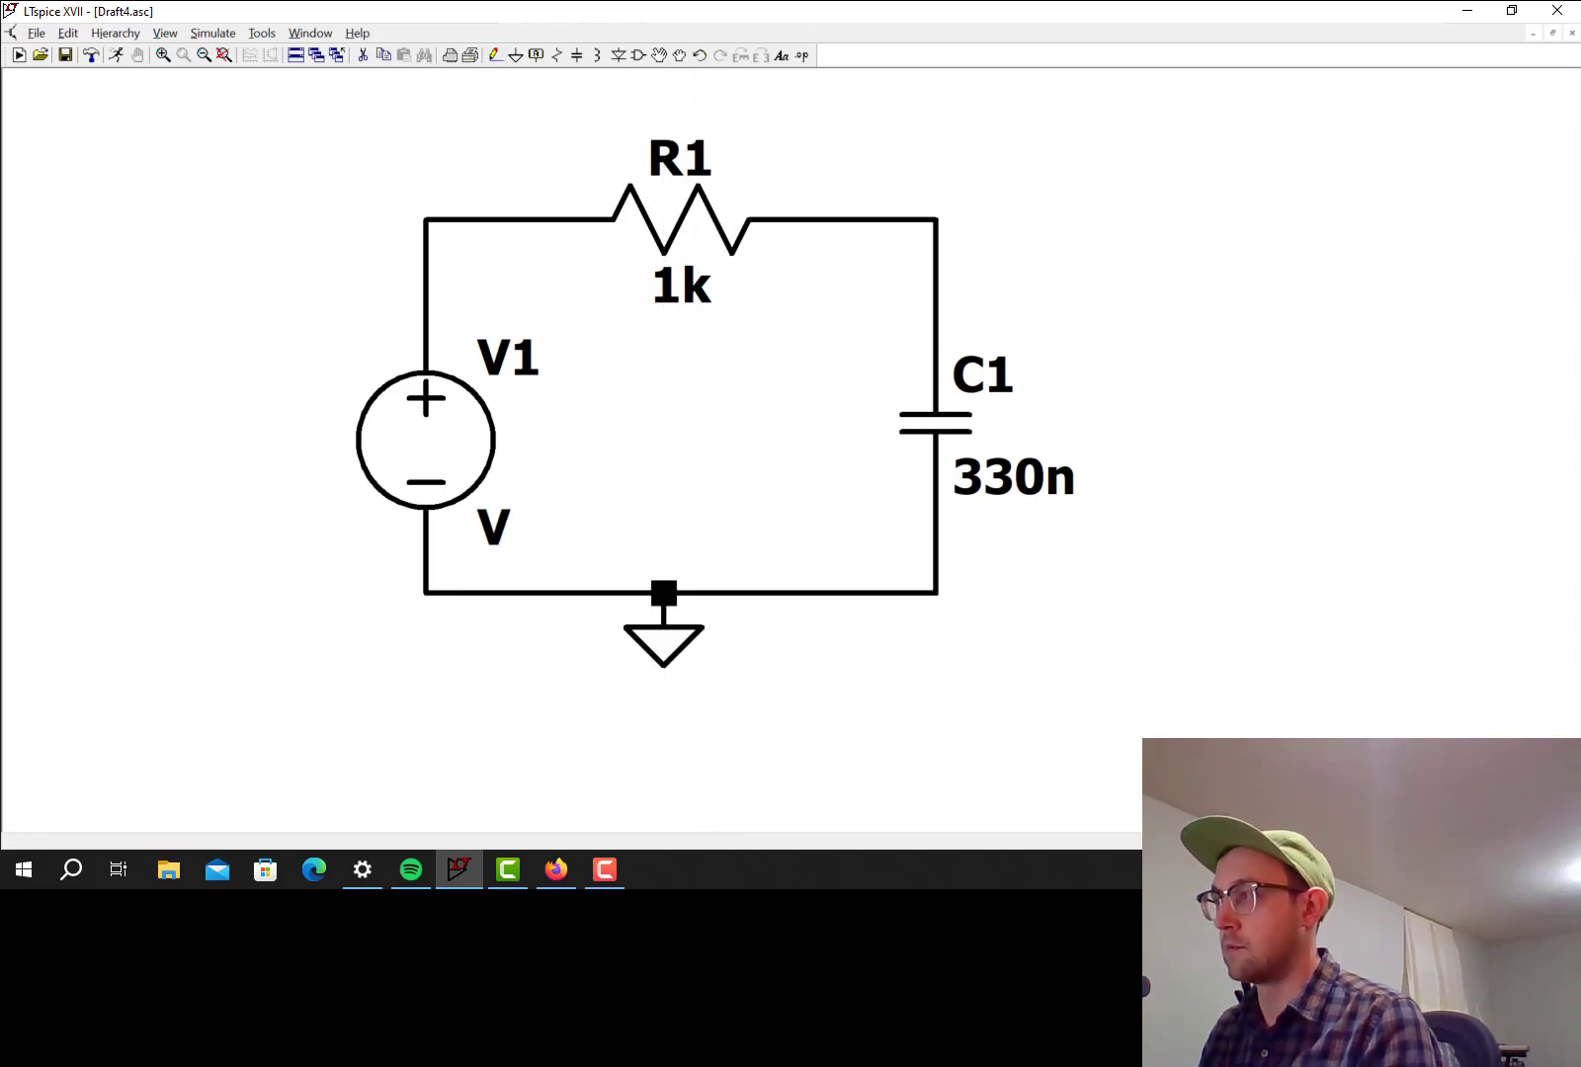
{"action": "key", "text": "Escape"}
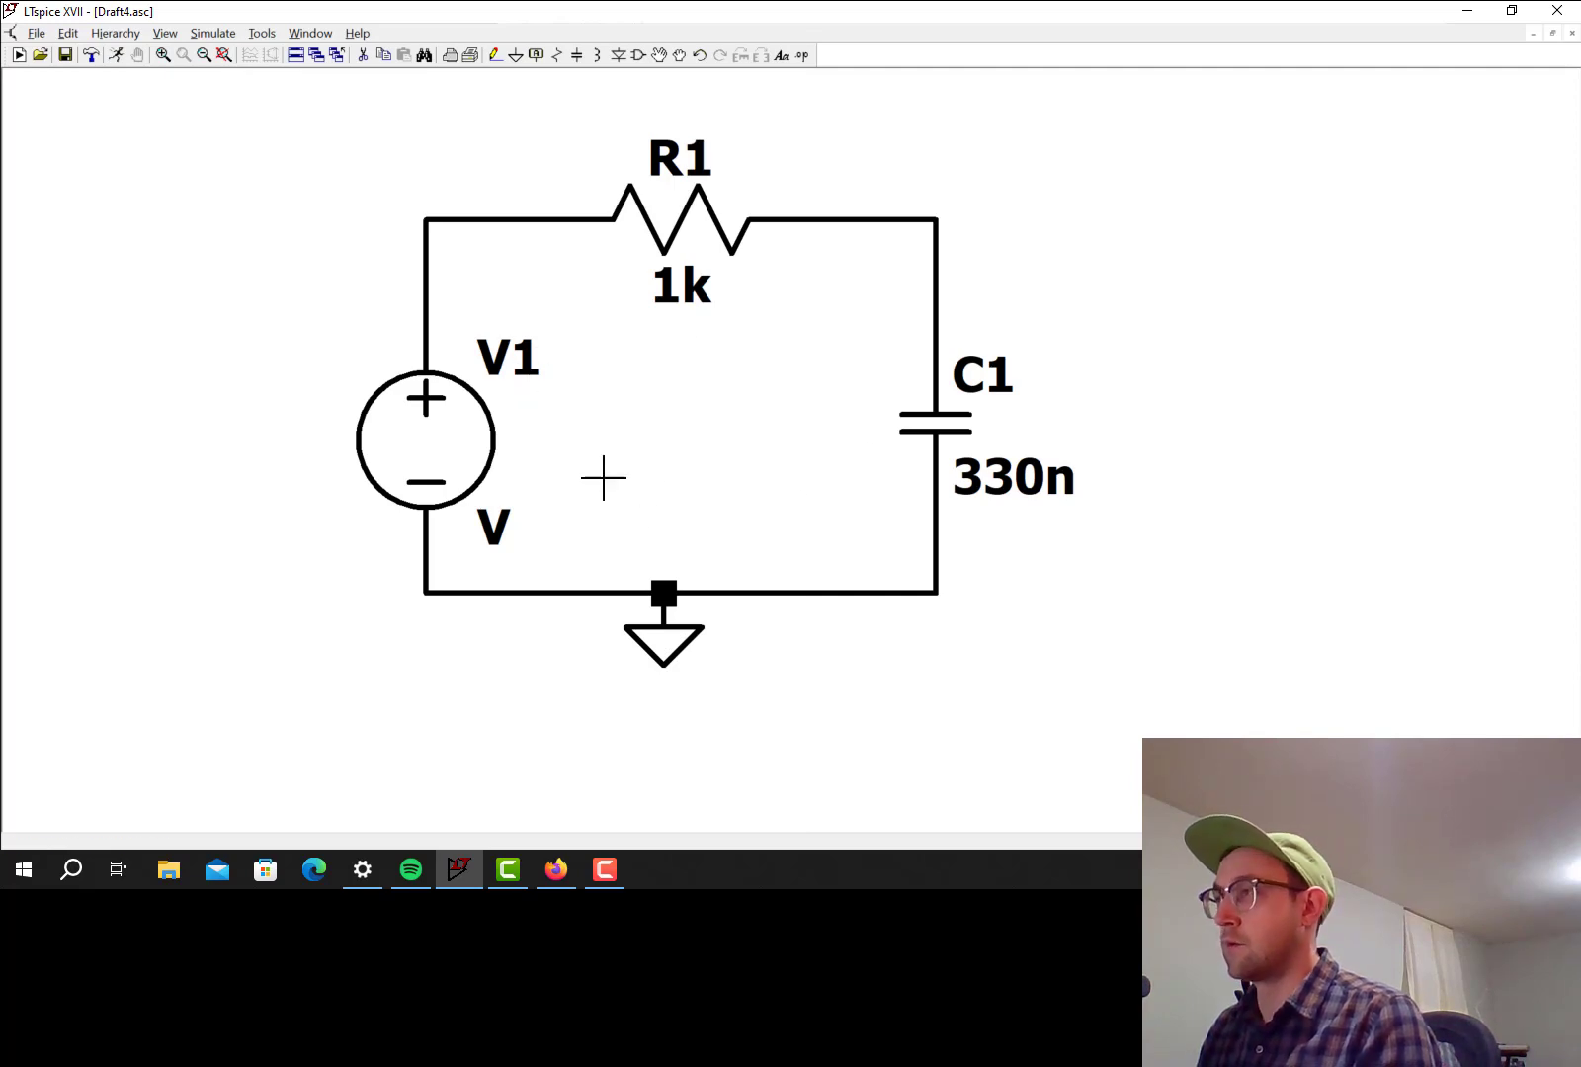
- Open V1's advanced source settings and select the PULSE function
{"action": "right_click", "coordinate": [454, 452]}
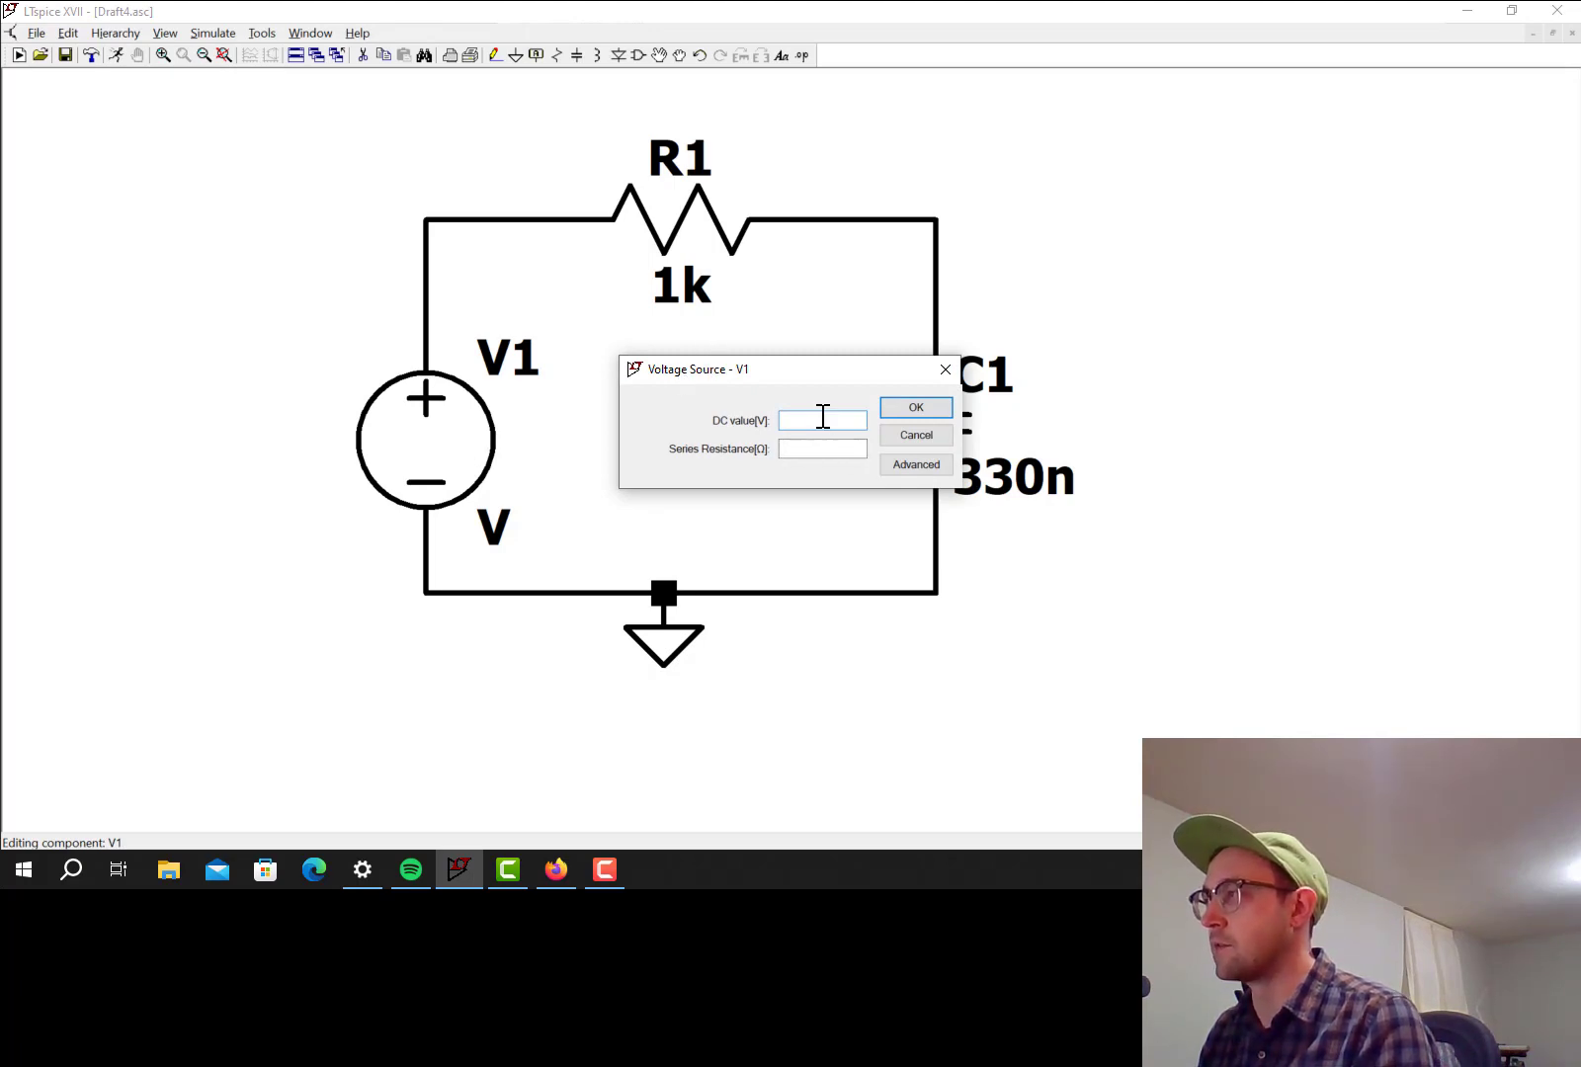
{"action": "left_click", "coordinate": [924, 469]}
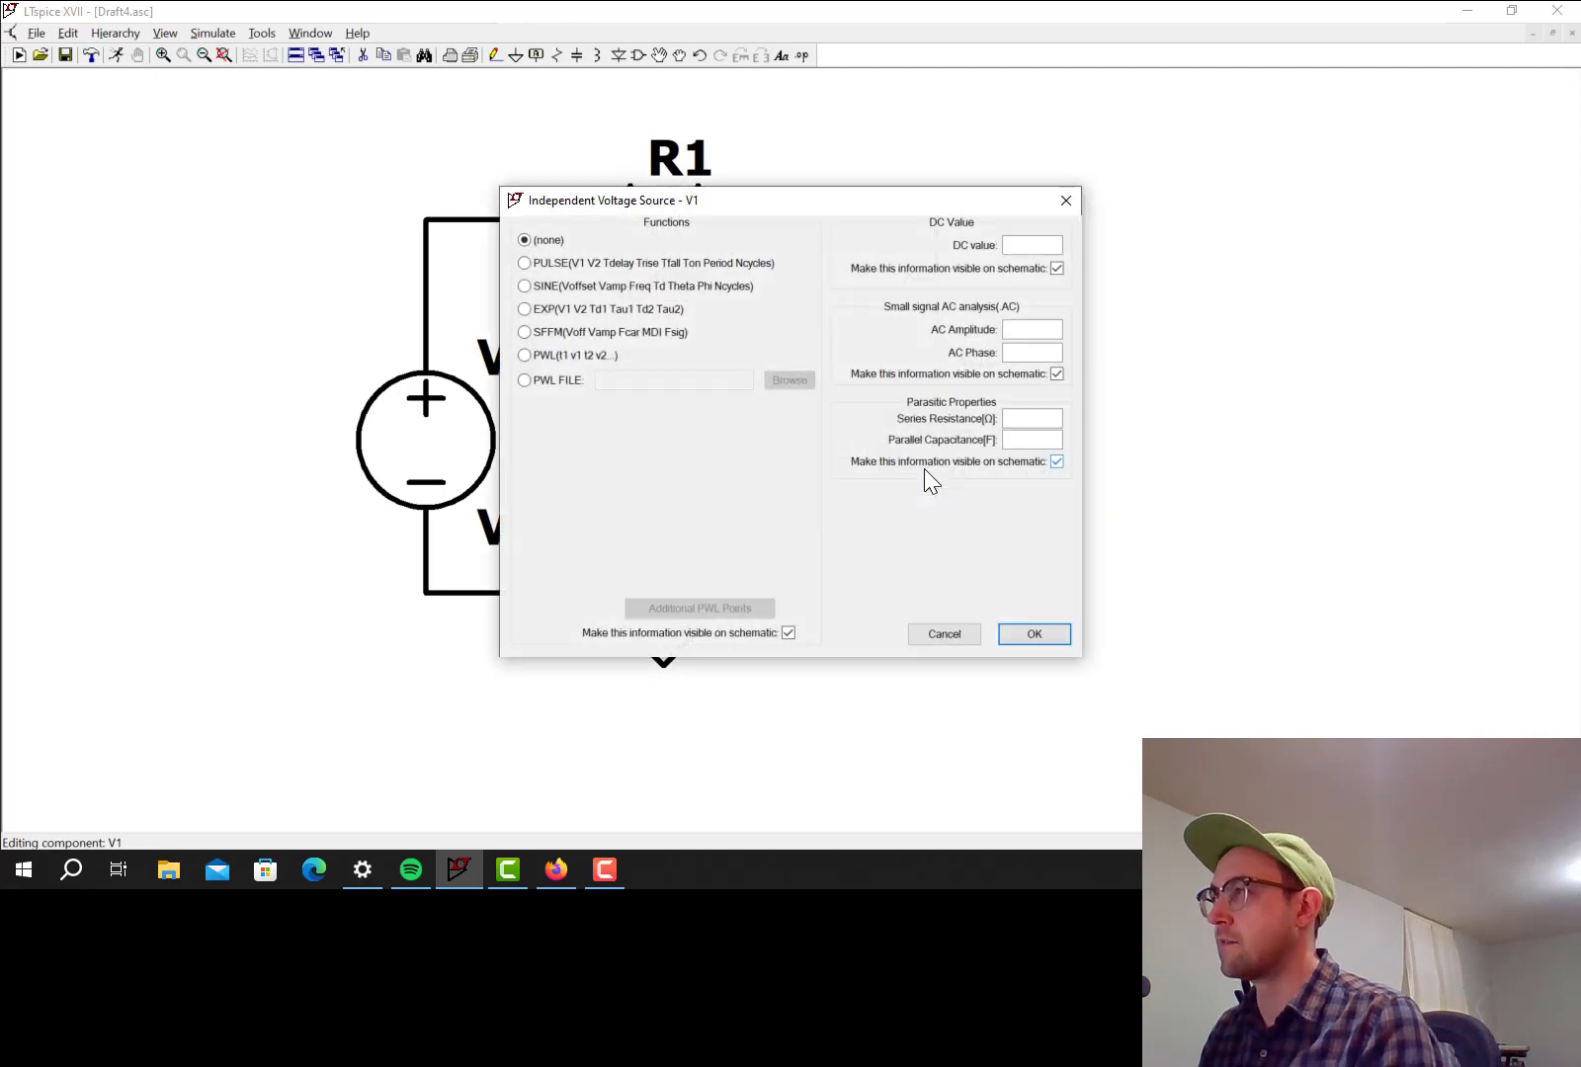
{"action": "left_click", "coordinate": [522, 265]}
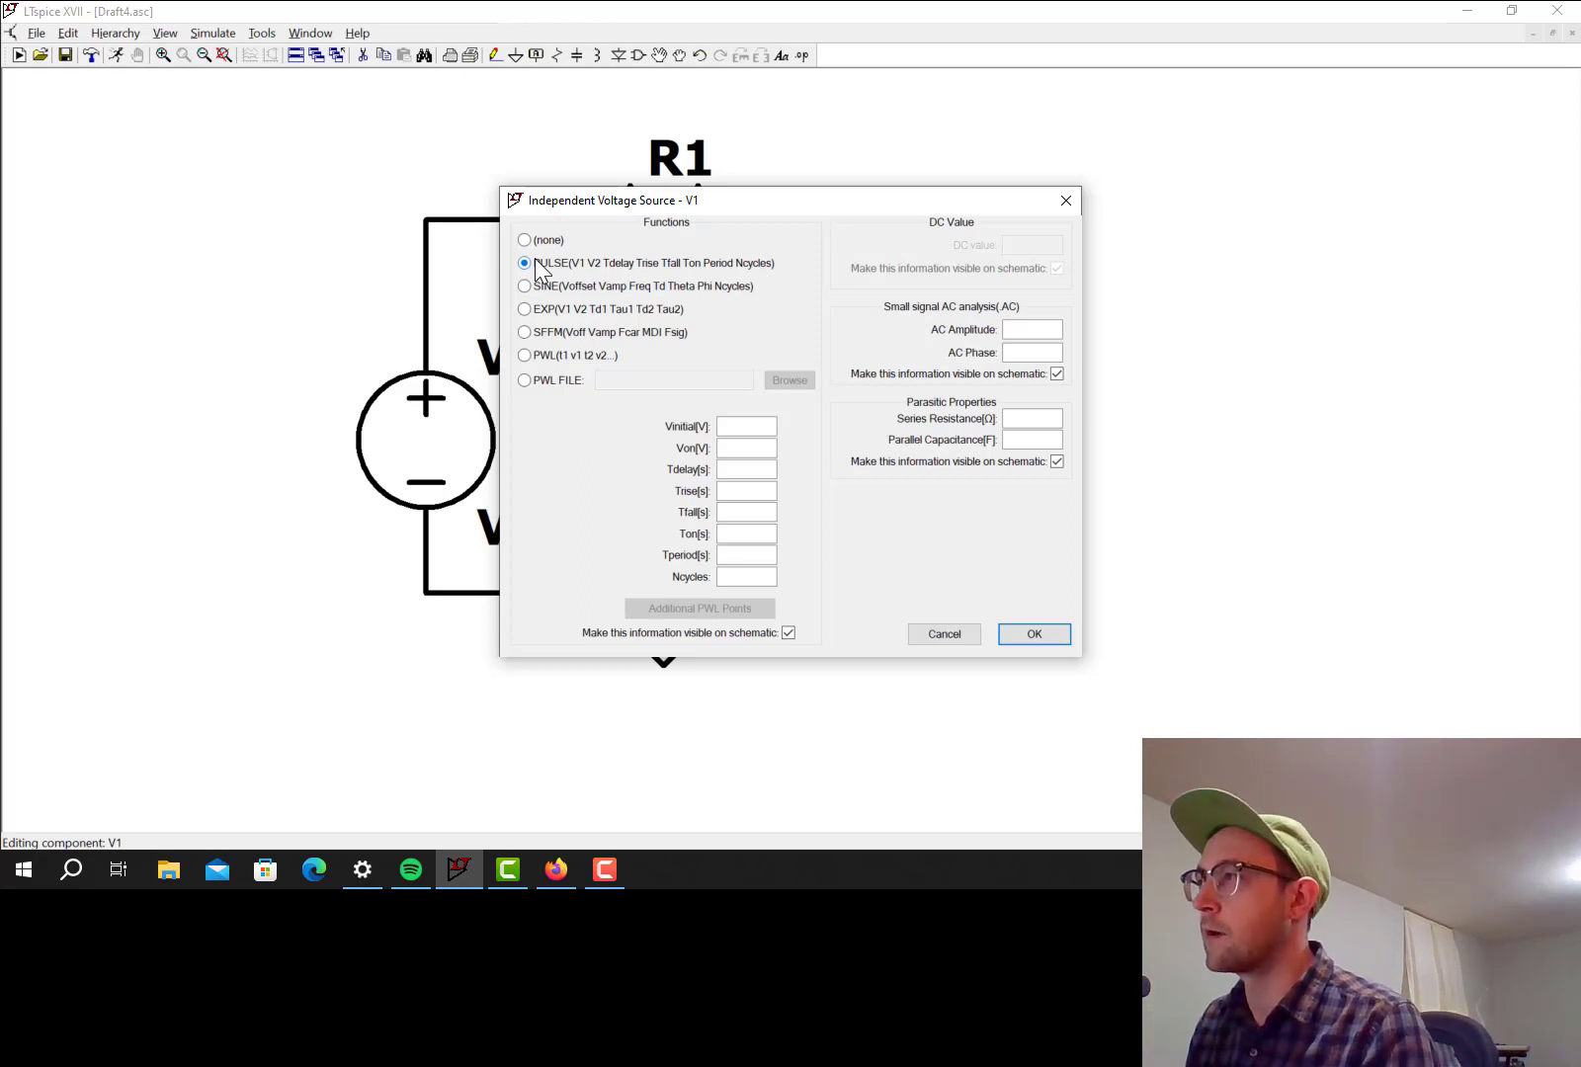
- Enter Vinitial 0, Von 3.3 and Tdelay 1m in V1's pulse fields
{"action": "left_click", "coordinate": [742, 427]}
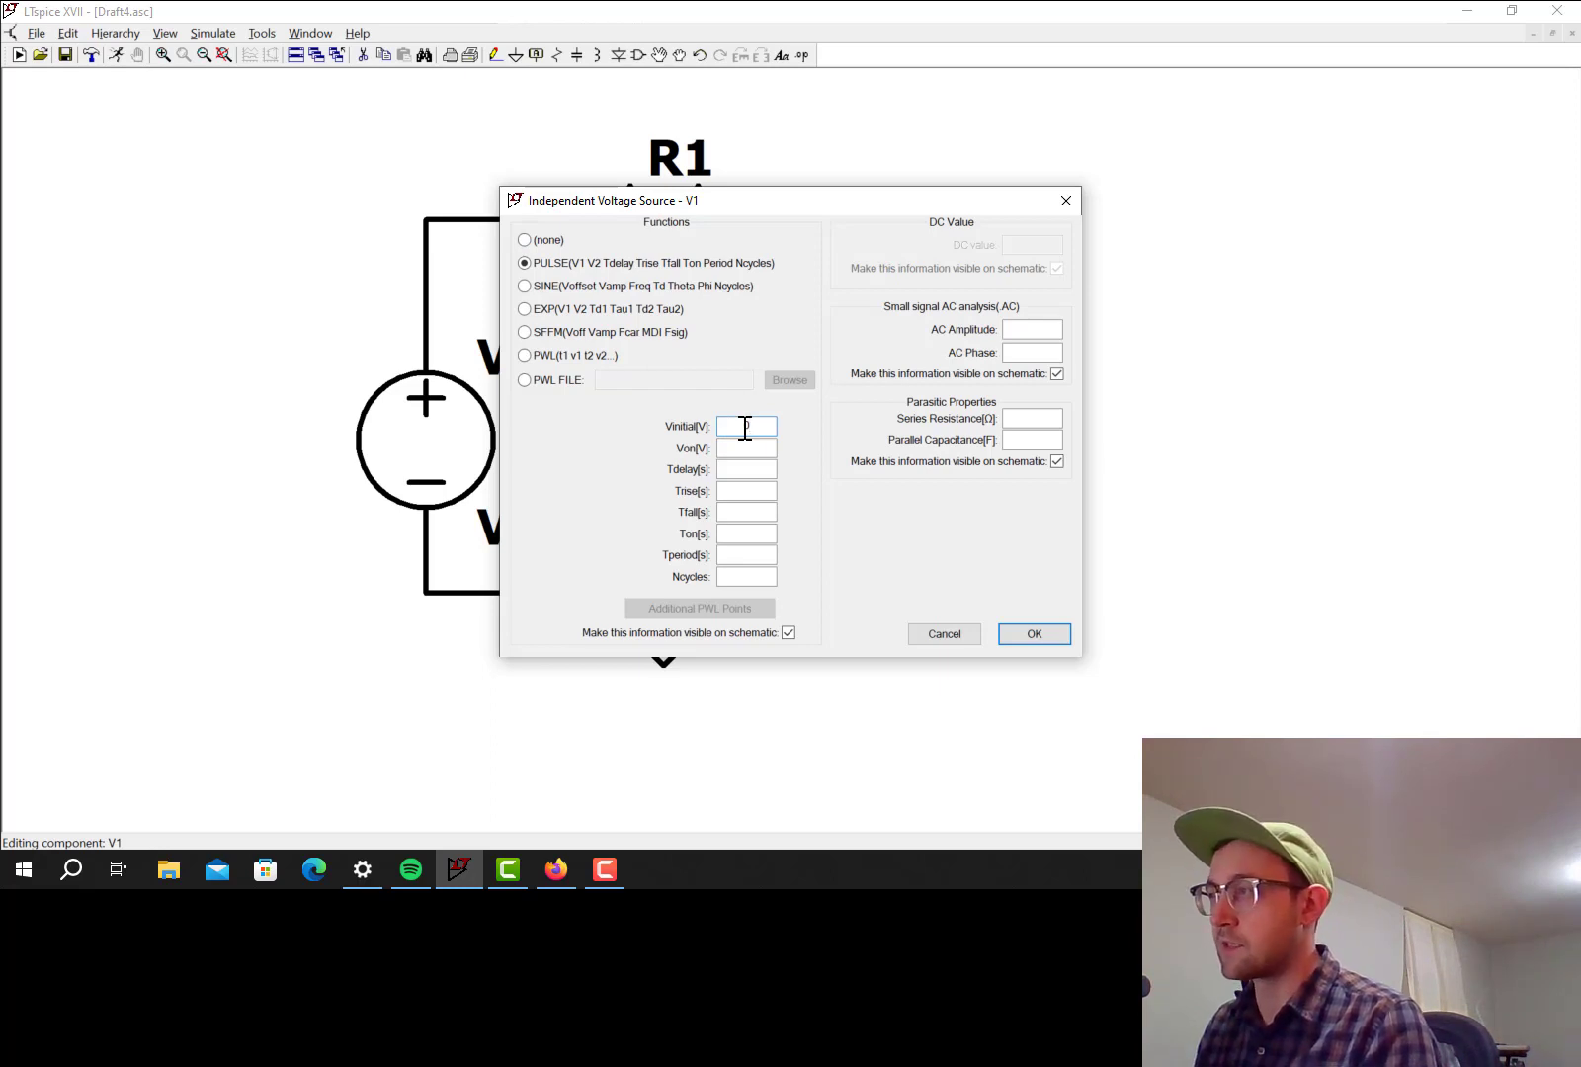
{"action": "type", "text": "0"}
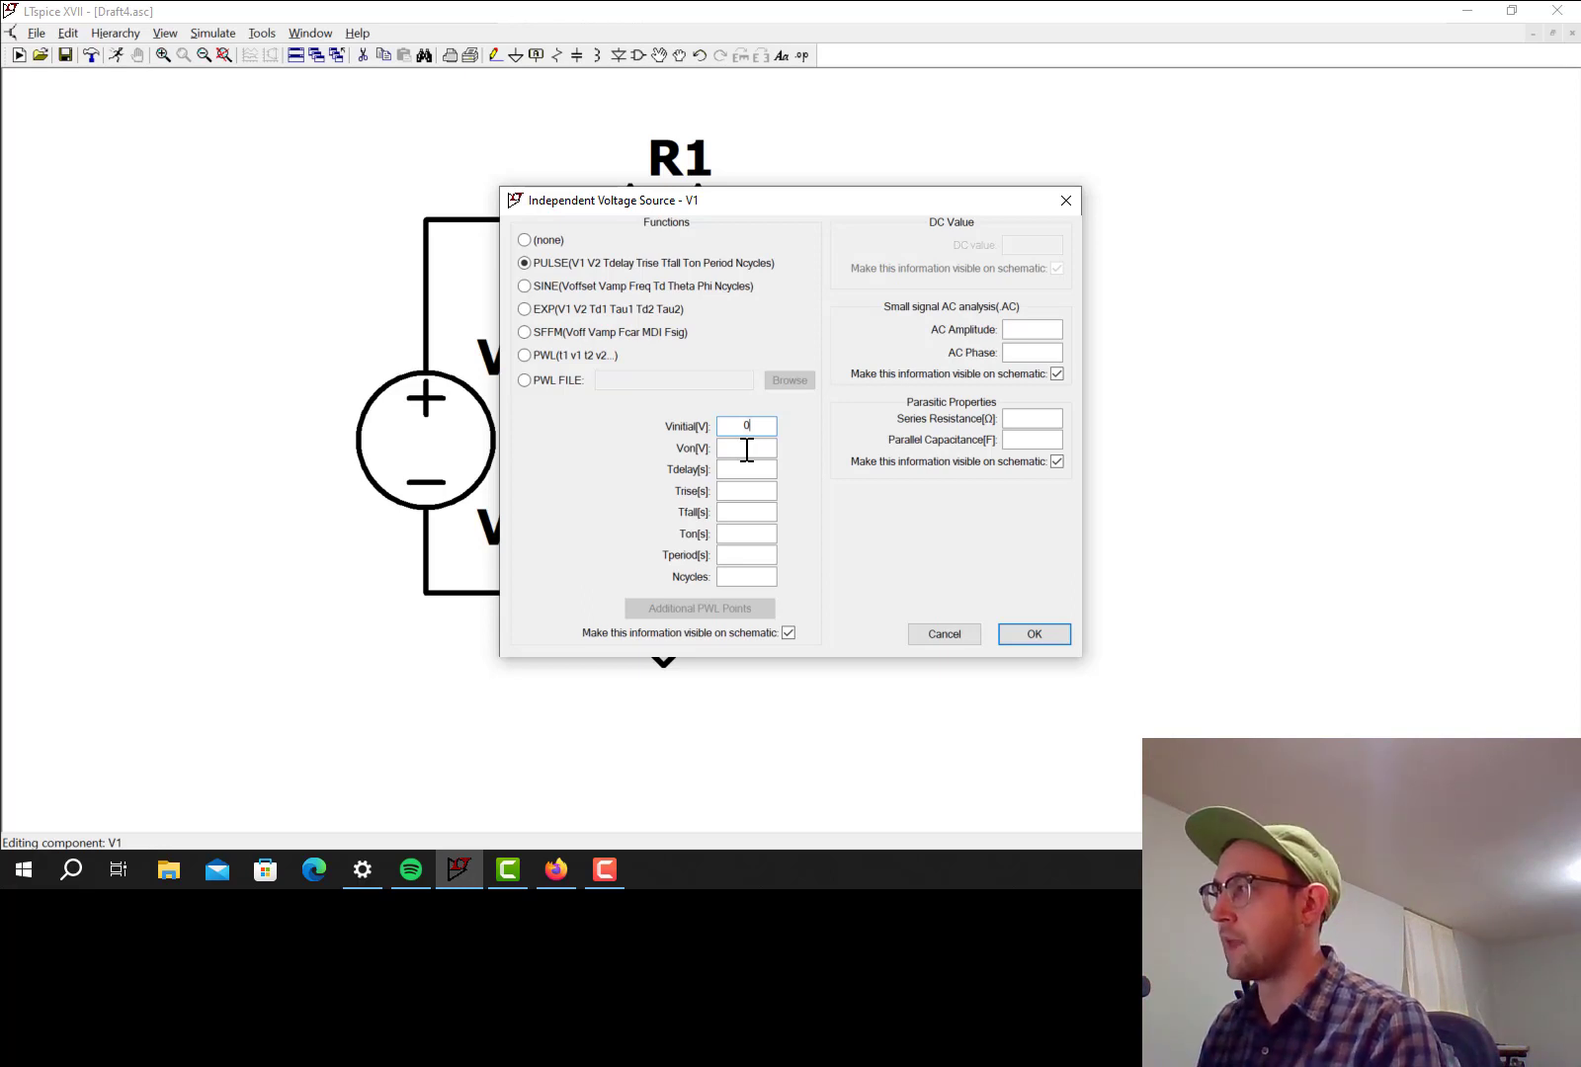
{"action": "left_click", "coordinate": [755, 446]}
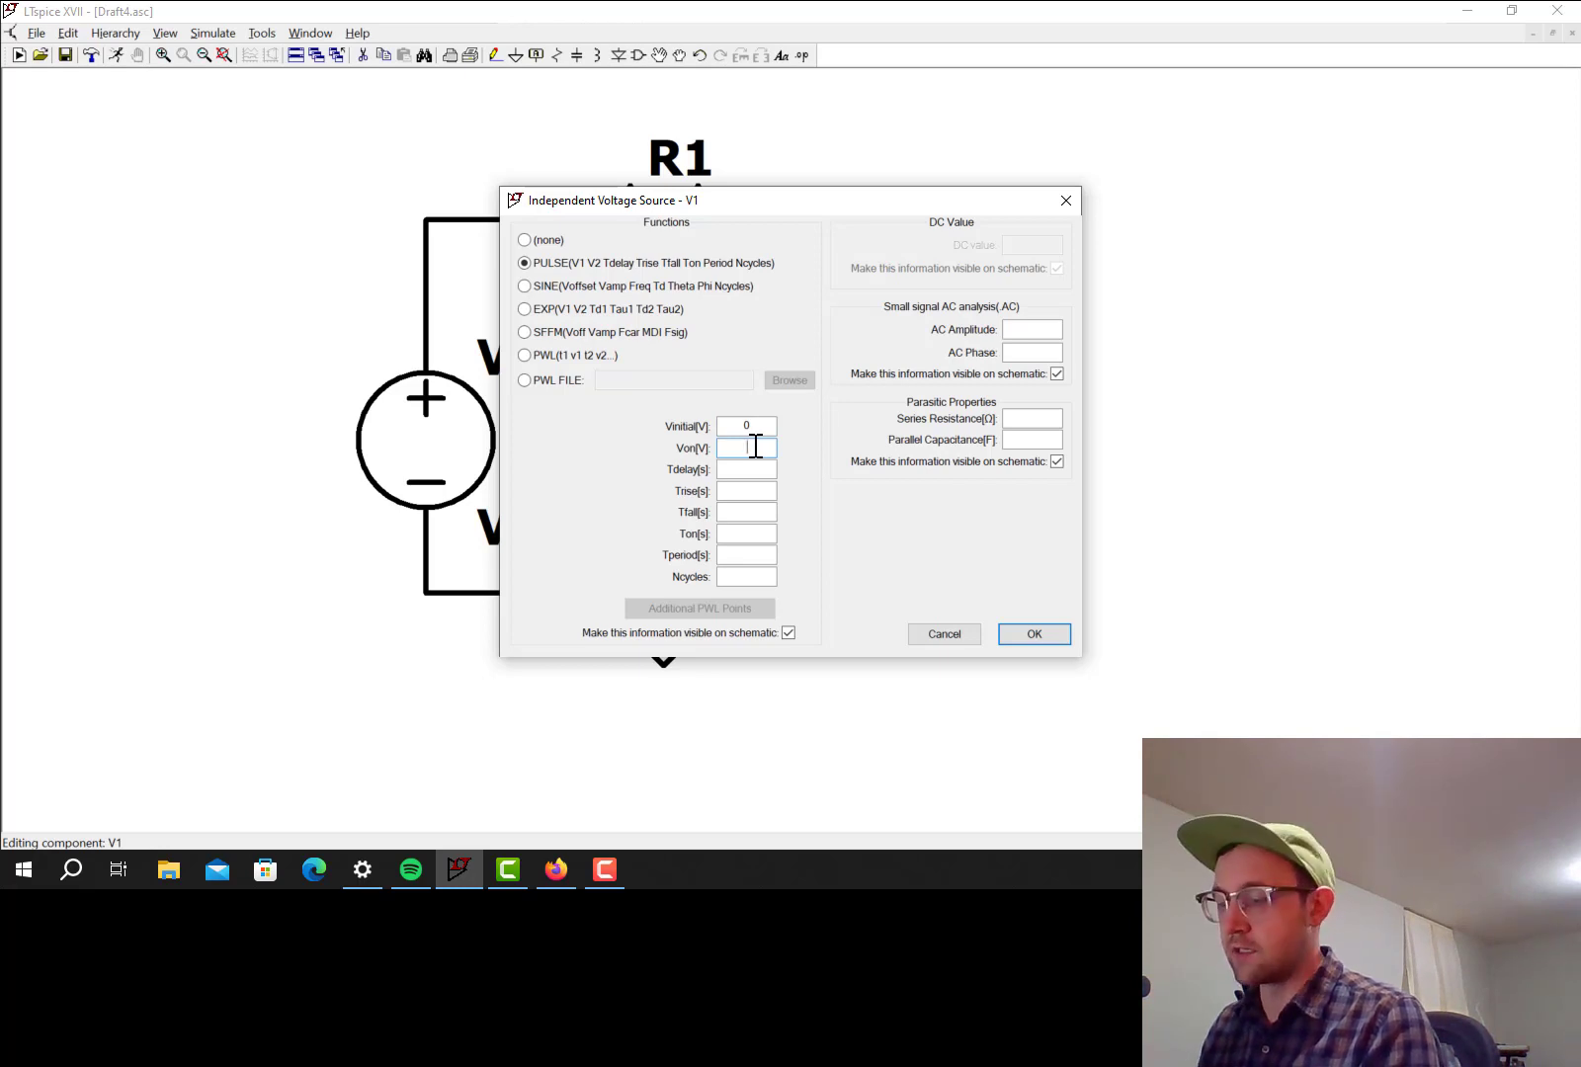
{"action": "type", "text": "3.3"}
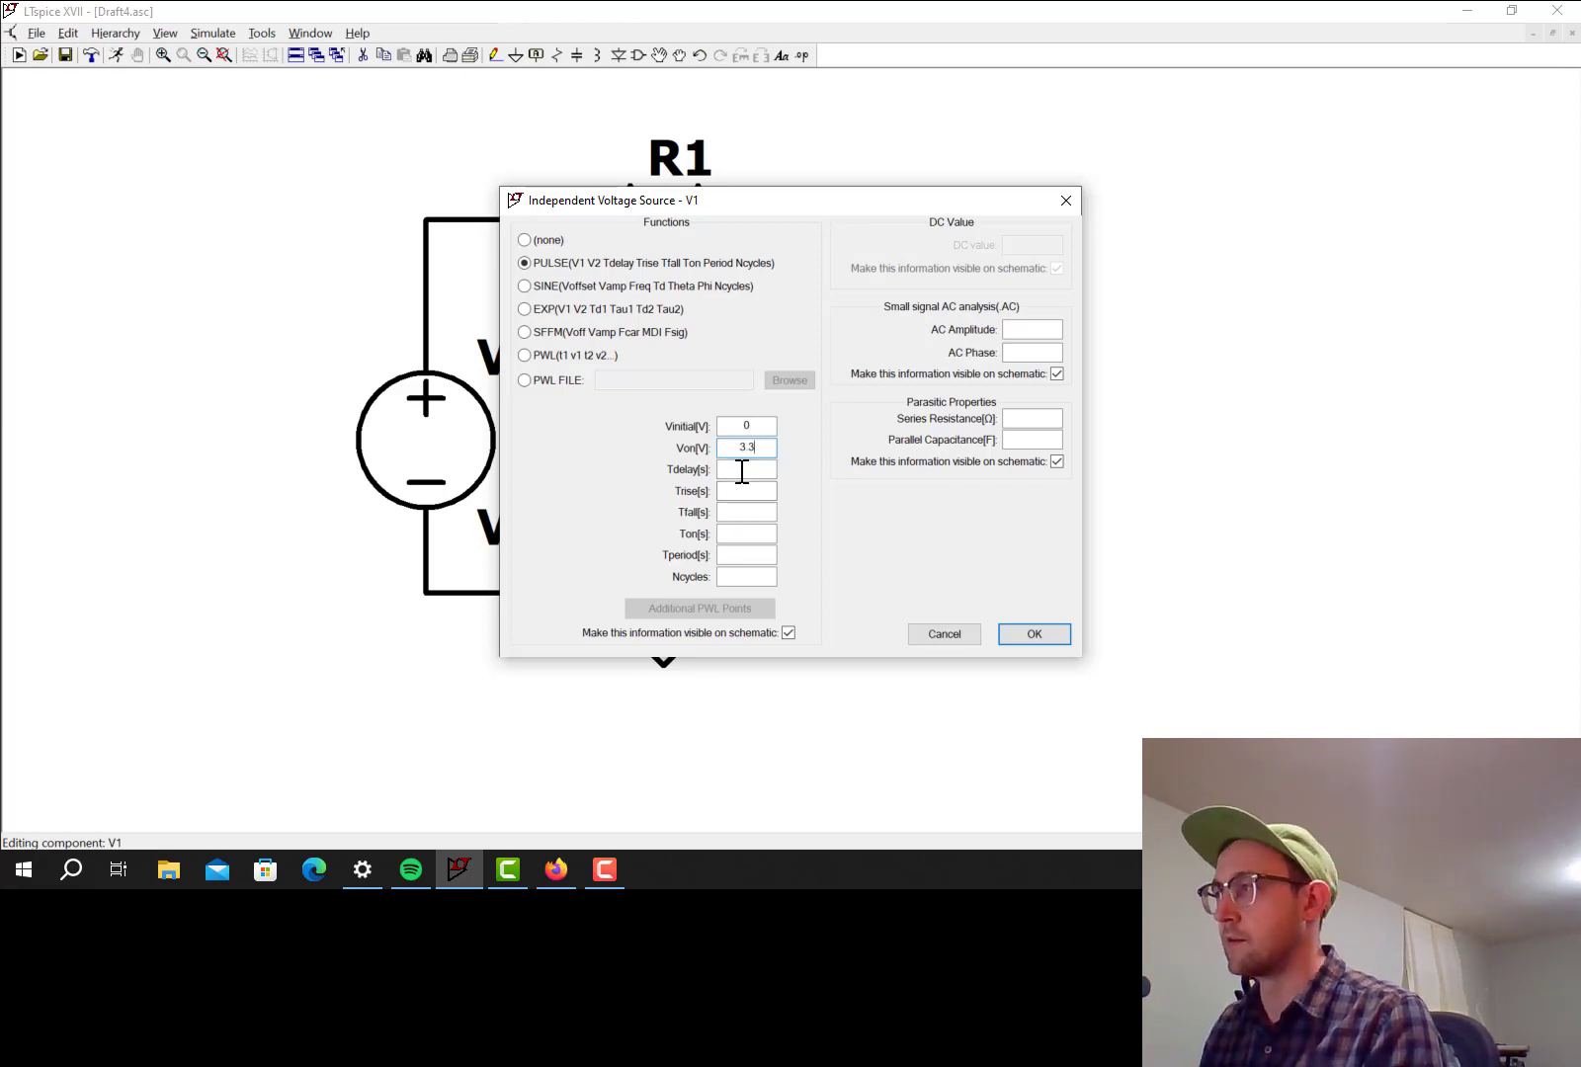
{"action": "left_click", "coordinate": [757, 473]}
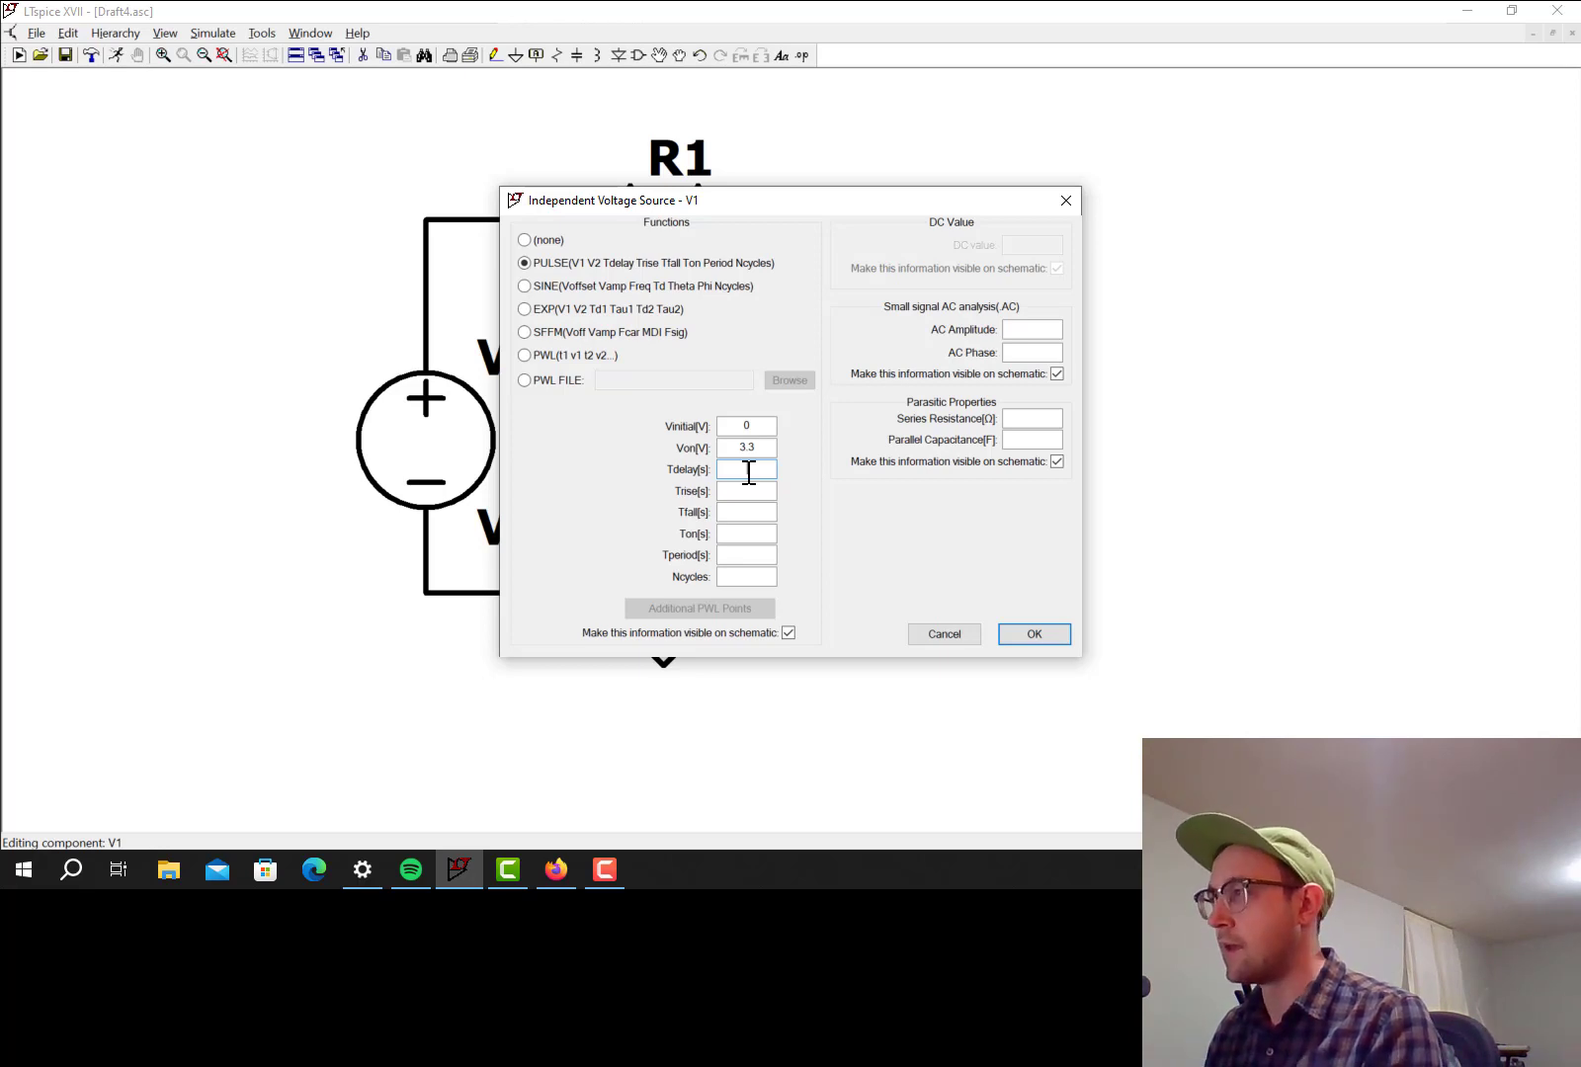
{"action": "type", "text": "1m"}
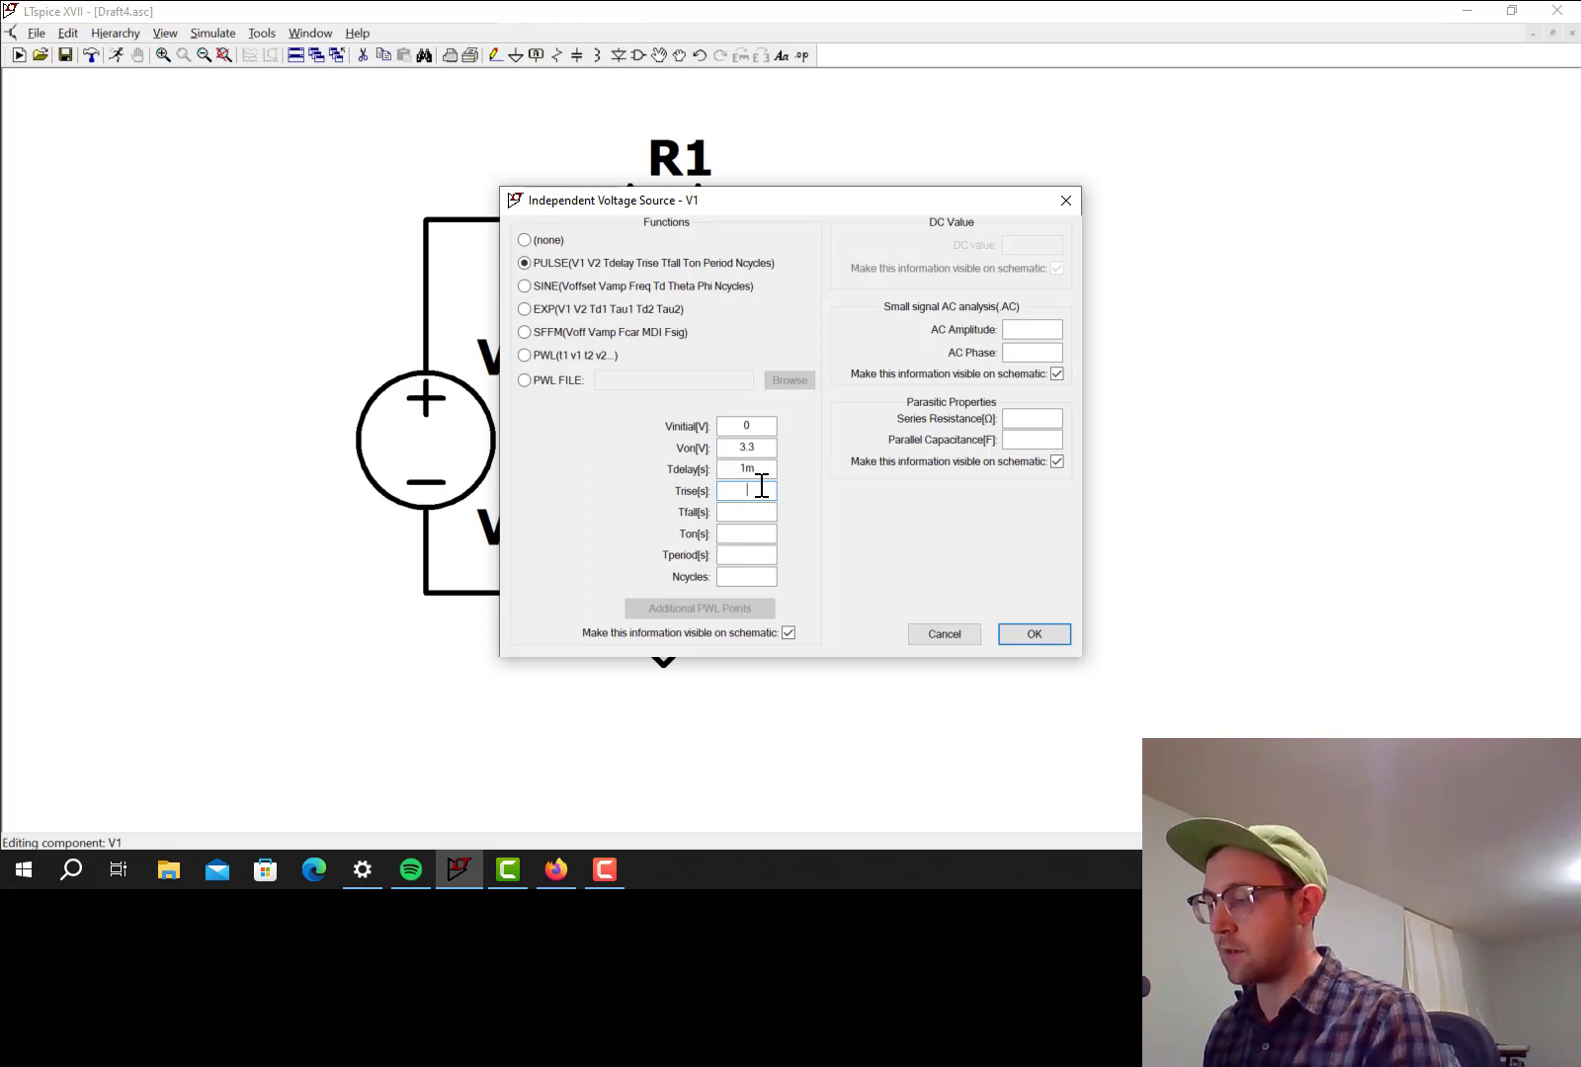
- Set Trise 1p, Tfall 1p, Ton 1m, Tperiod 2m, Ncycles 5 and apply to V1
{"action": "type", "text": "1p"}
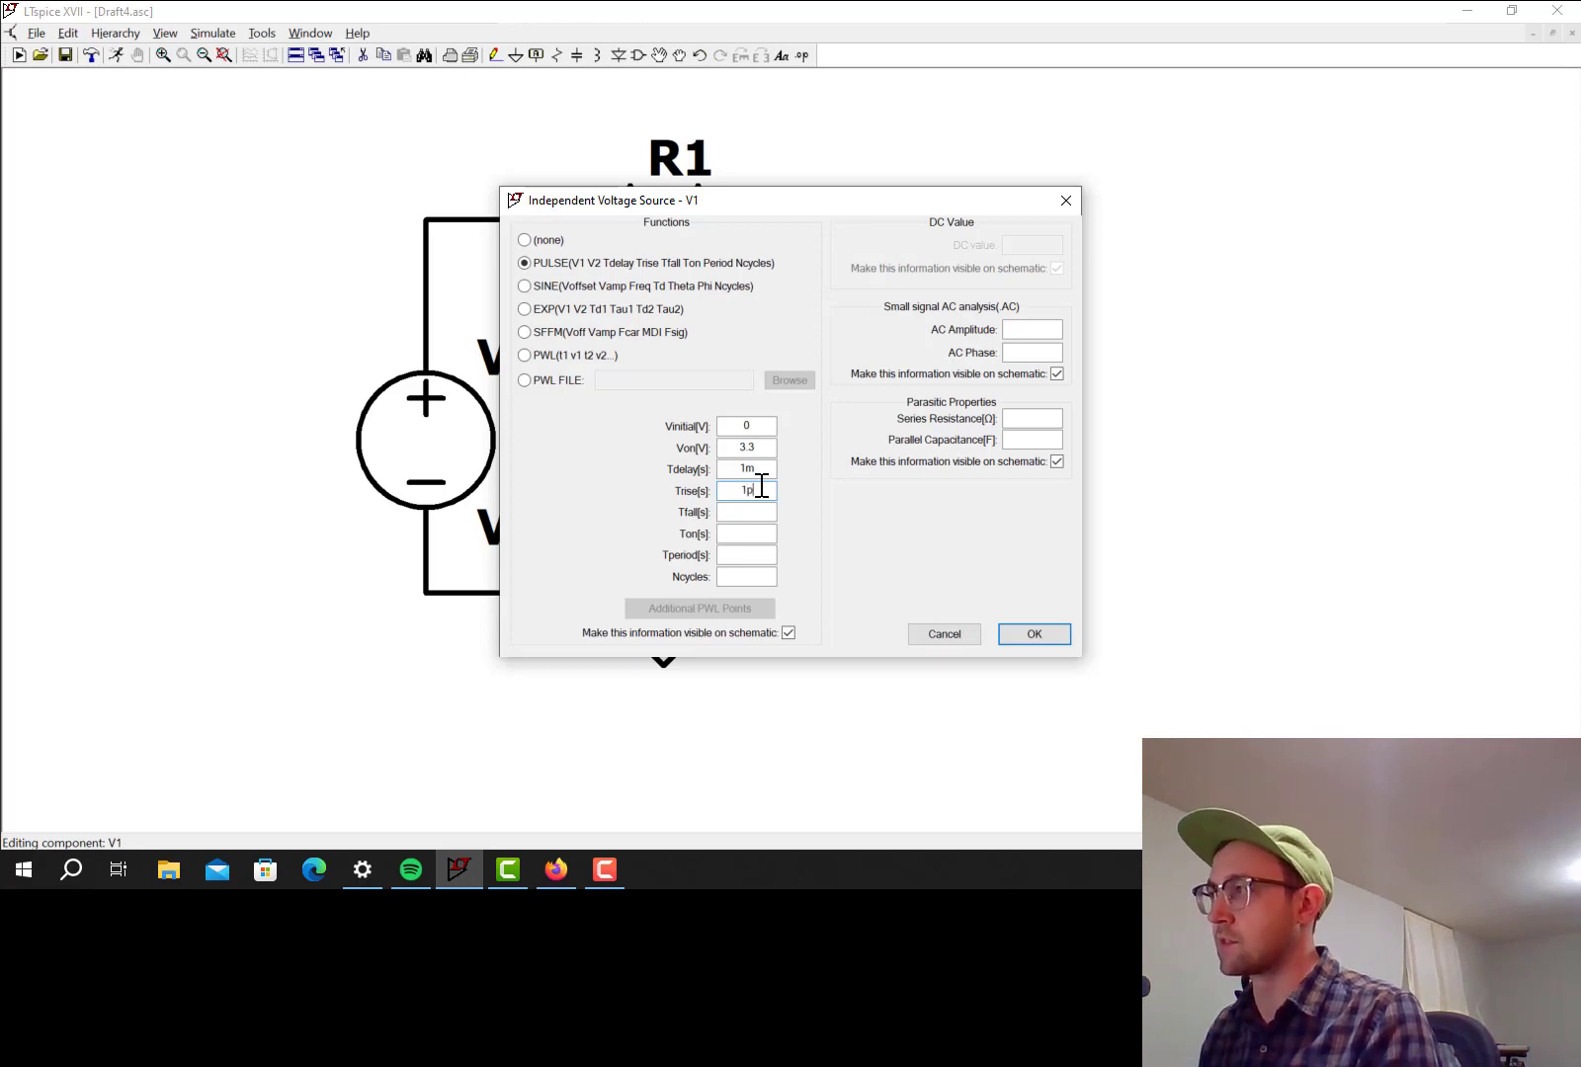
{"action": "left_click", "coordinate": [743, 512]}
{"action": "type", "text": "1p"}
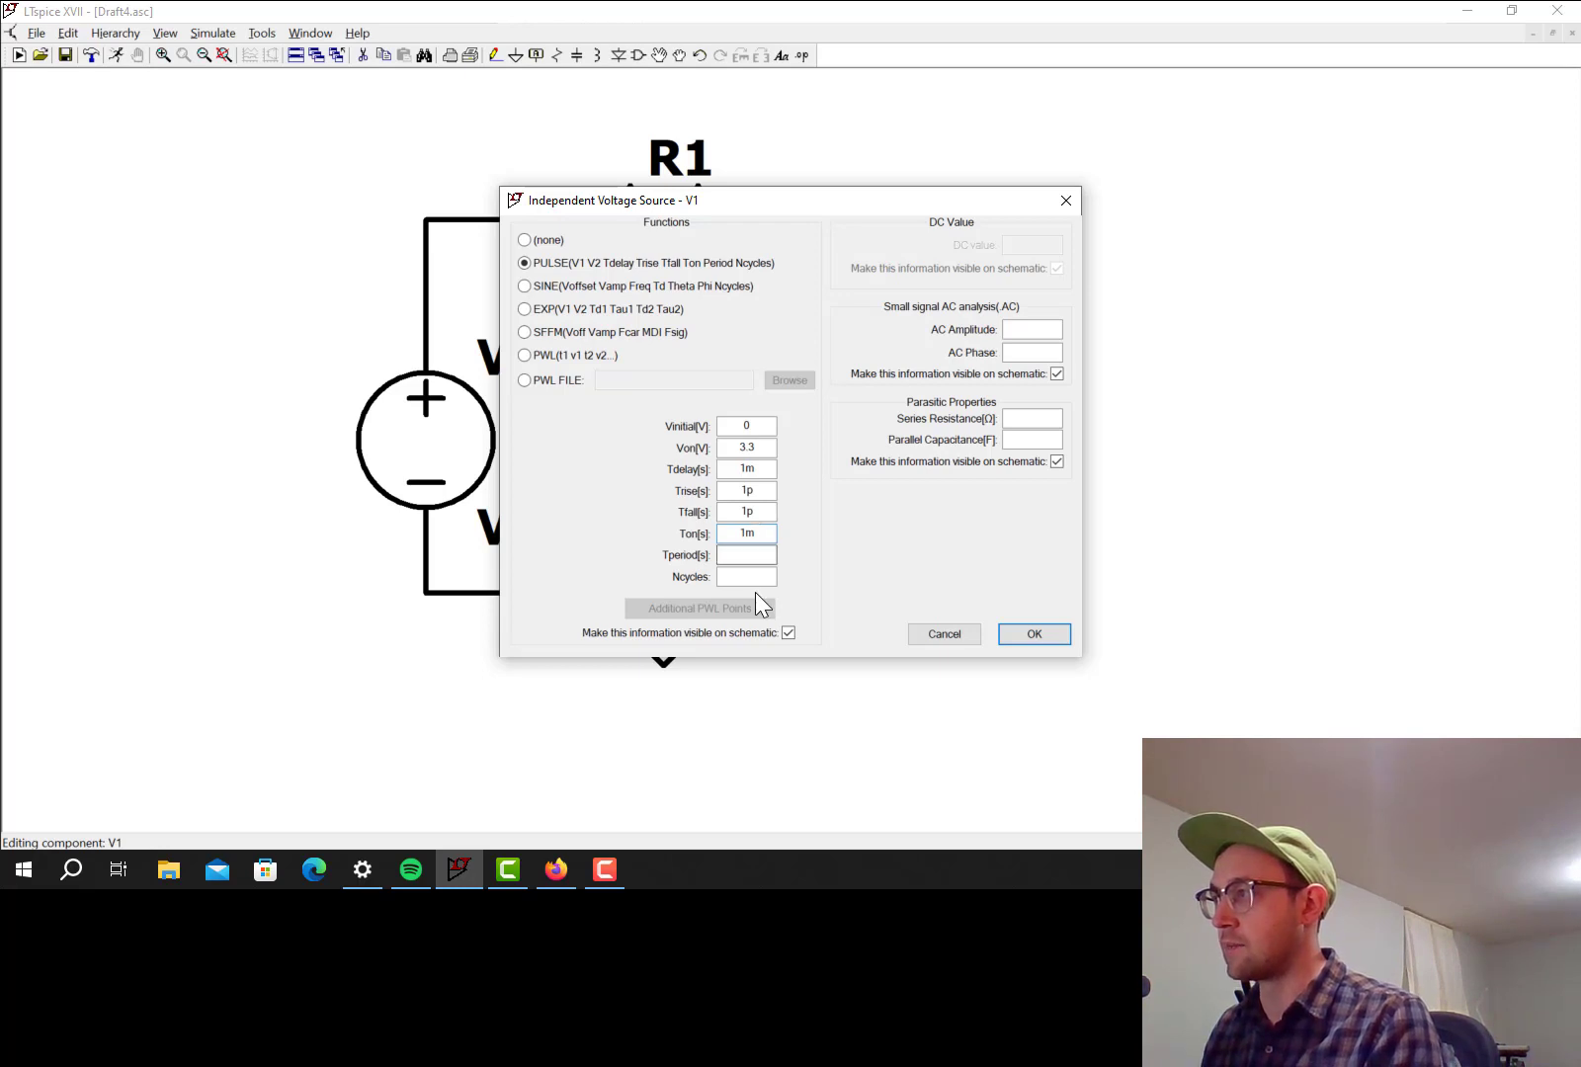
{"action": "left_click", "coordinate": [761, 558]}
{"action": "type", "text": "2m"}
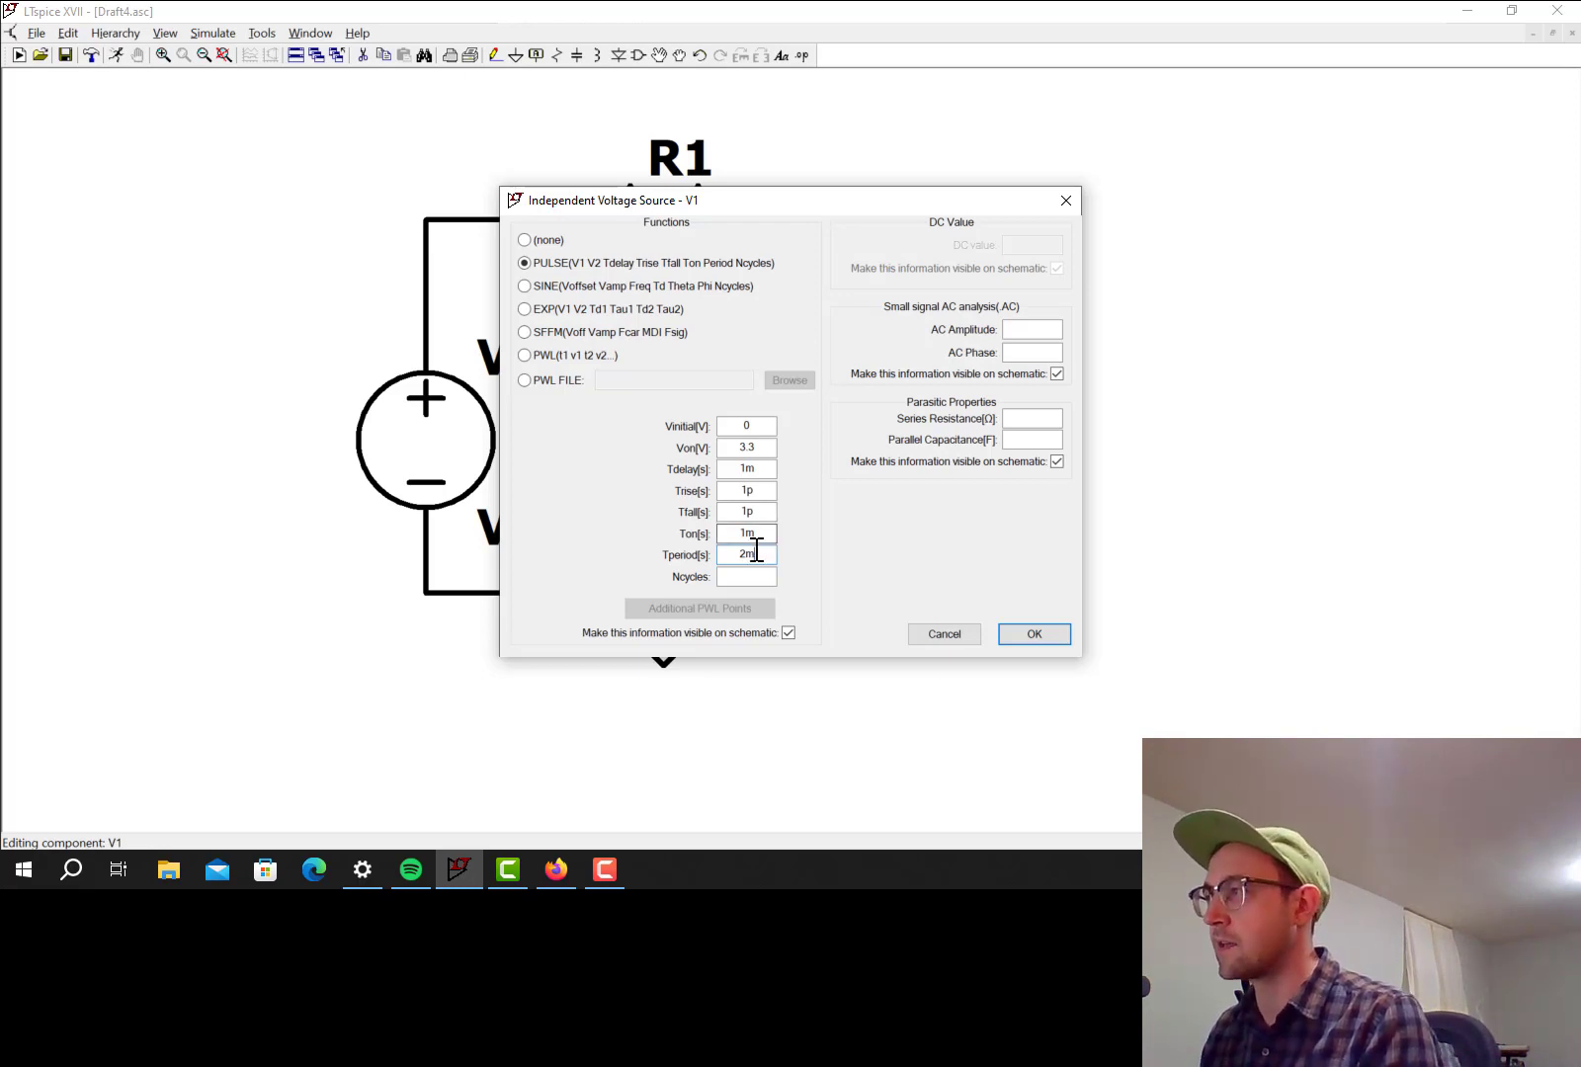
{"action": "left_click", "coordinate": [761, 576]}
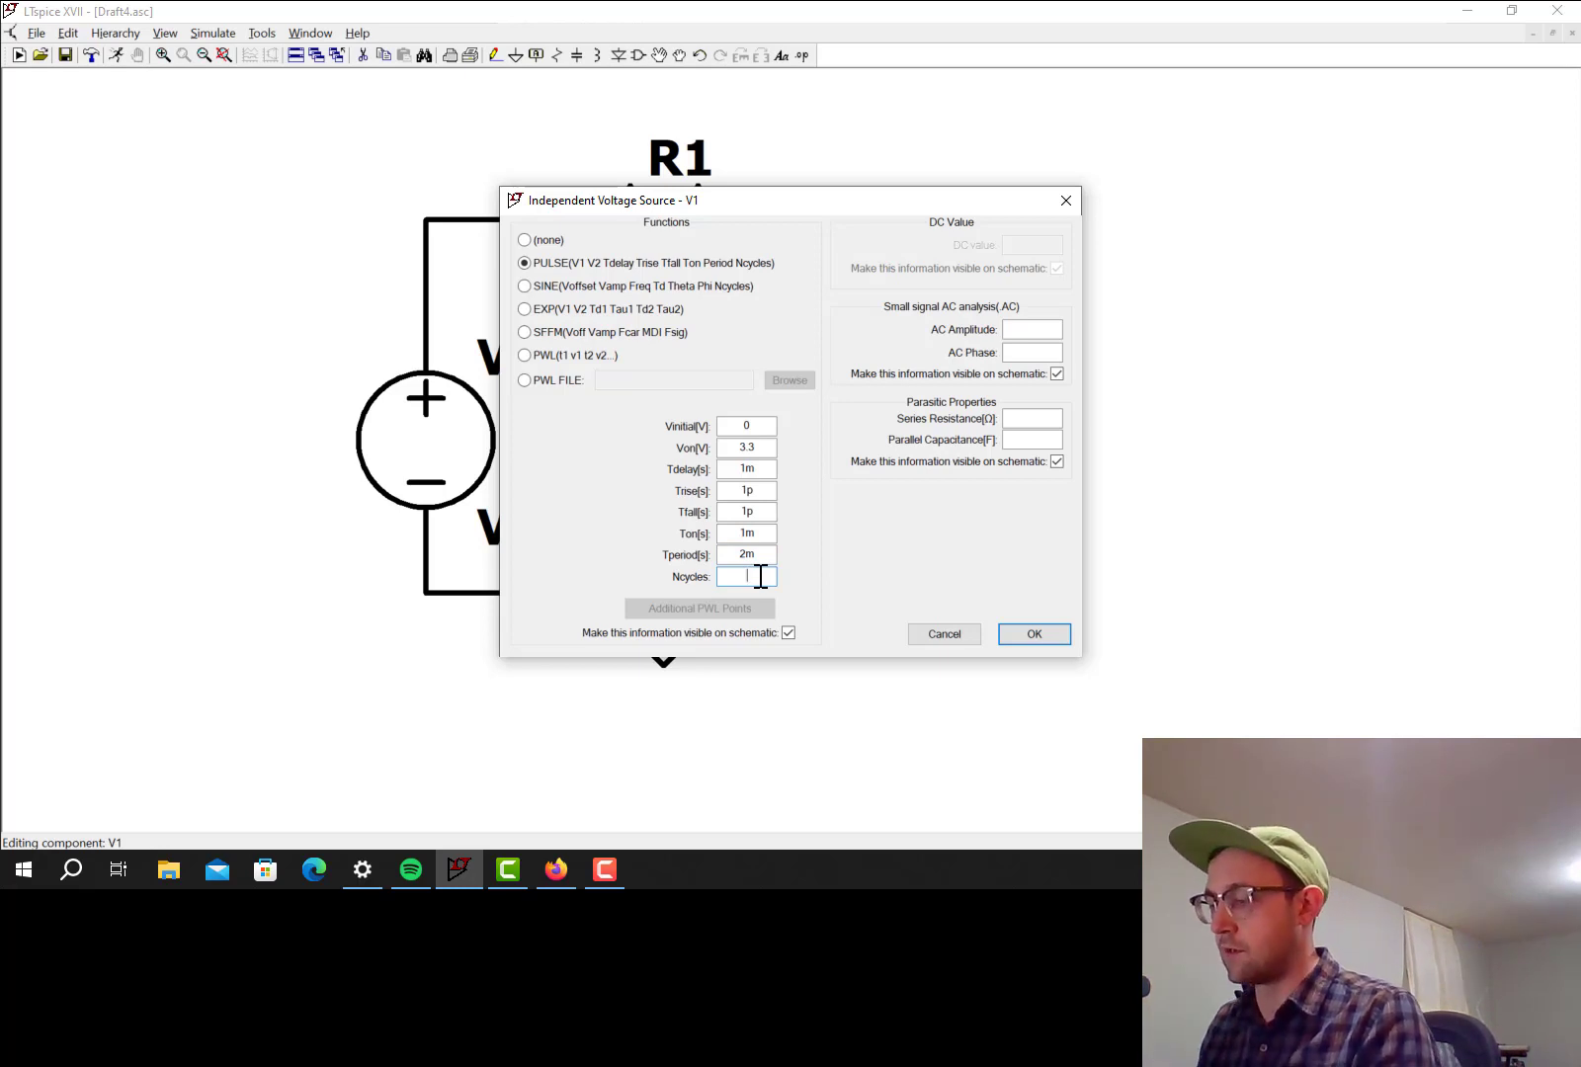
{"action": "left_click", "coordinate": [1033, 635]}
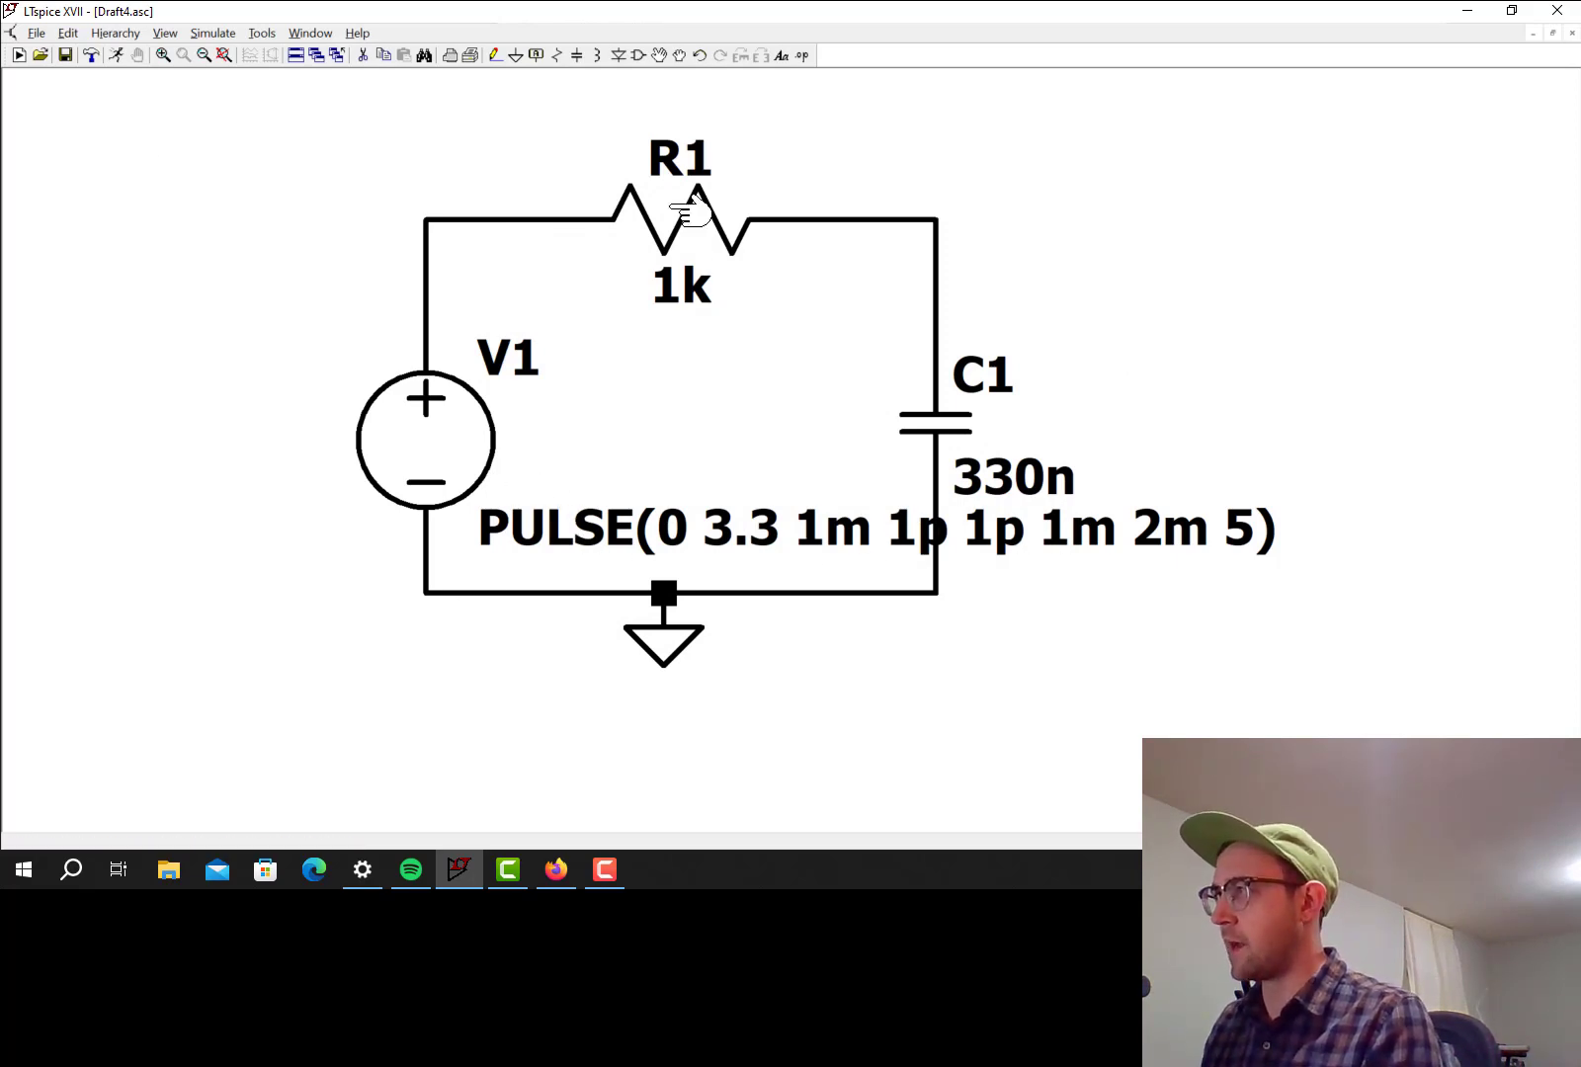
- Drag V1 left and C1 right with wires attached, straightening the stretched wires
{"action": "left_click", "coordinate": [679, 56]}
{"action": "left_click_drag", "start_coordinate": [499, 428], "coordinate": [297, 426]}
{"action": "left_click_drag", "start_coordinate": [314, 554], "coordinate": [222, 558]}
{"action": "left_click_drag", "start_coordinate": [317, 293], "coordinate": [222, 287]}
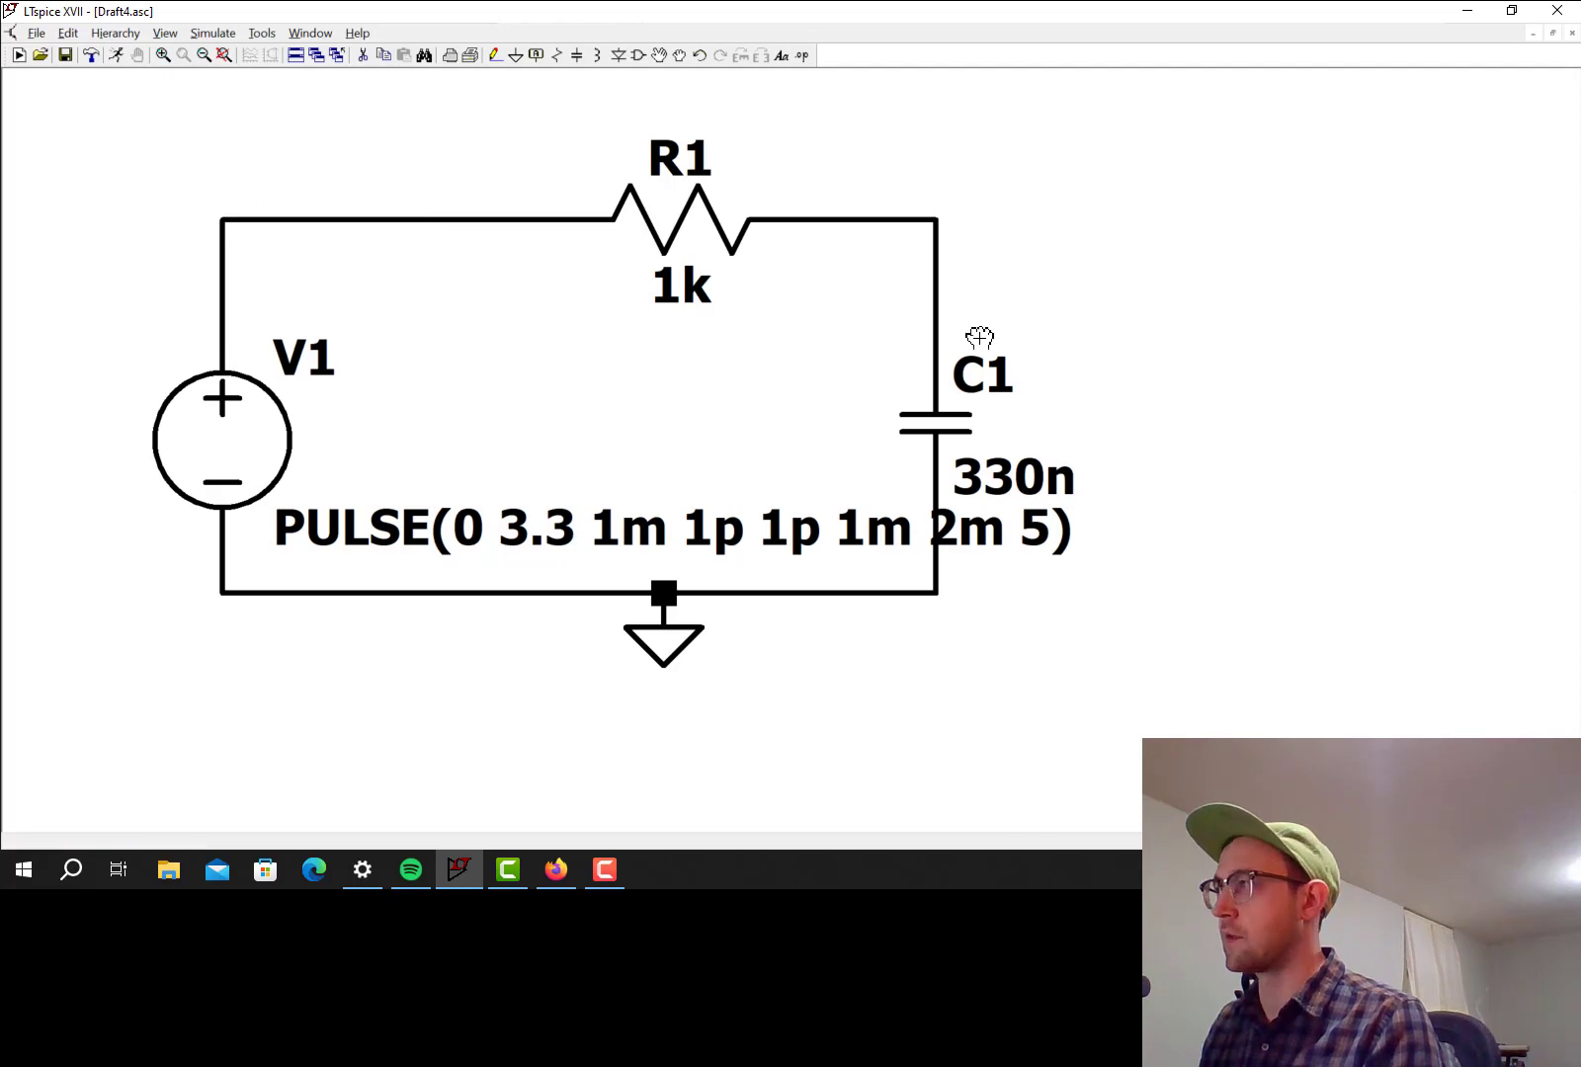
{"action": "left_click_drag", "start_coordinate": [935, 424], "coordinate": [1173, 424]}
{"action": "left_click_drag", "start_coordinate": [1109, 531], "coordinate": [1174, 593]}
{"action": "left_click_drag", "start_coordinate": [1059, 293], "coordinate": [1174, 218]}
{"action": "key", "text": "Escape"}
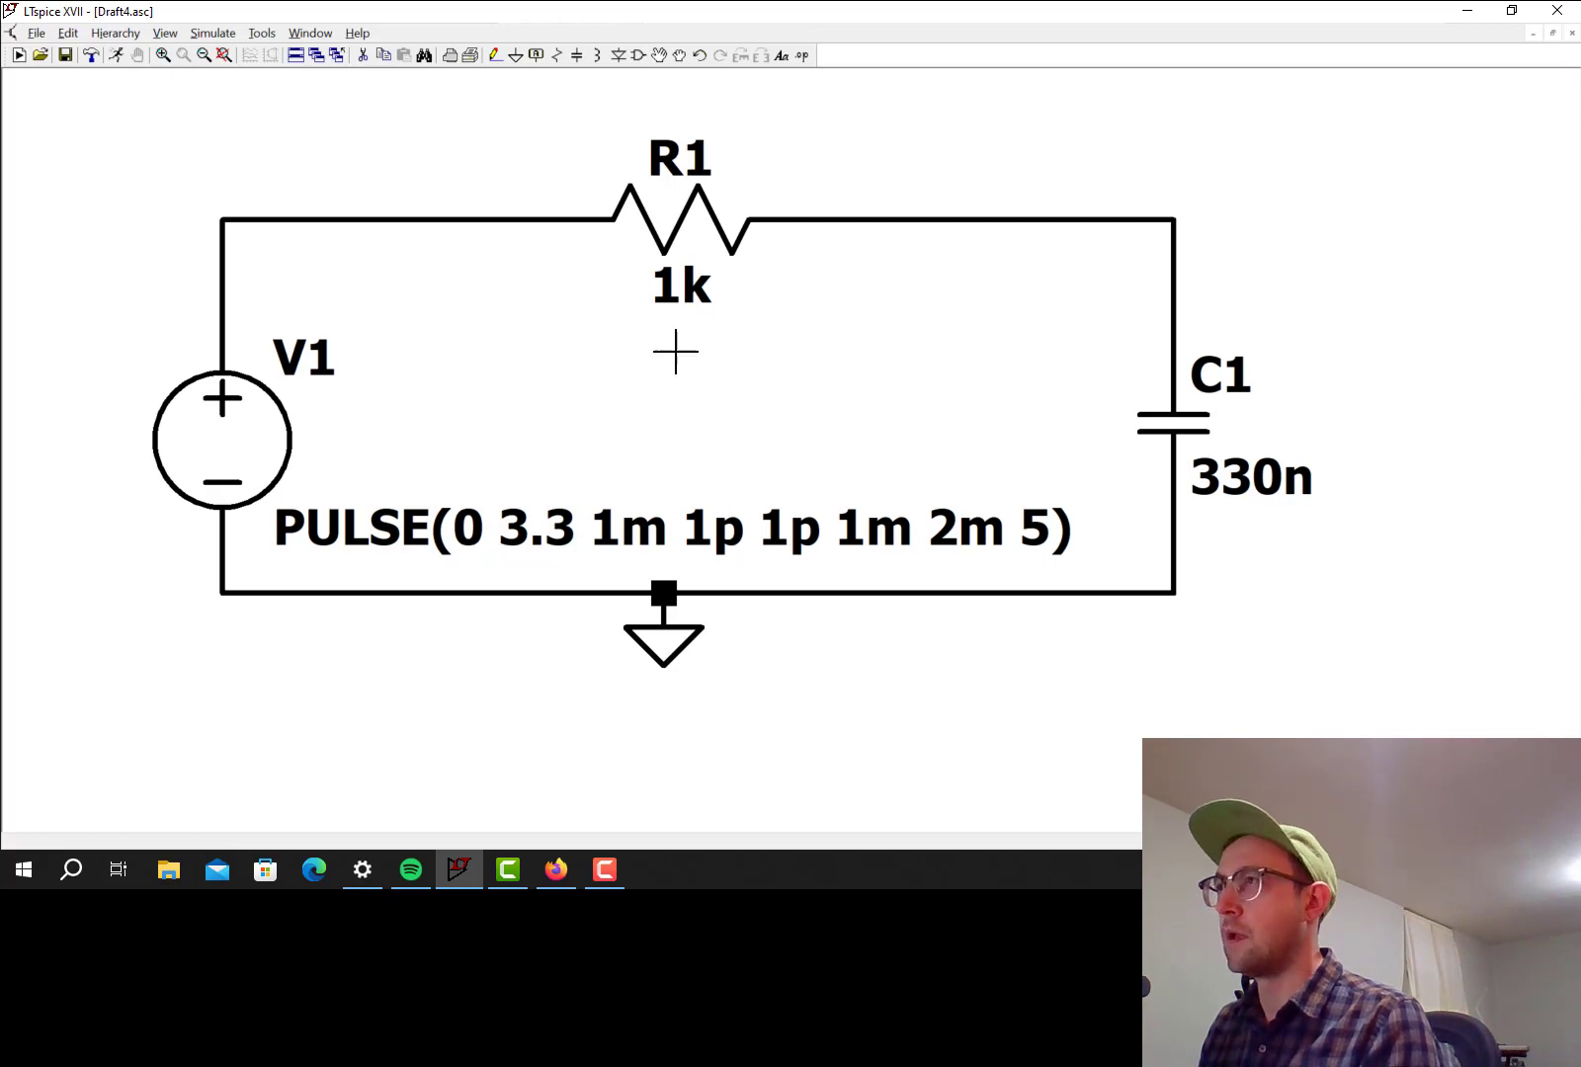
- Create a transient analysis with 10m stop time and place .tran 10m below C1
{"action": "left_click", "coordinate": [213, 34]}
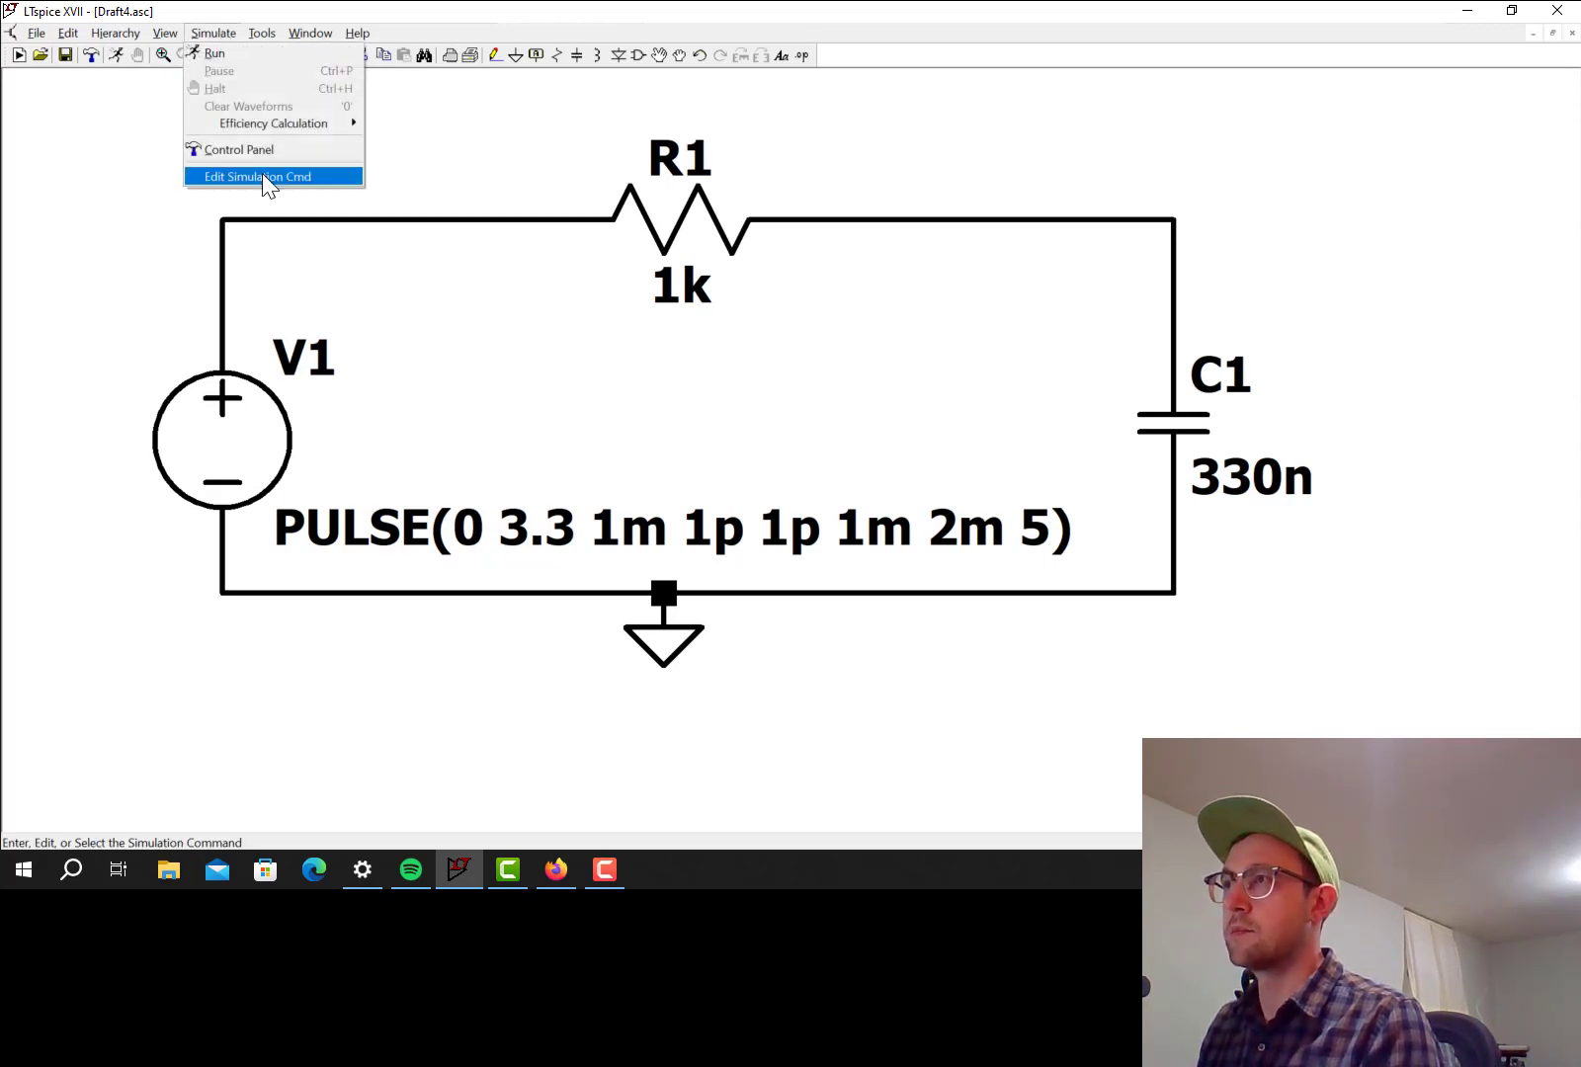
{"action": "left_click", "coordinate": [262, 176]}
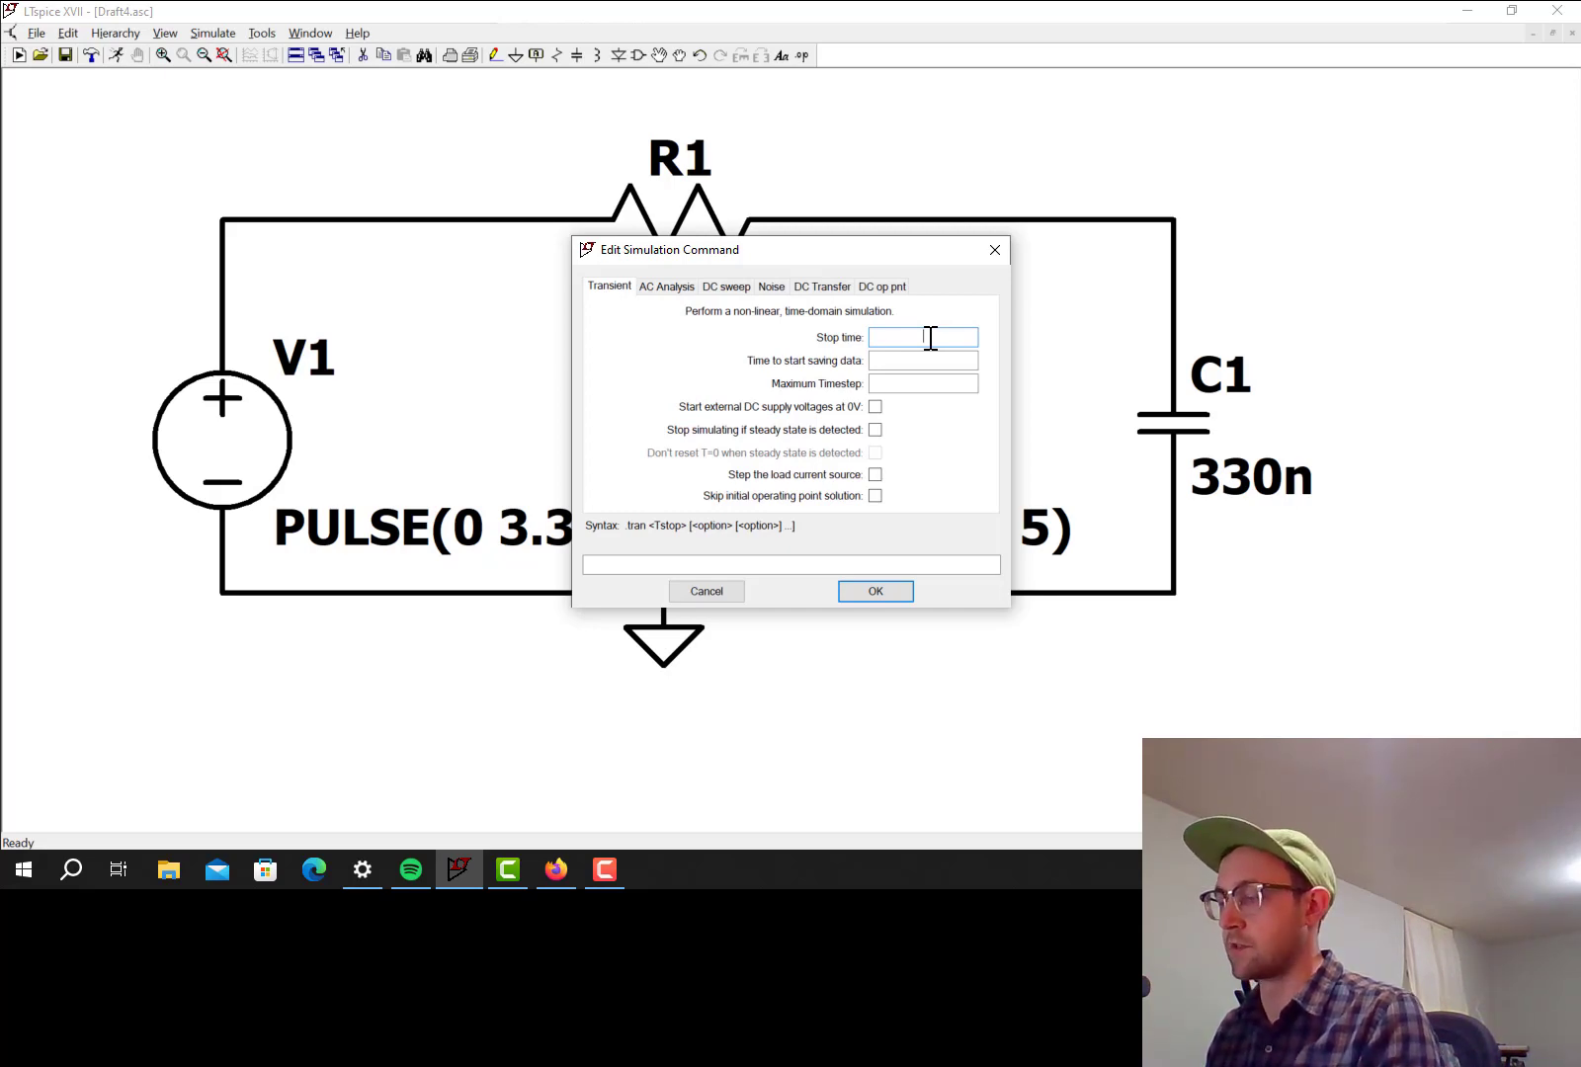
{"action": "type", "text": "10m"}
{"action": "key", "text": "Return"}
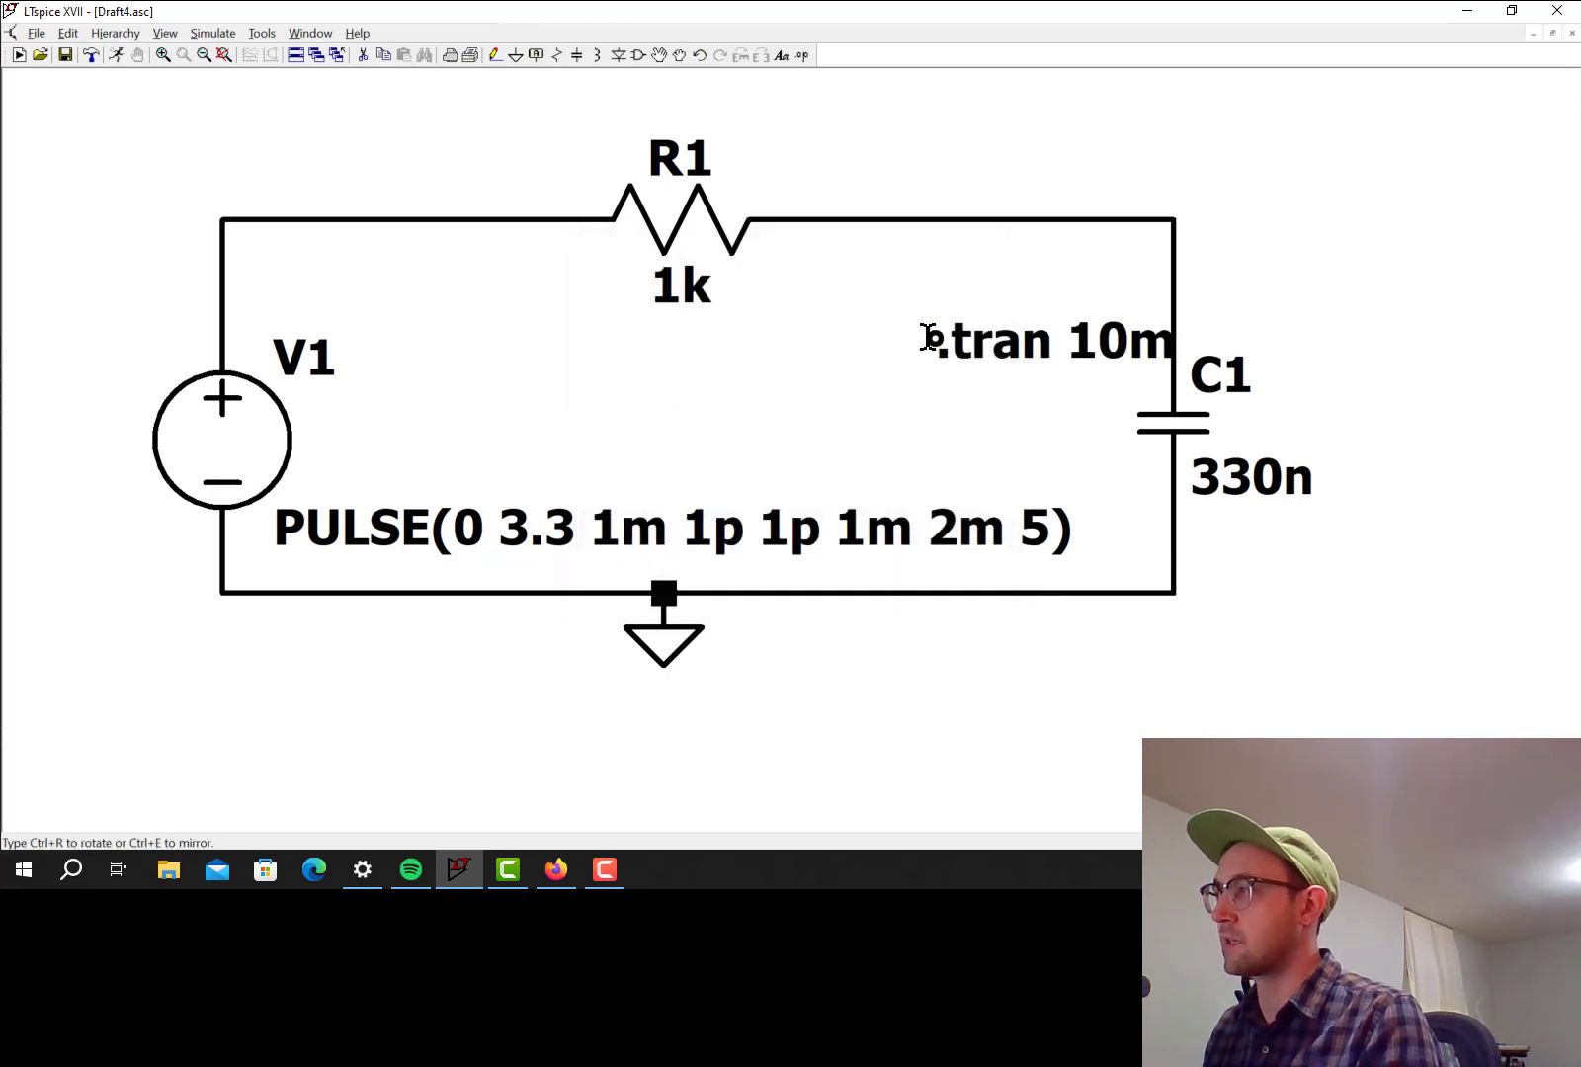
{"action": "left_click", "coordinate": [885, 680]}
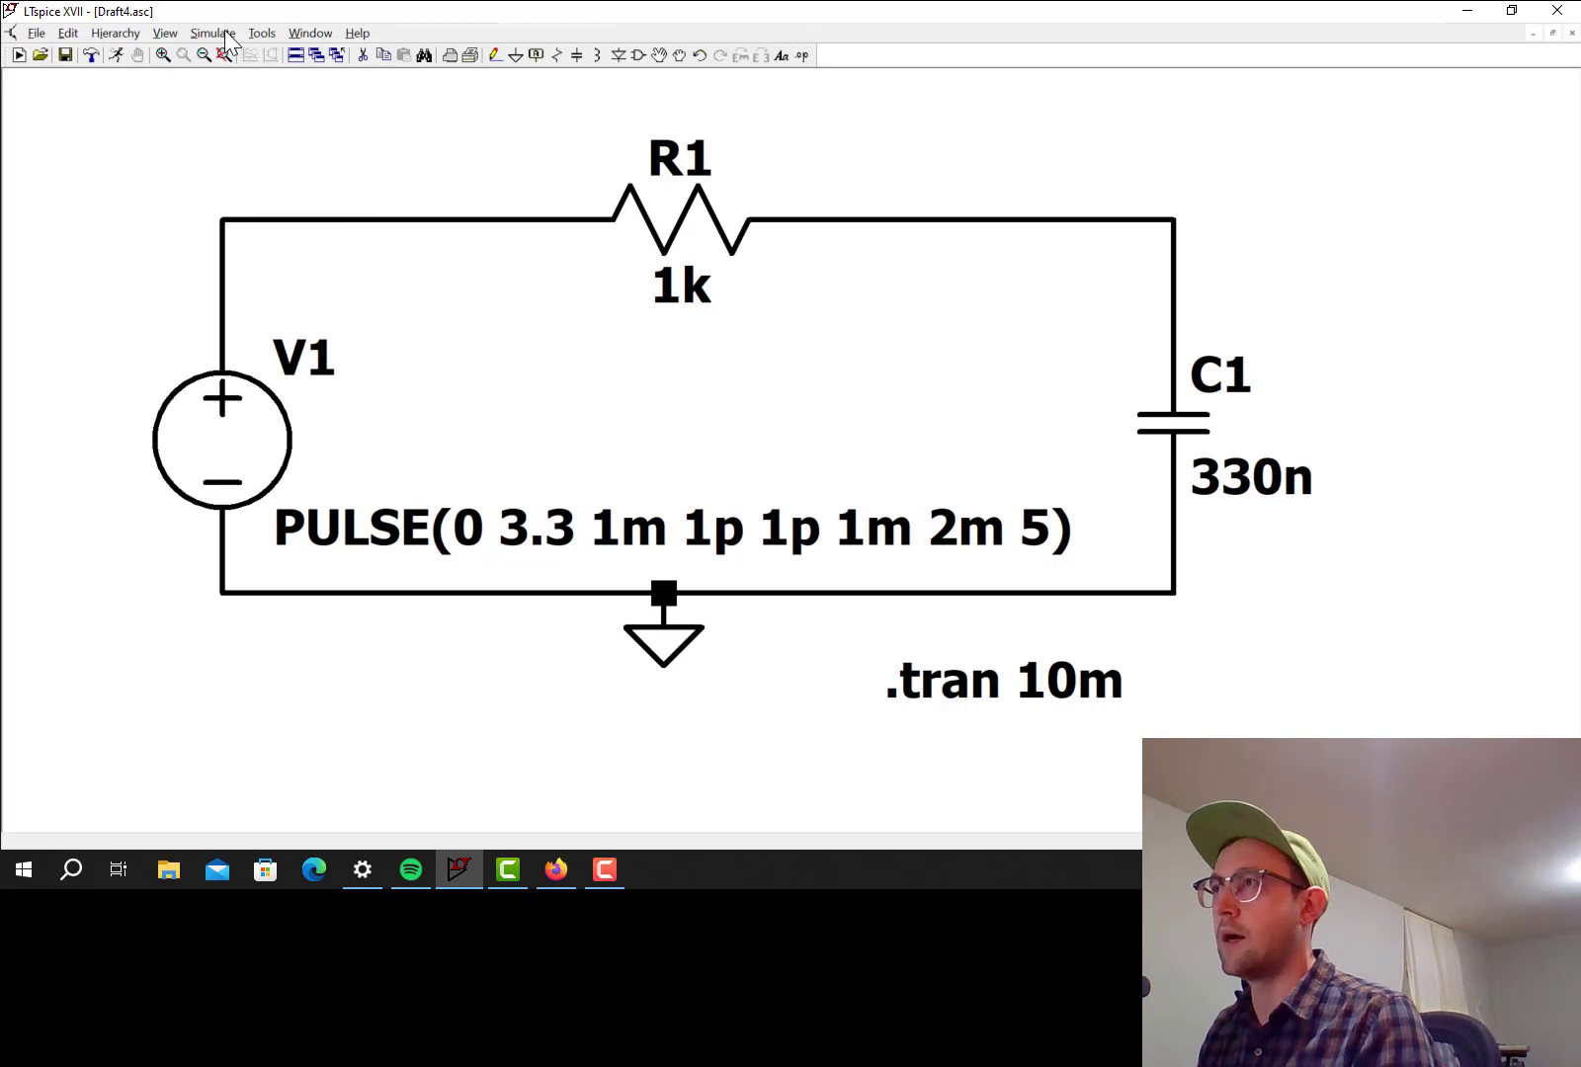
- Save As over the existing Transient_RC.asc, confirming the replacement
{"action": "left_click", "coordinate": [37, 34]}
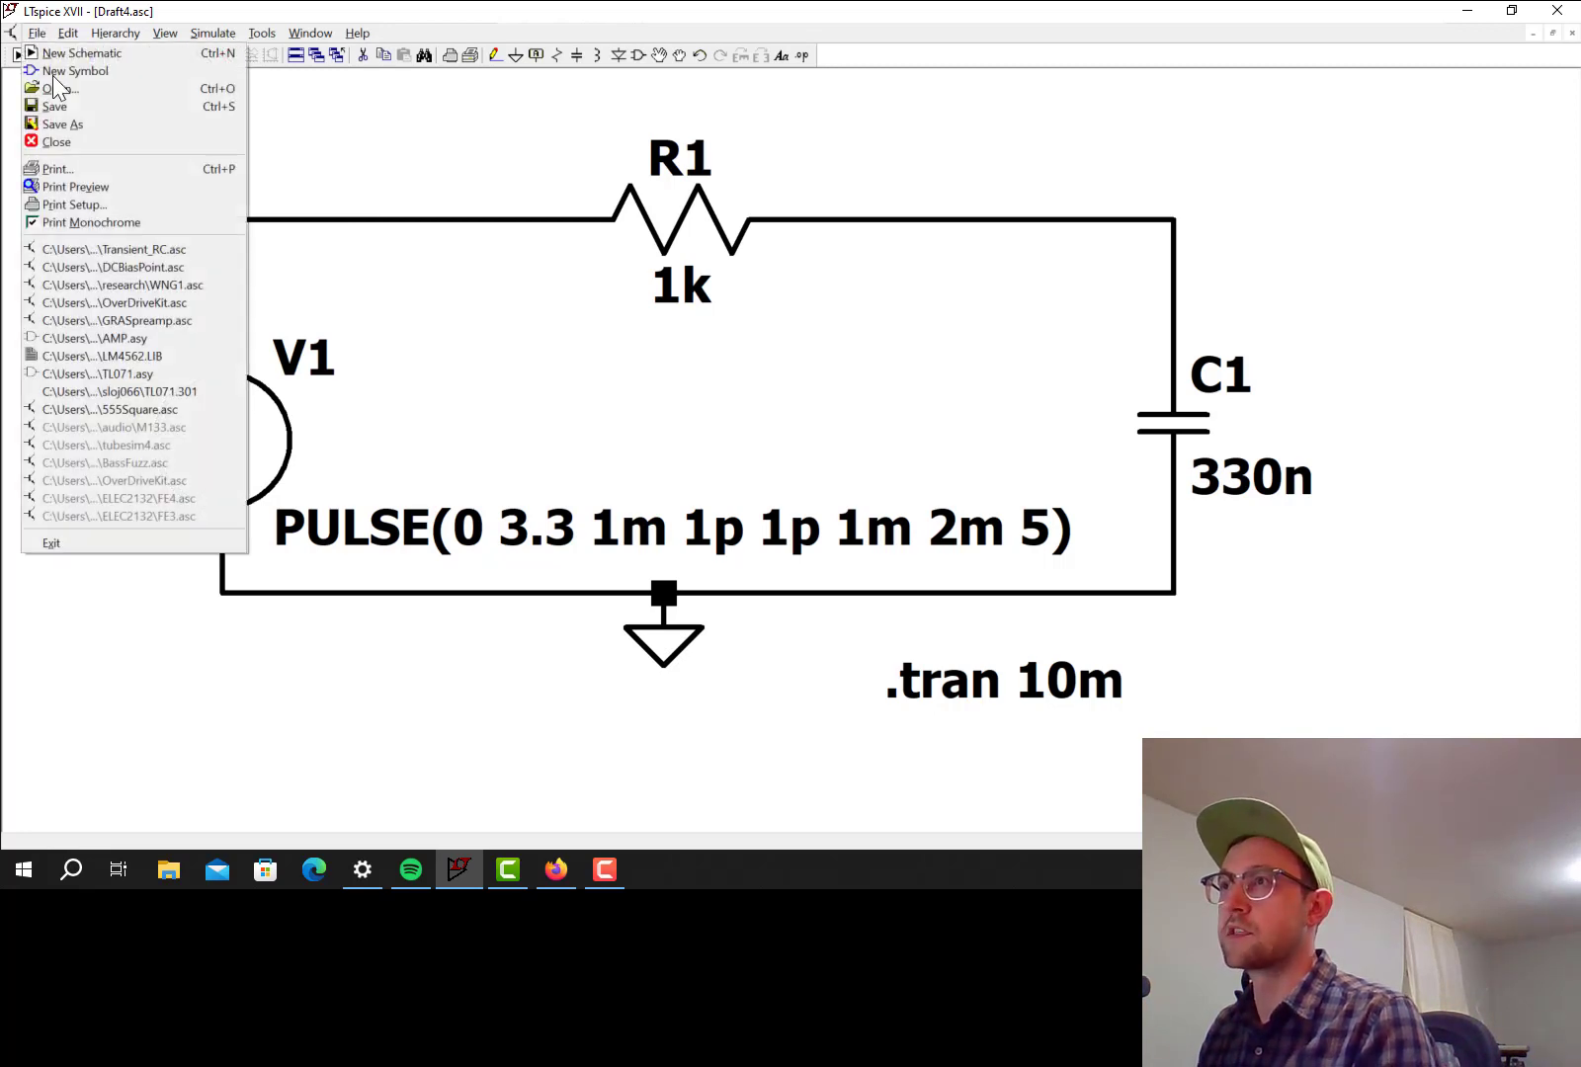
{"action": "left_click", "coordinate": [59, 124]}
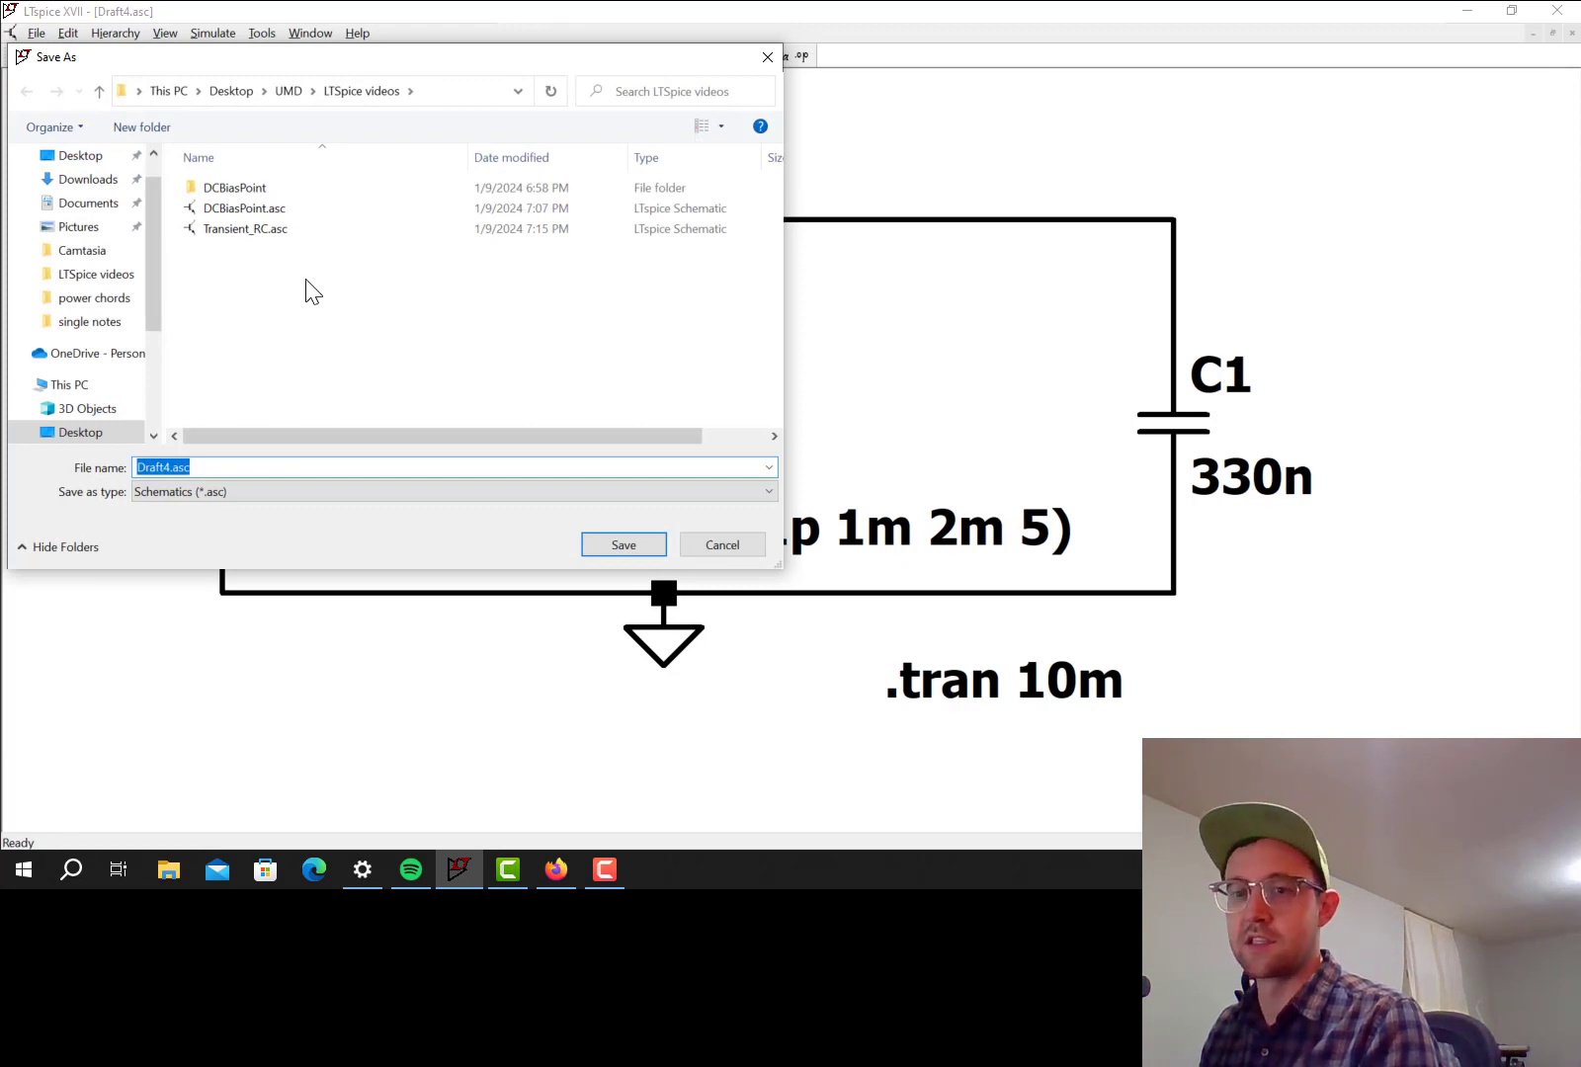
{"action": "left_click", "coordinate": [244, 235]}
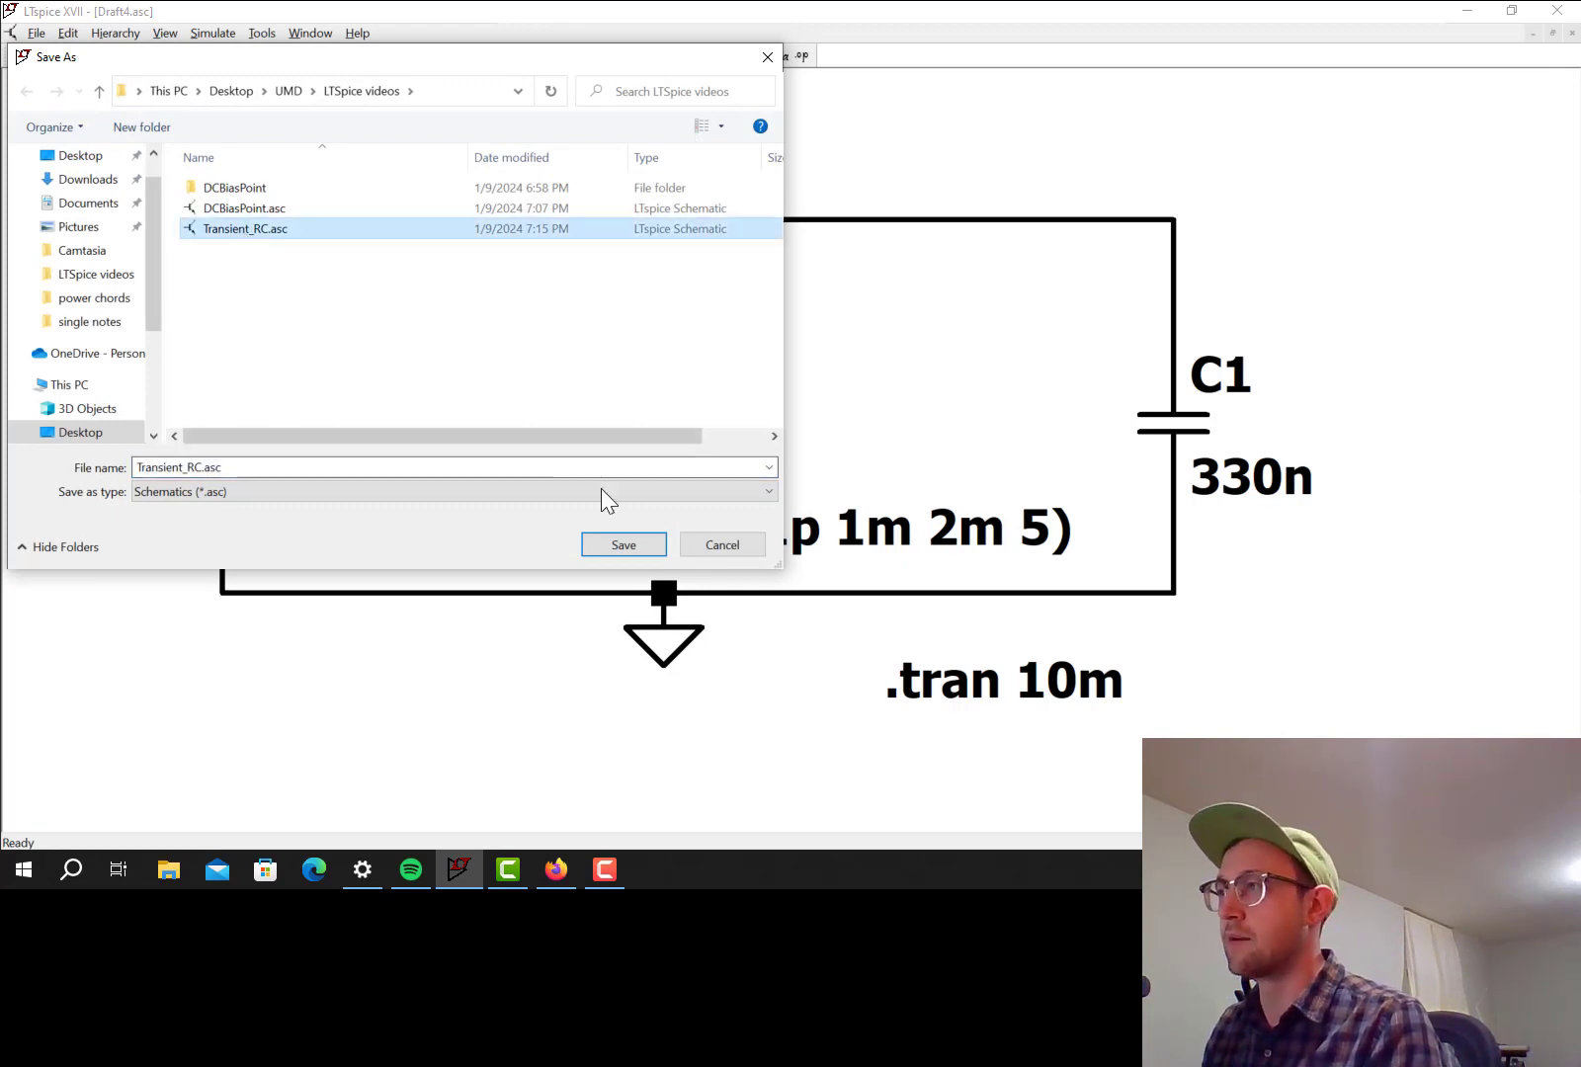
{"action": "left_click", "coordinate": [599, 545]}
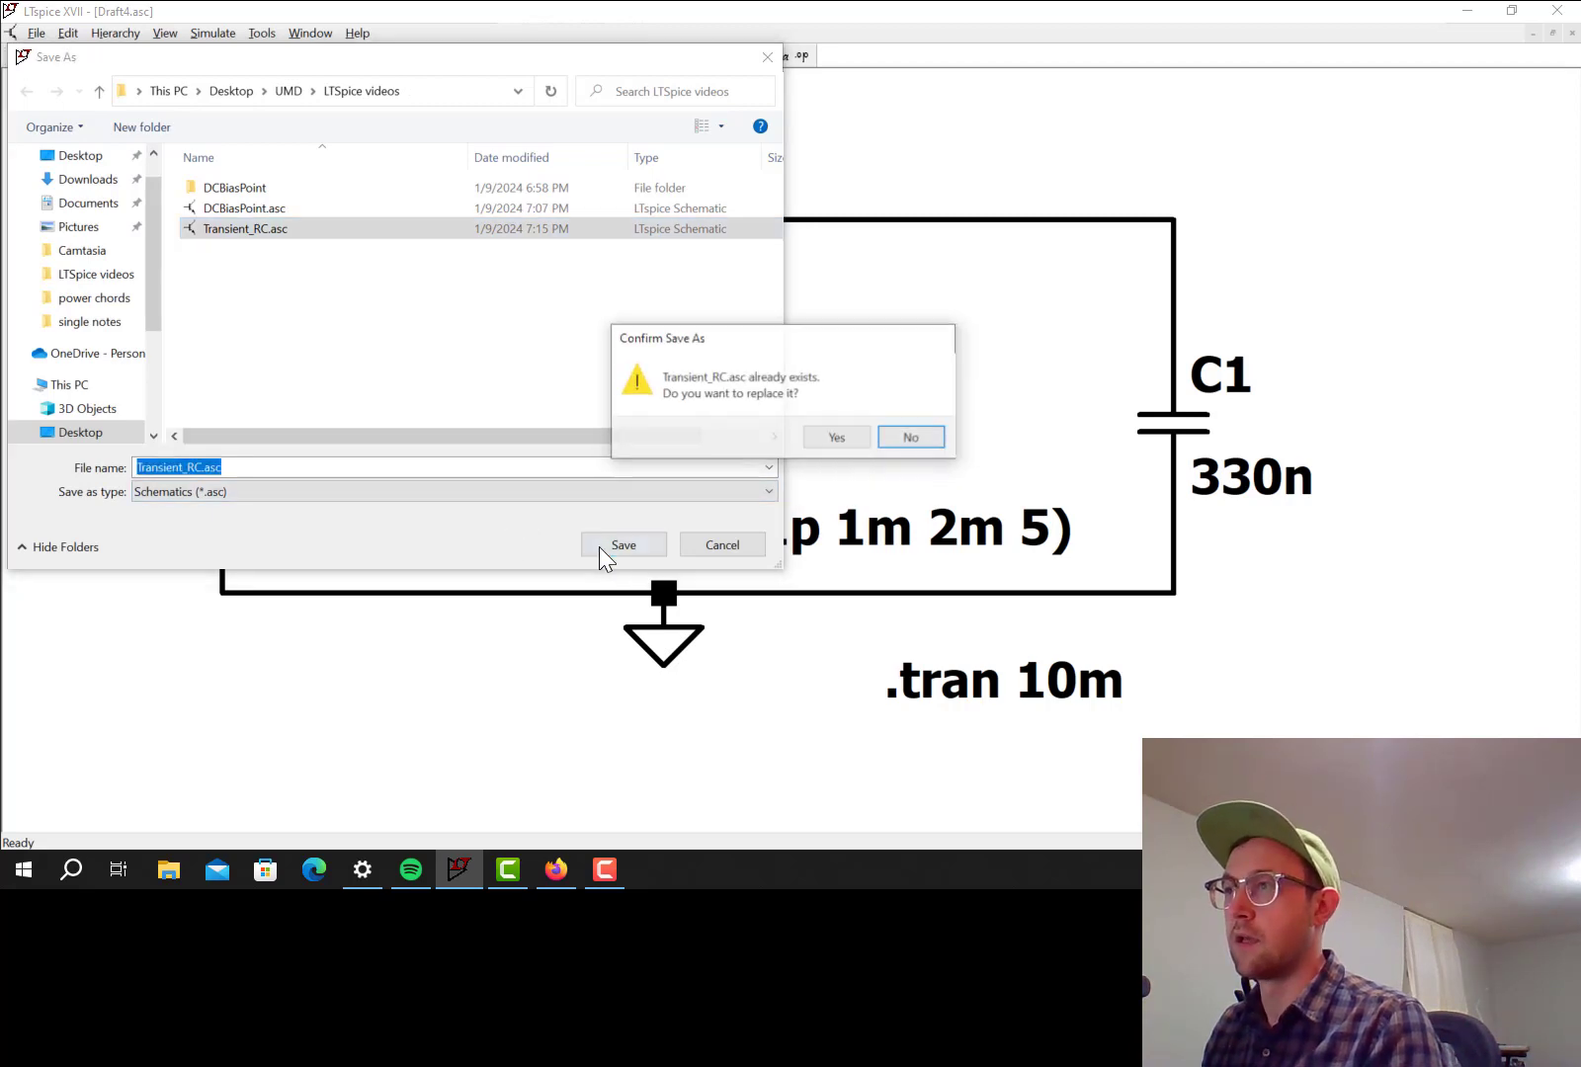
{"action": "left_click", "coordinate": [837, 436]}
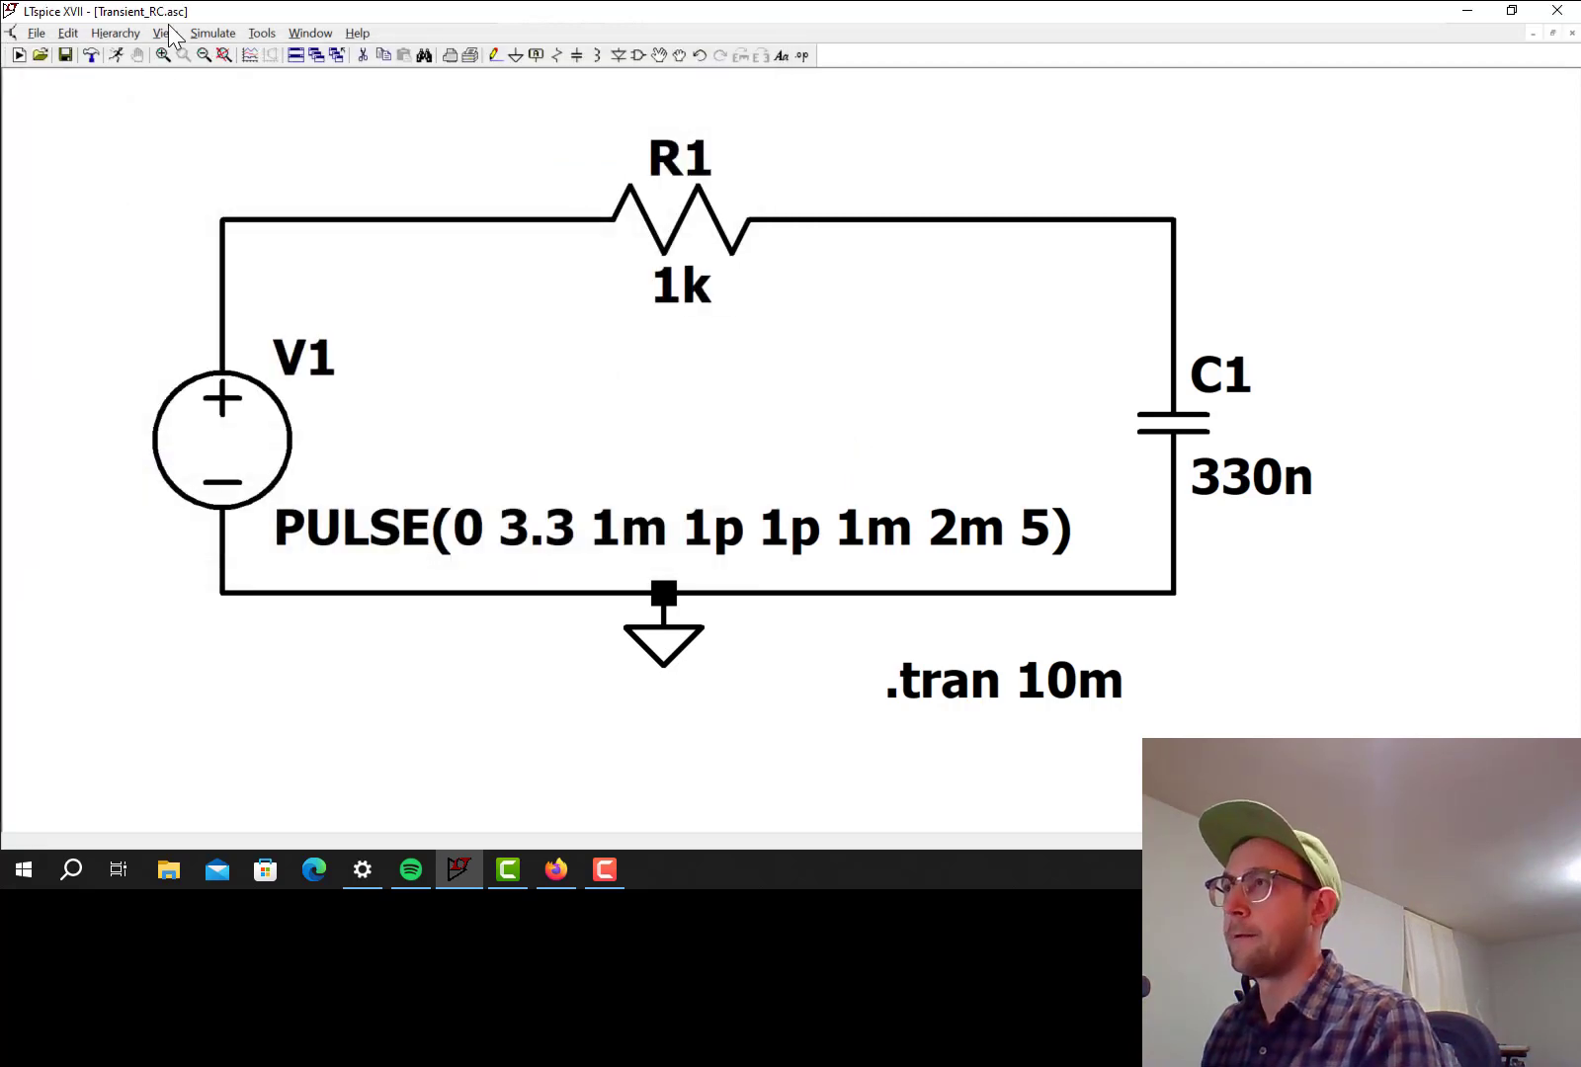
- Run the transient simulation, fit the view, and plot V(n001) as 0–3.3 V square pulses over 10 ms
{"action": "left_click", "coordinate": [212, 32]}
{"action": "left_click", "coordinate": [219, 54]}
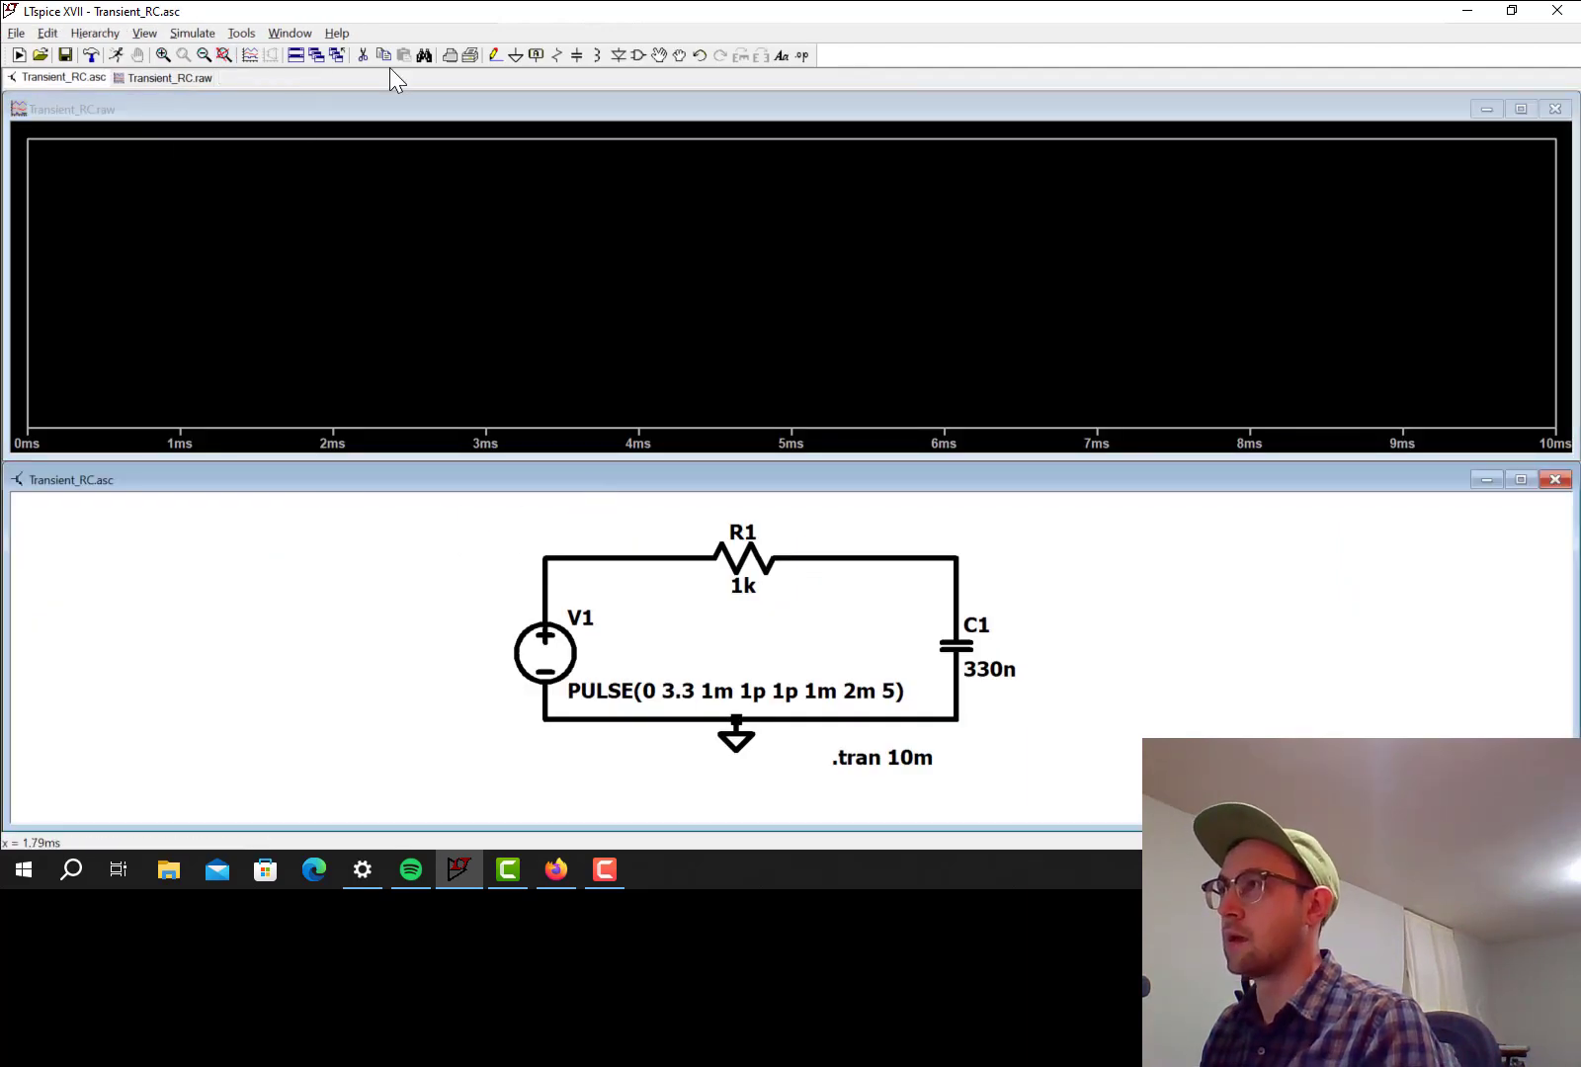
{"action": "left_click", "coordinate": [224, 55]}
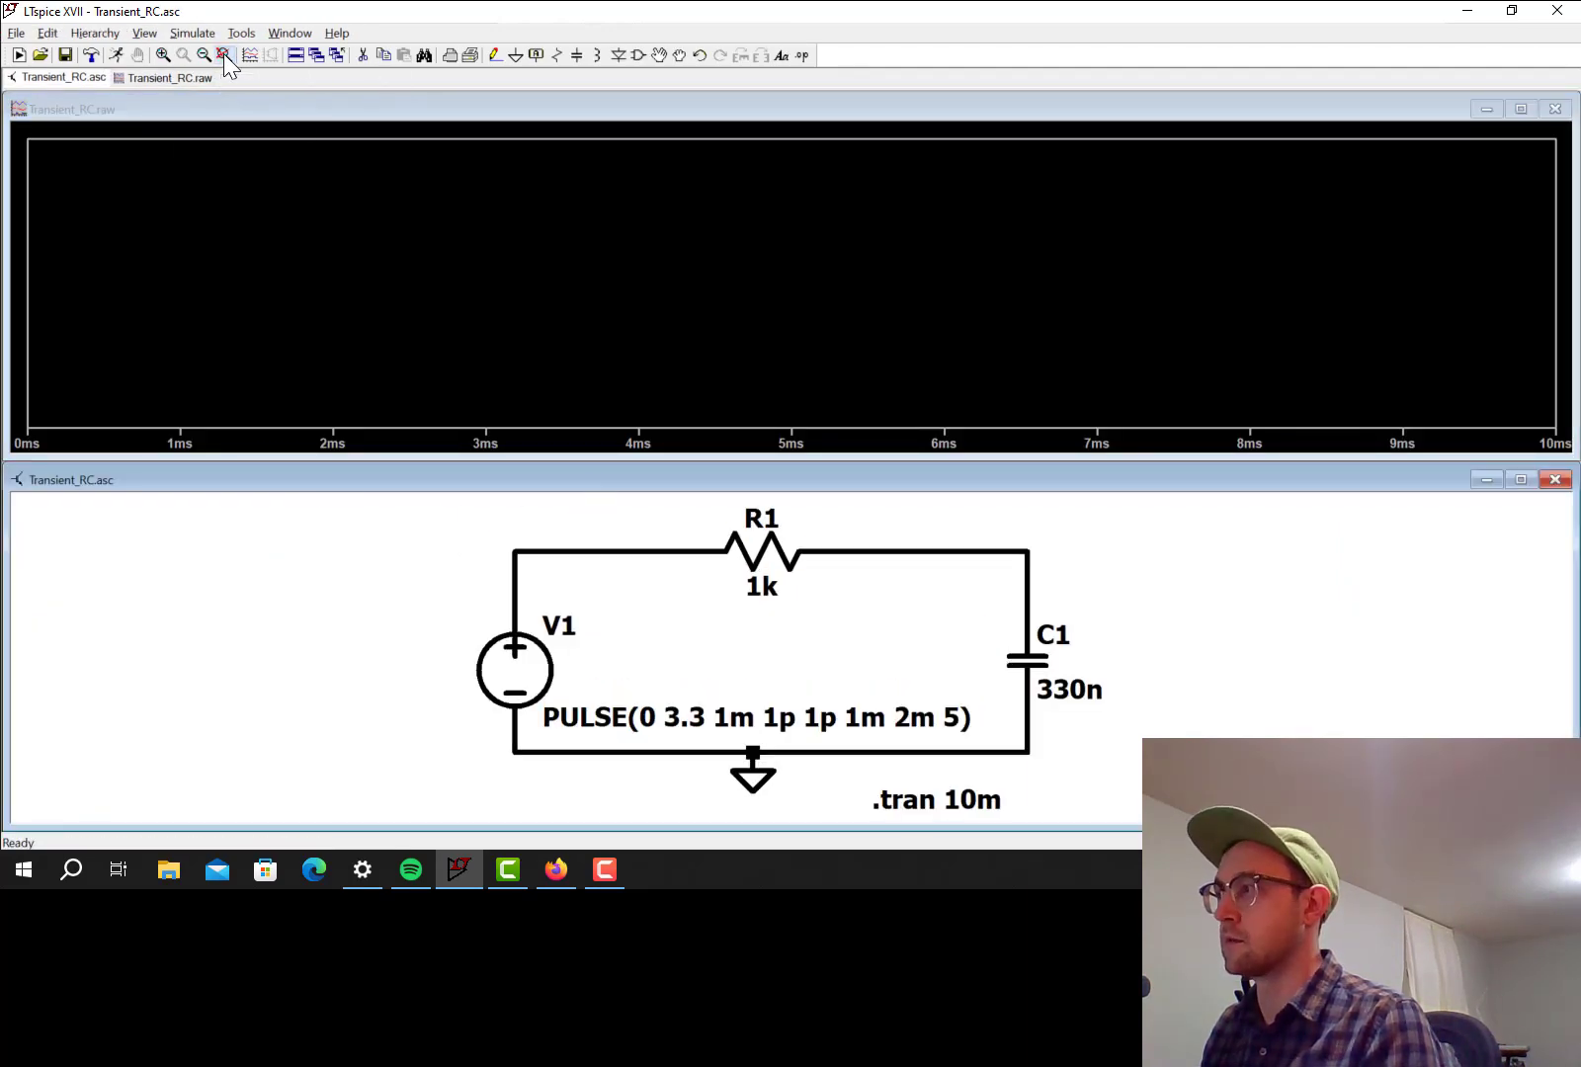
{"action": "left_click", "coordinate": [525, 545]}
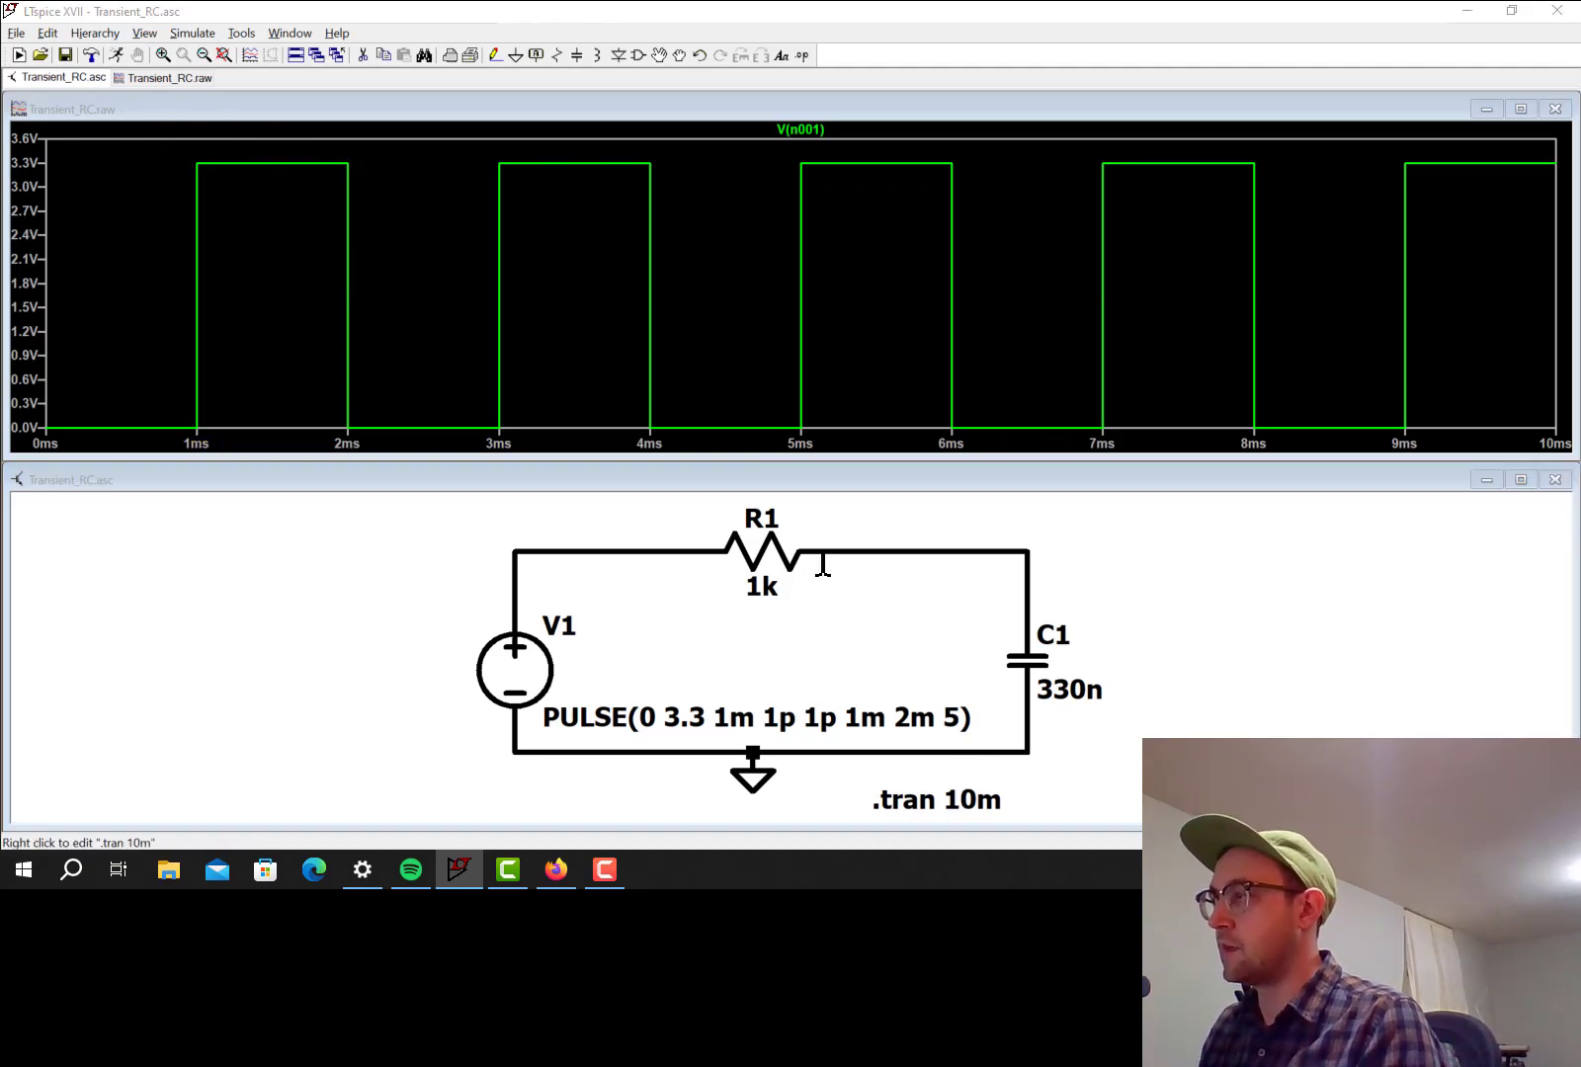
- Change the .tran stop time to 20m and rerun the simulation
{"action": "key", "text": "shift+Right"}
{"action": "type", "text": "2"}
{"action": "key", "text": "Return"}
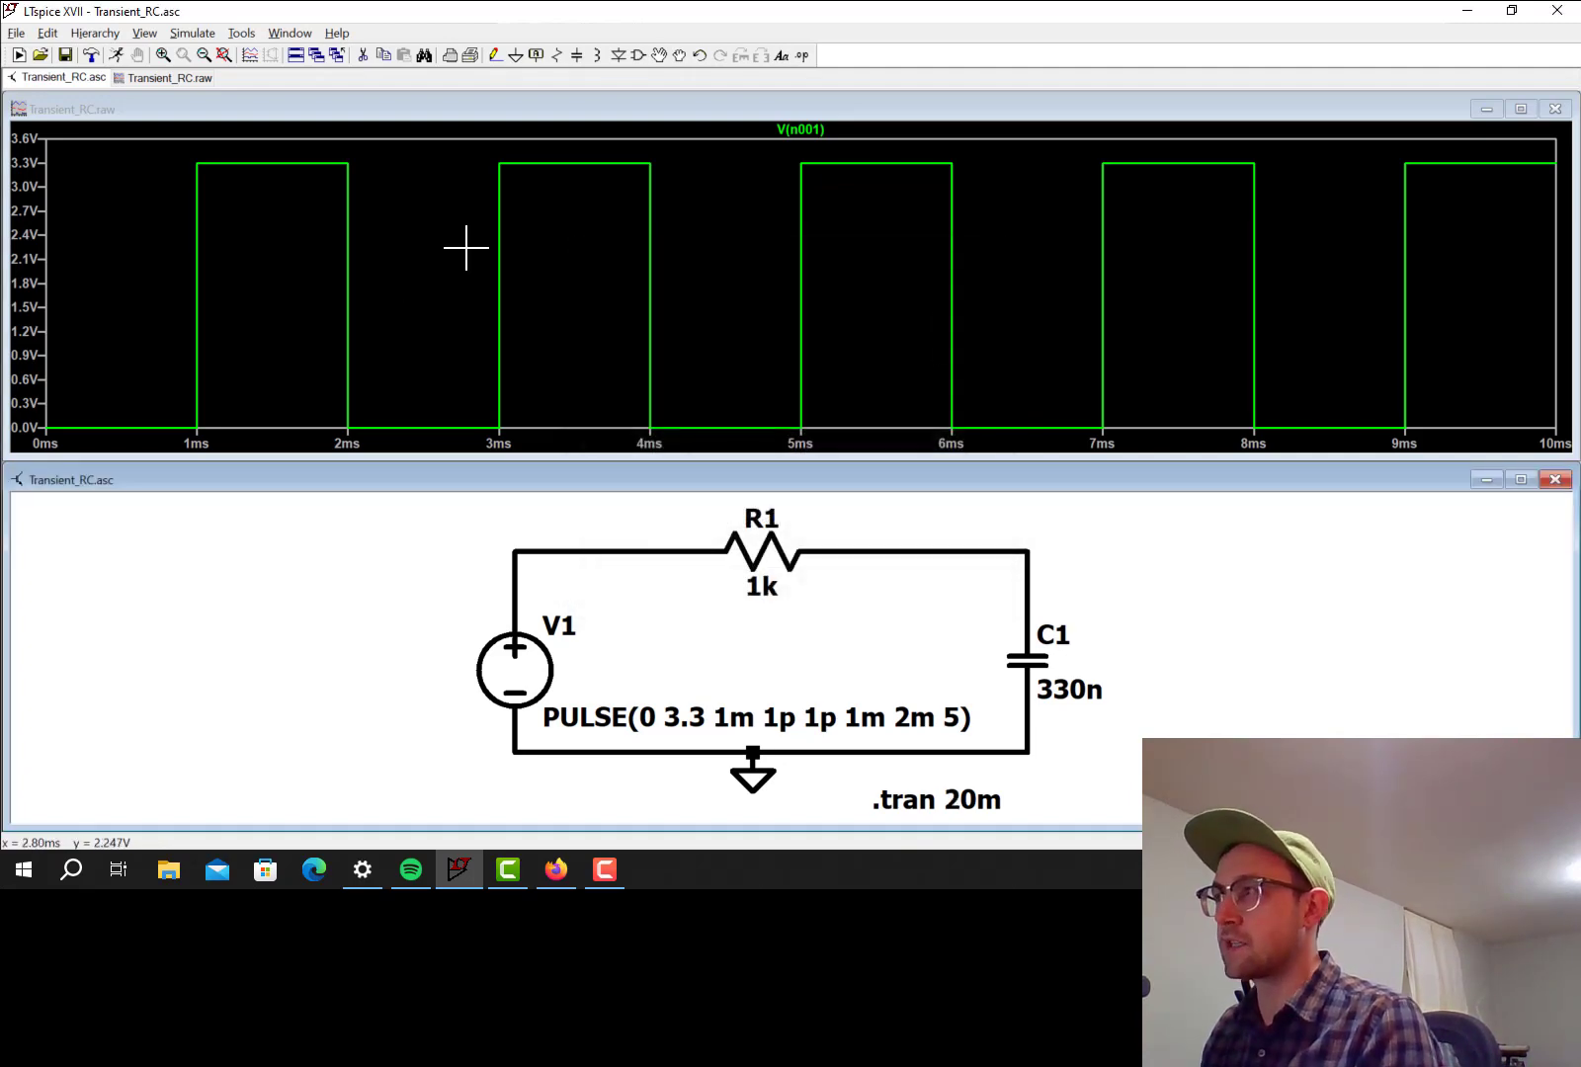
{"action": "left_click", "coordinate": [118, 55]}
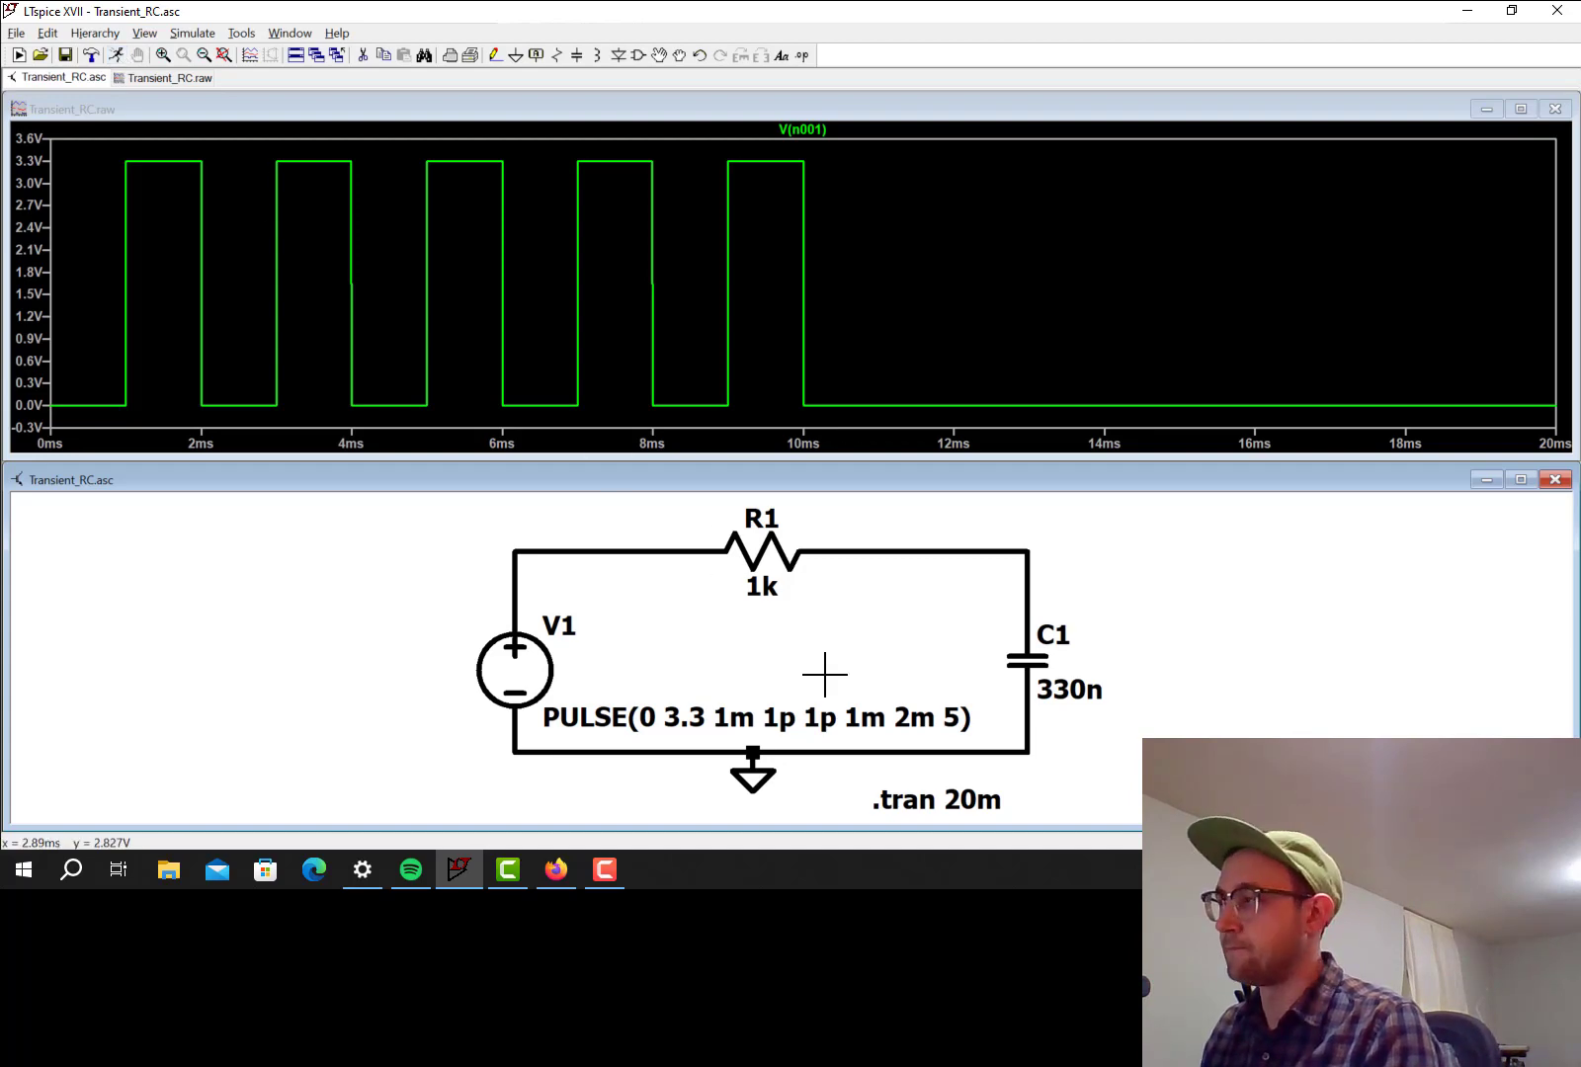
- Set the .tran stop time back to 10m and resimulate
{"action": "right_click", "coordinate": [937, 802]}
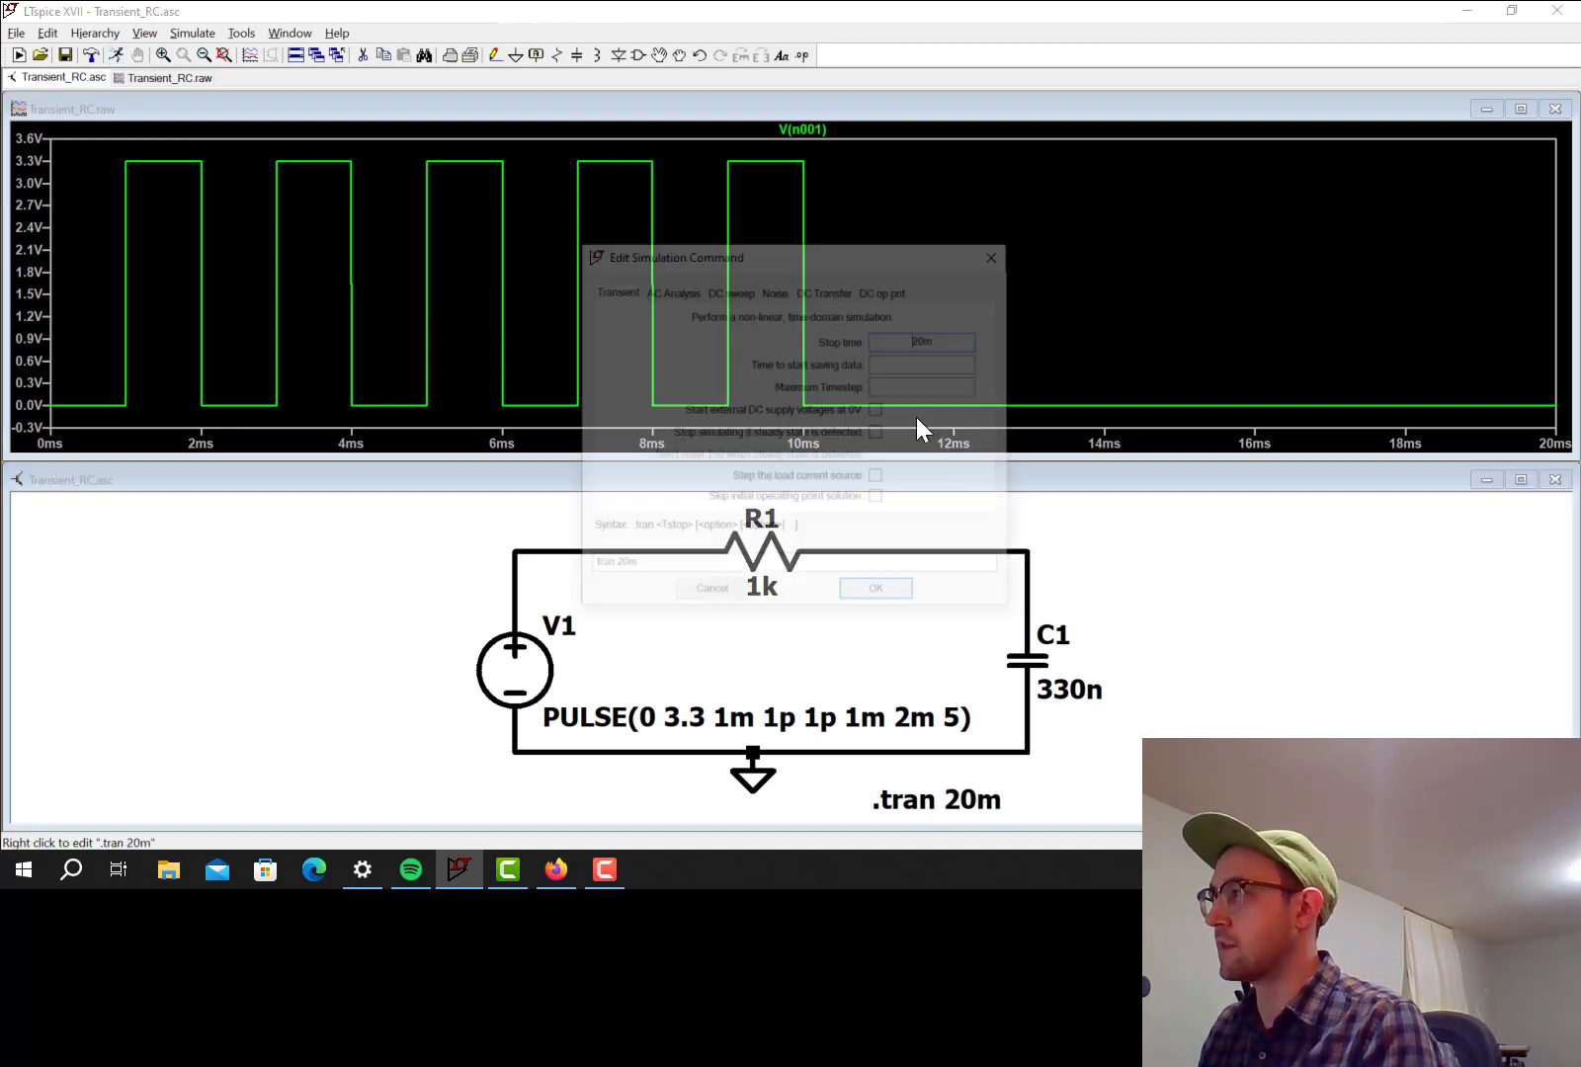
{"action": "left_click_drag", "start_coordinate": [924, 337], "coordinate": [913, 336]}
{"action": "type", "text": "1"}
{"action": "key", "text": "Return"}
{"action": "left_click", "coordinate": [123, 55]}
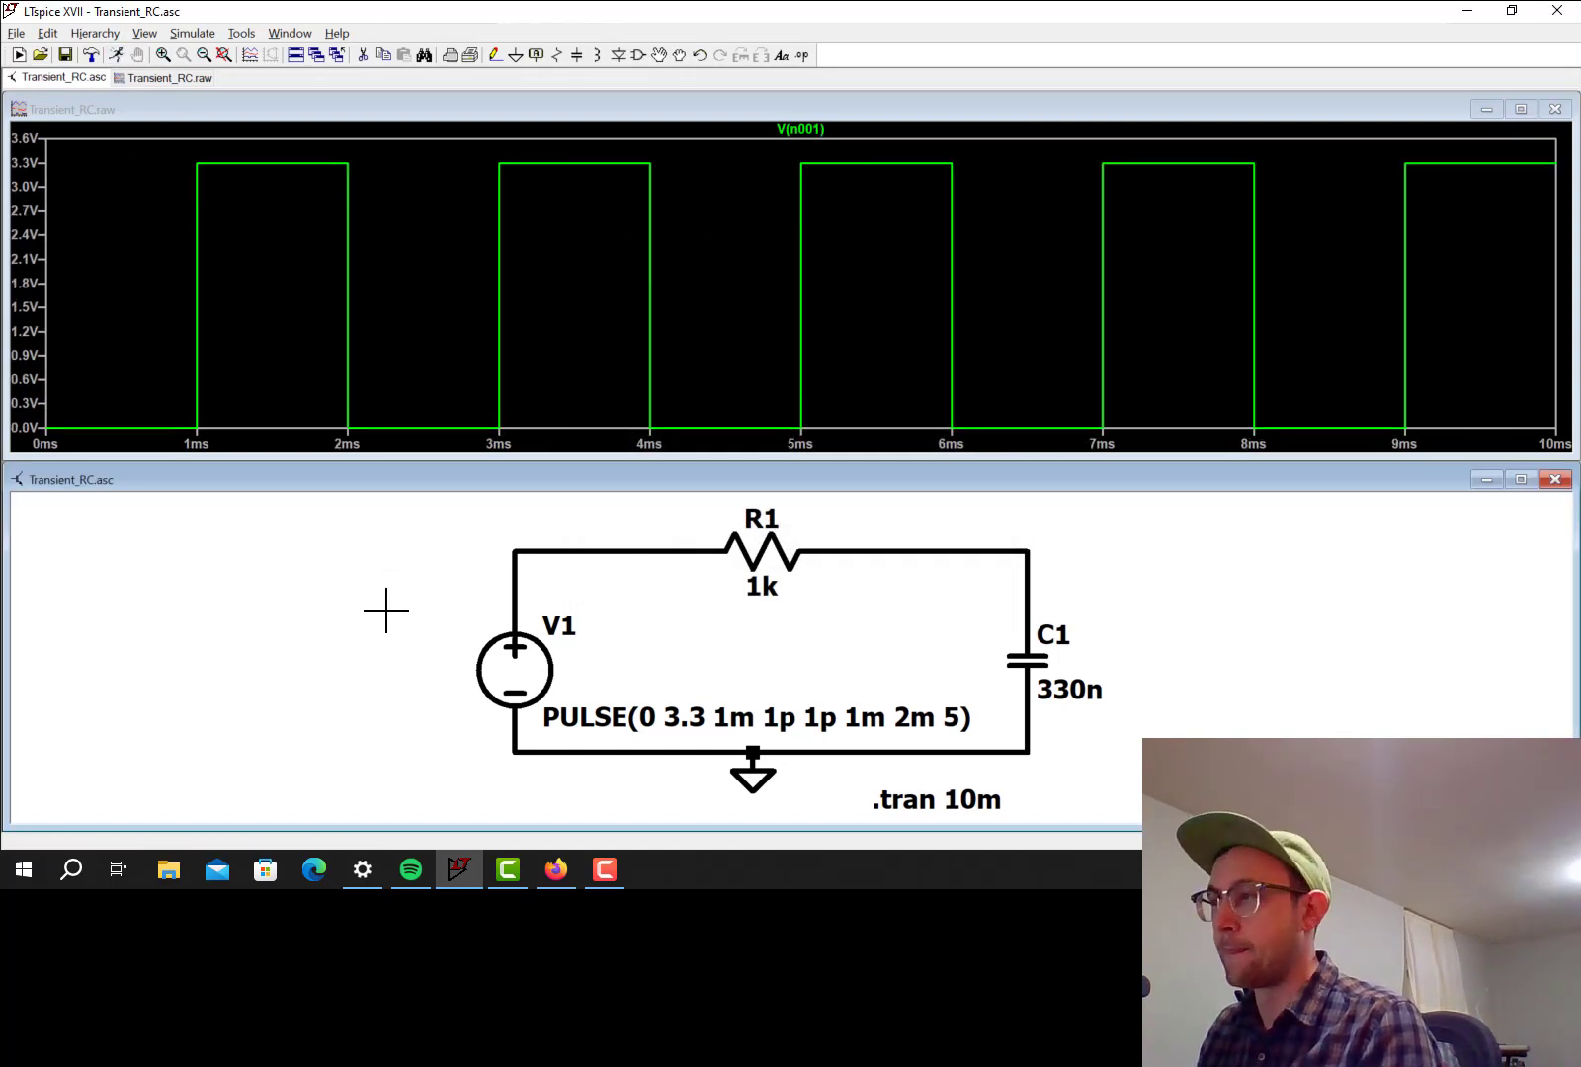
- Give V1 a 2m pulse delay and rerun the simulation
{"action": "right_click", "coordinate": [535, 660]}
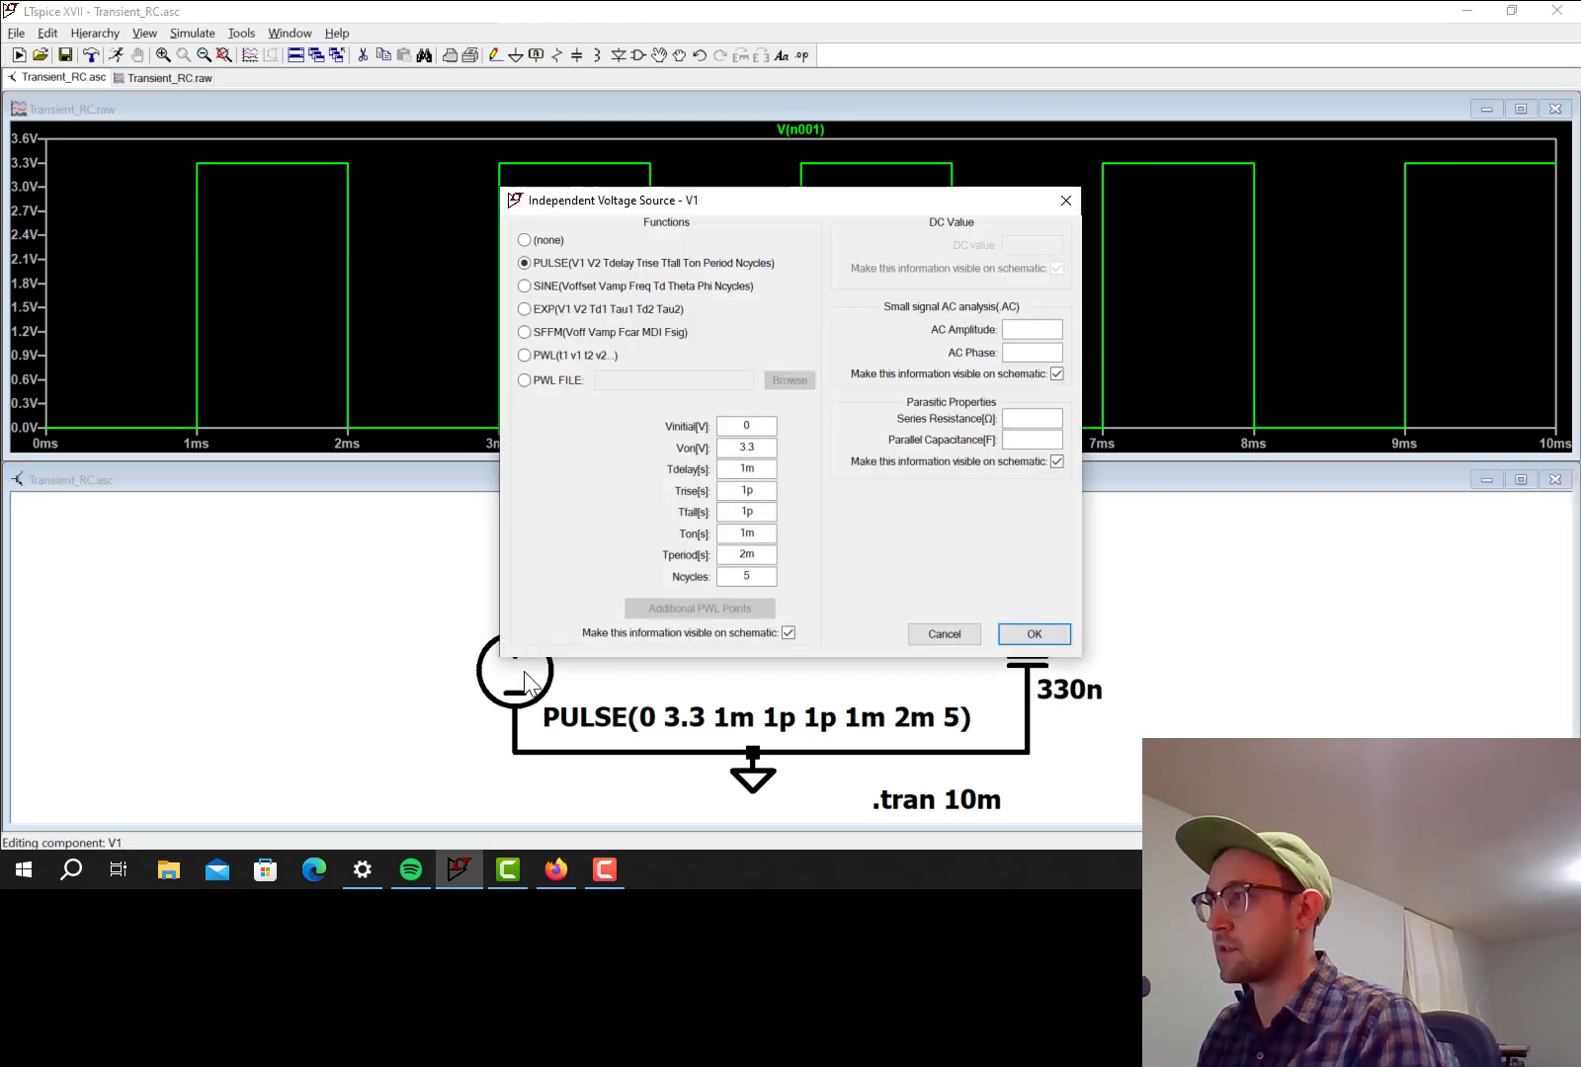
{"action": "left_click", "coordinate": [749, 467]}
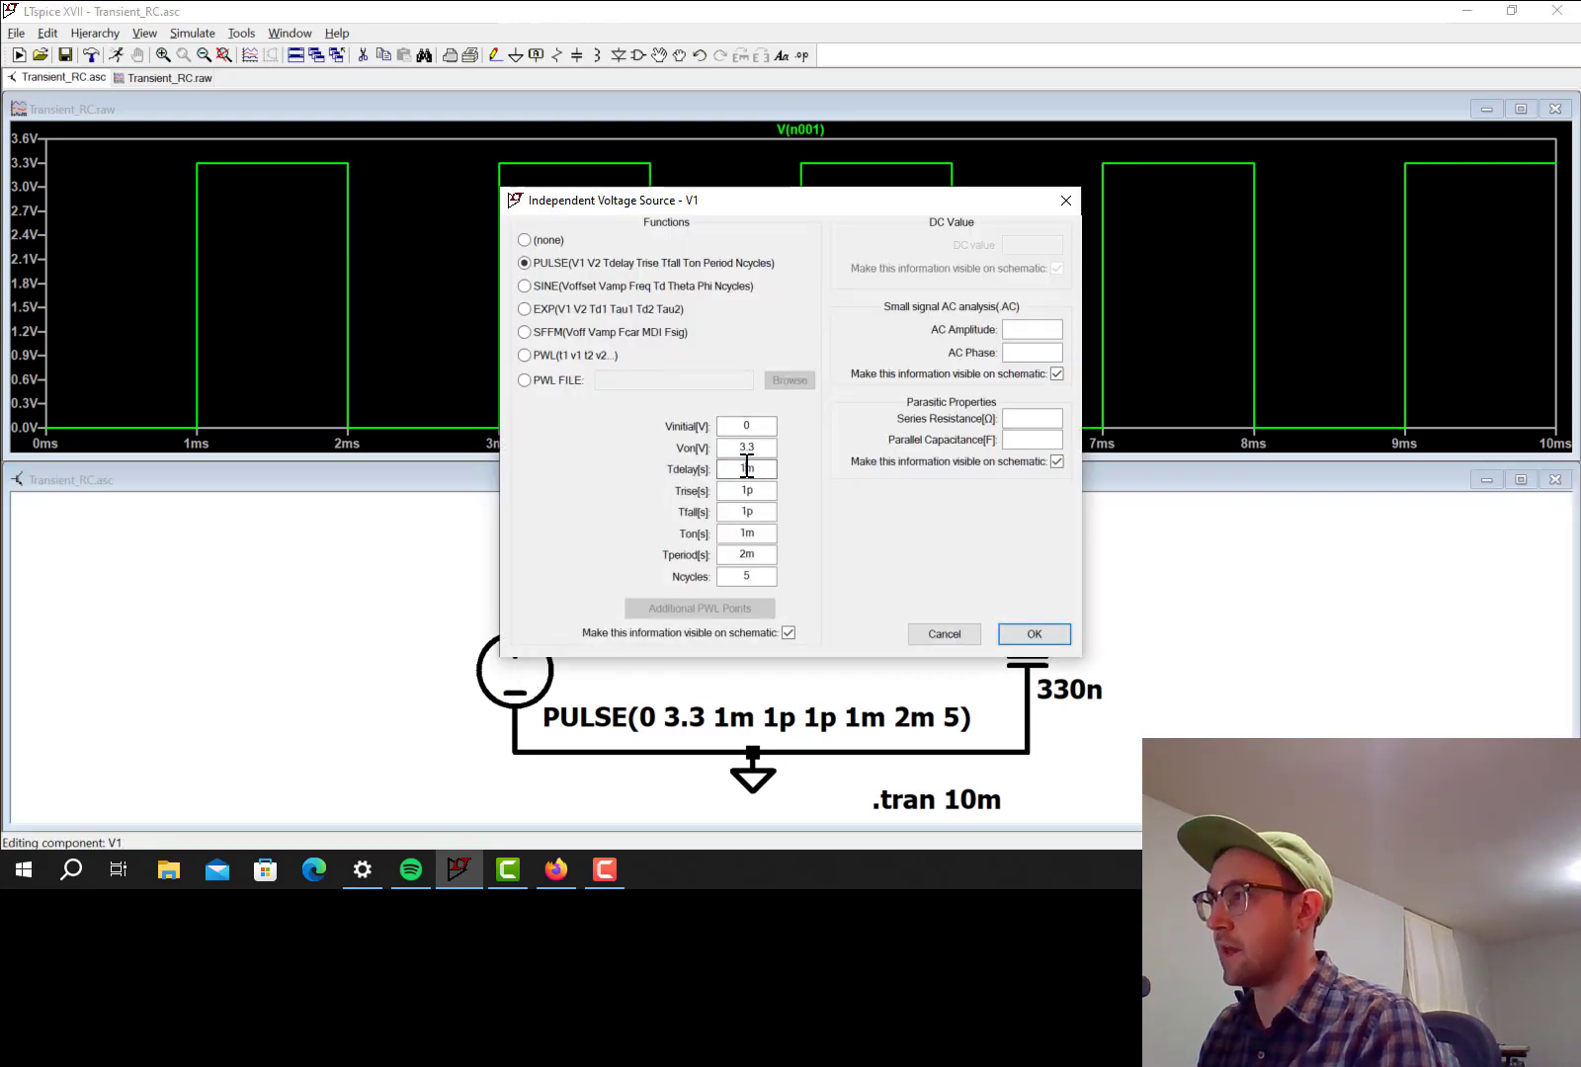
{"action": "left_click", "coordinate": [1034, 633]}
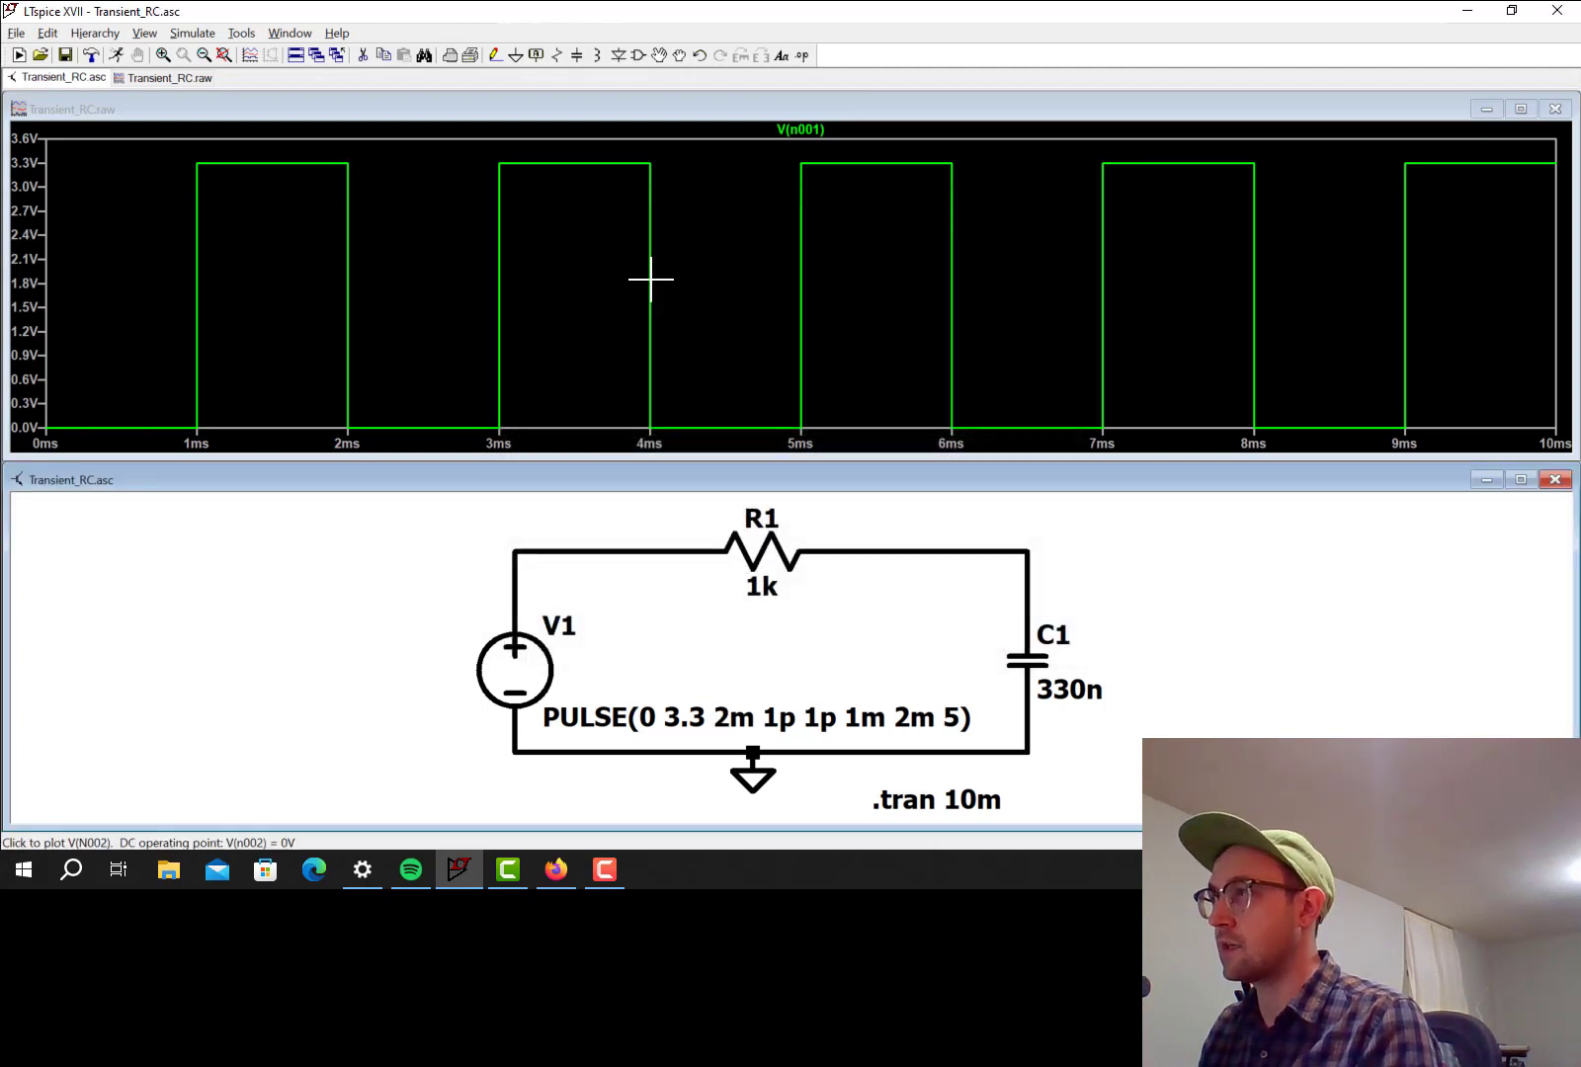
{"action": "left_click", "coordinate": [117, 56]}
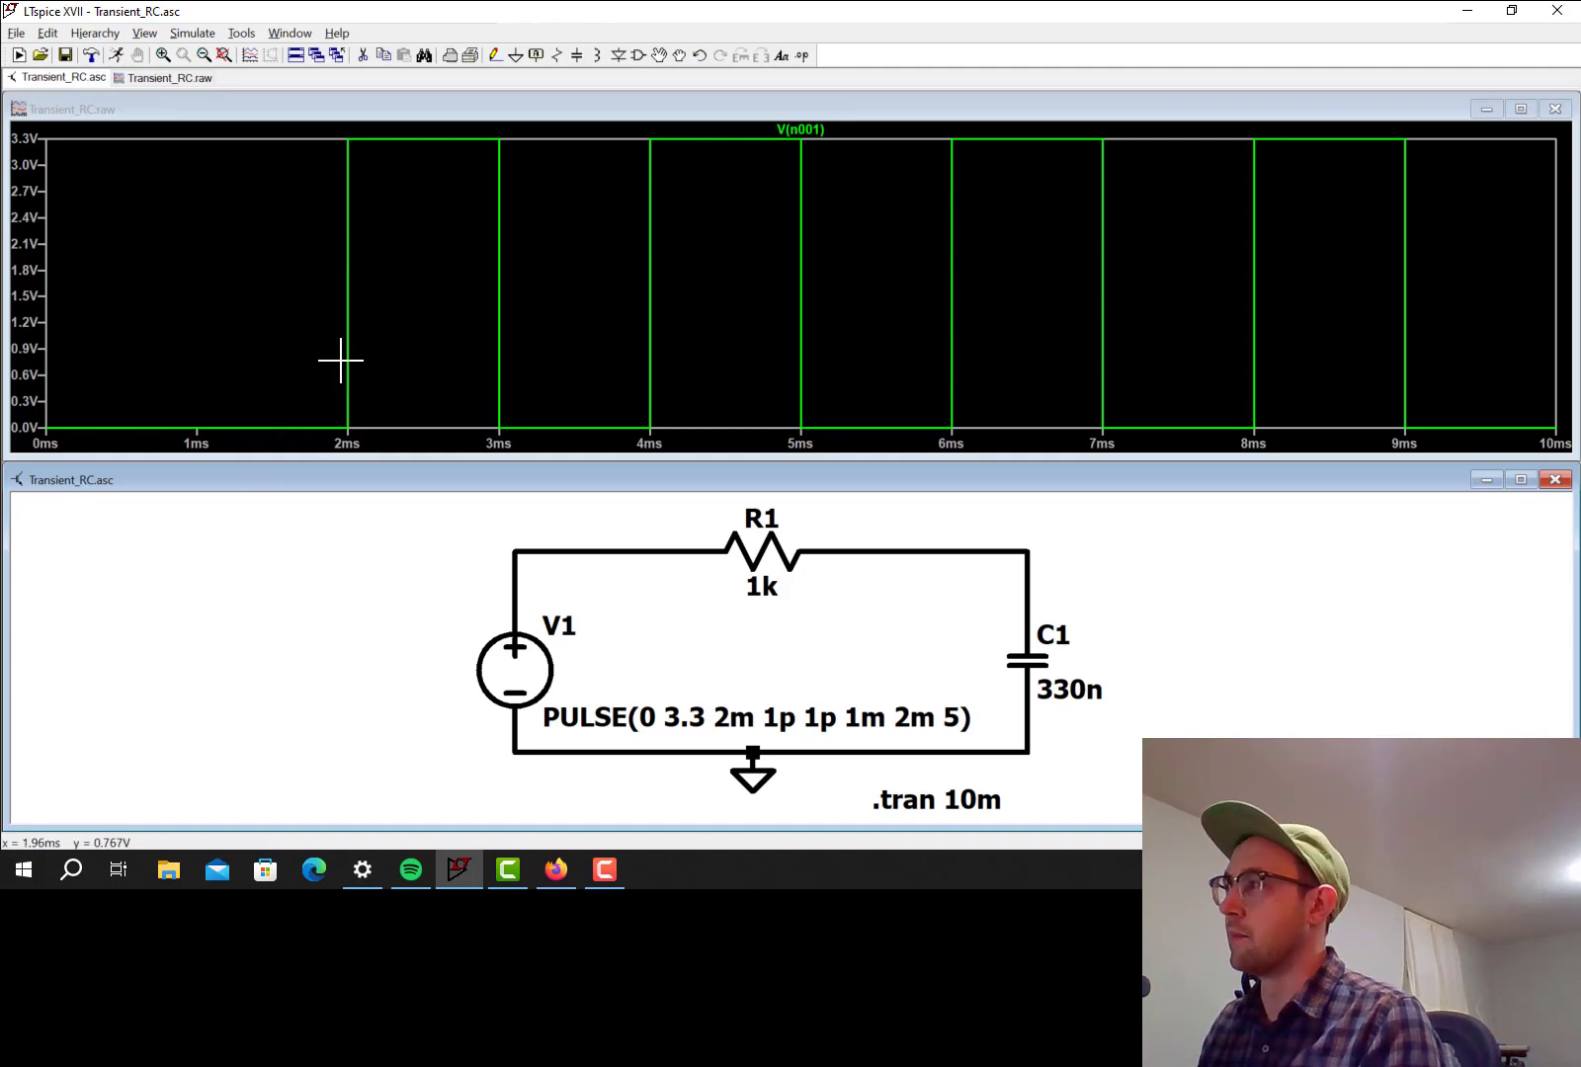
- Restore V1's pulse delay to 1m and resimulate
{"action": "right_click", "coordinate": [545, 660]}
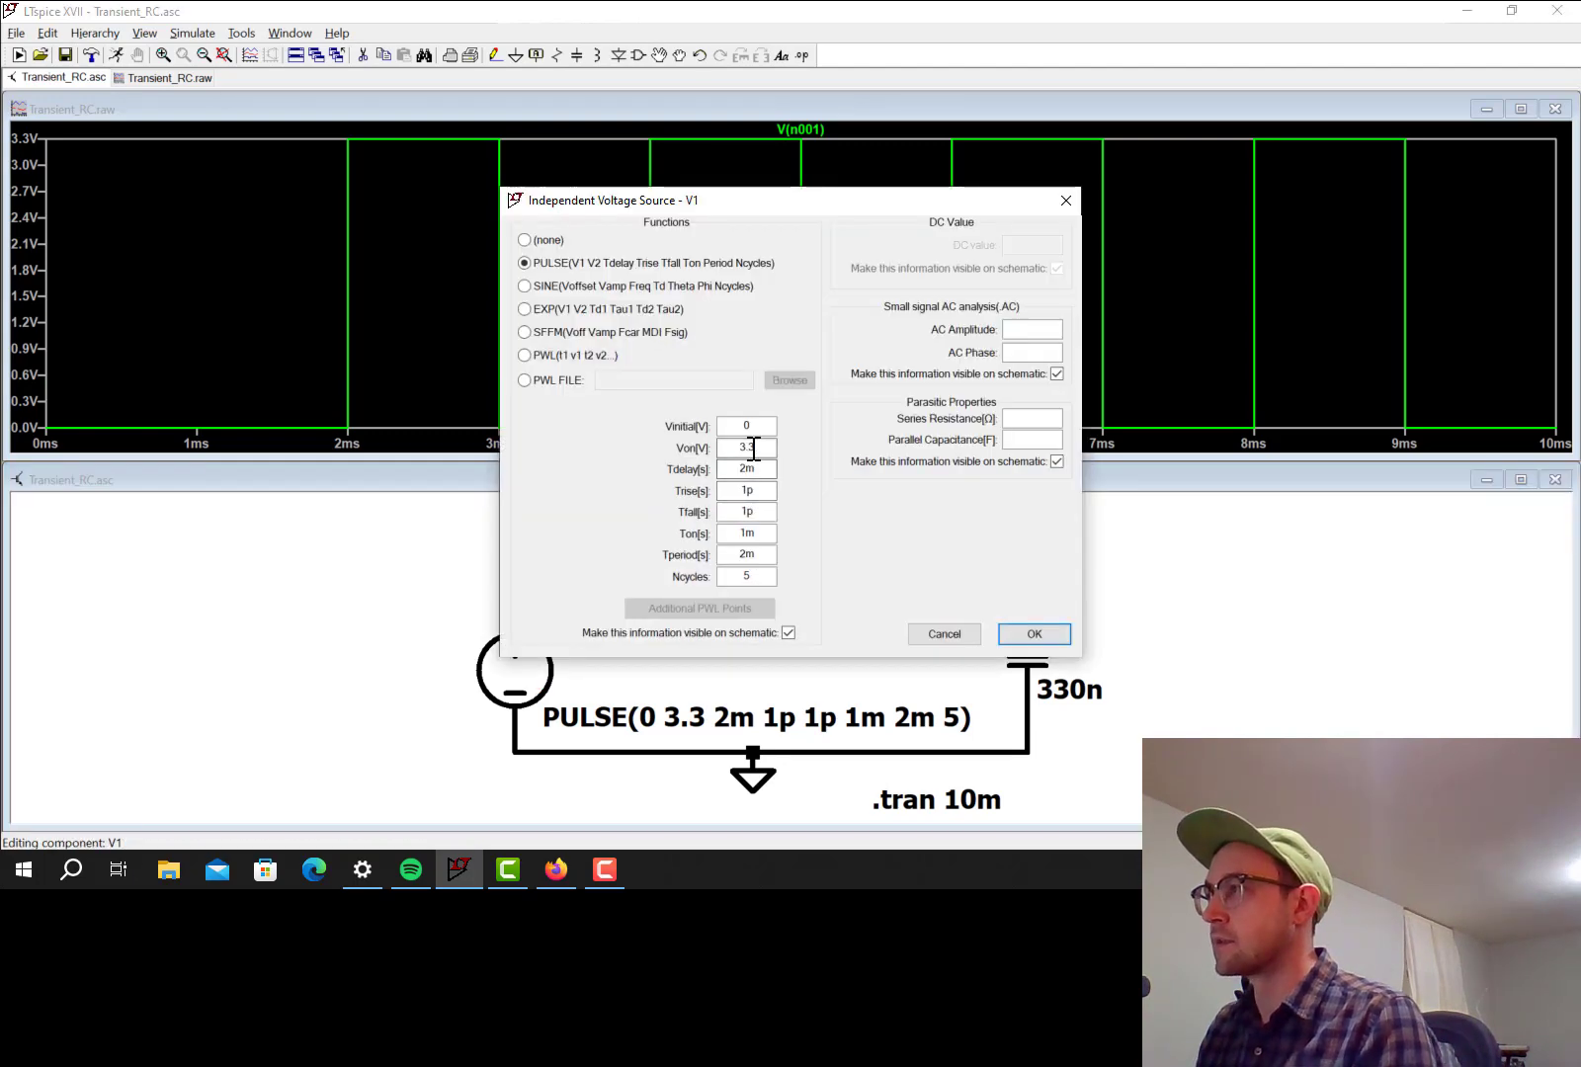
{"action": "double_click", "coordinate": [743, 469]}
{"action": "type", "text": "1m"}
{"action": "left_click", "coordinate": [1032, 634]}
{"action": "left_click", "coordinate": [116, 54]}
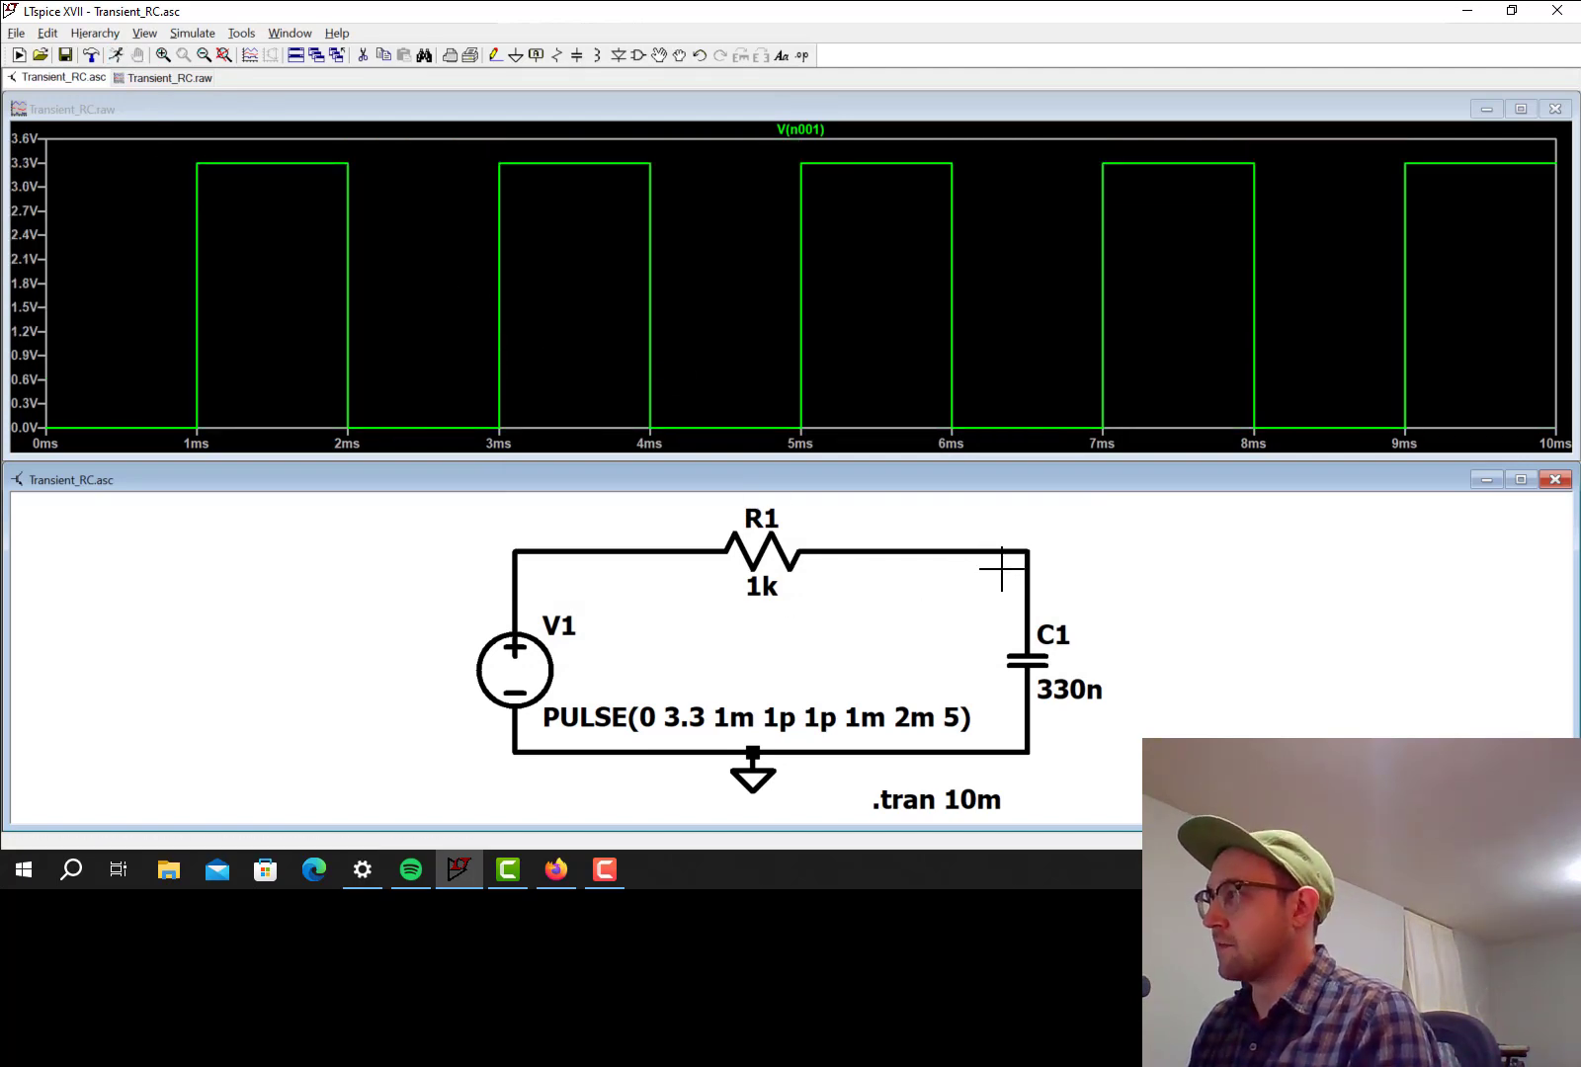
- Probe the capacitor's top node to plot V(n002) charging and discharging with each pulse
{"action": "left_click", "coordinate": [1024, 545]}
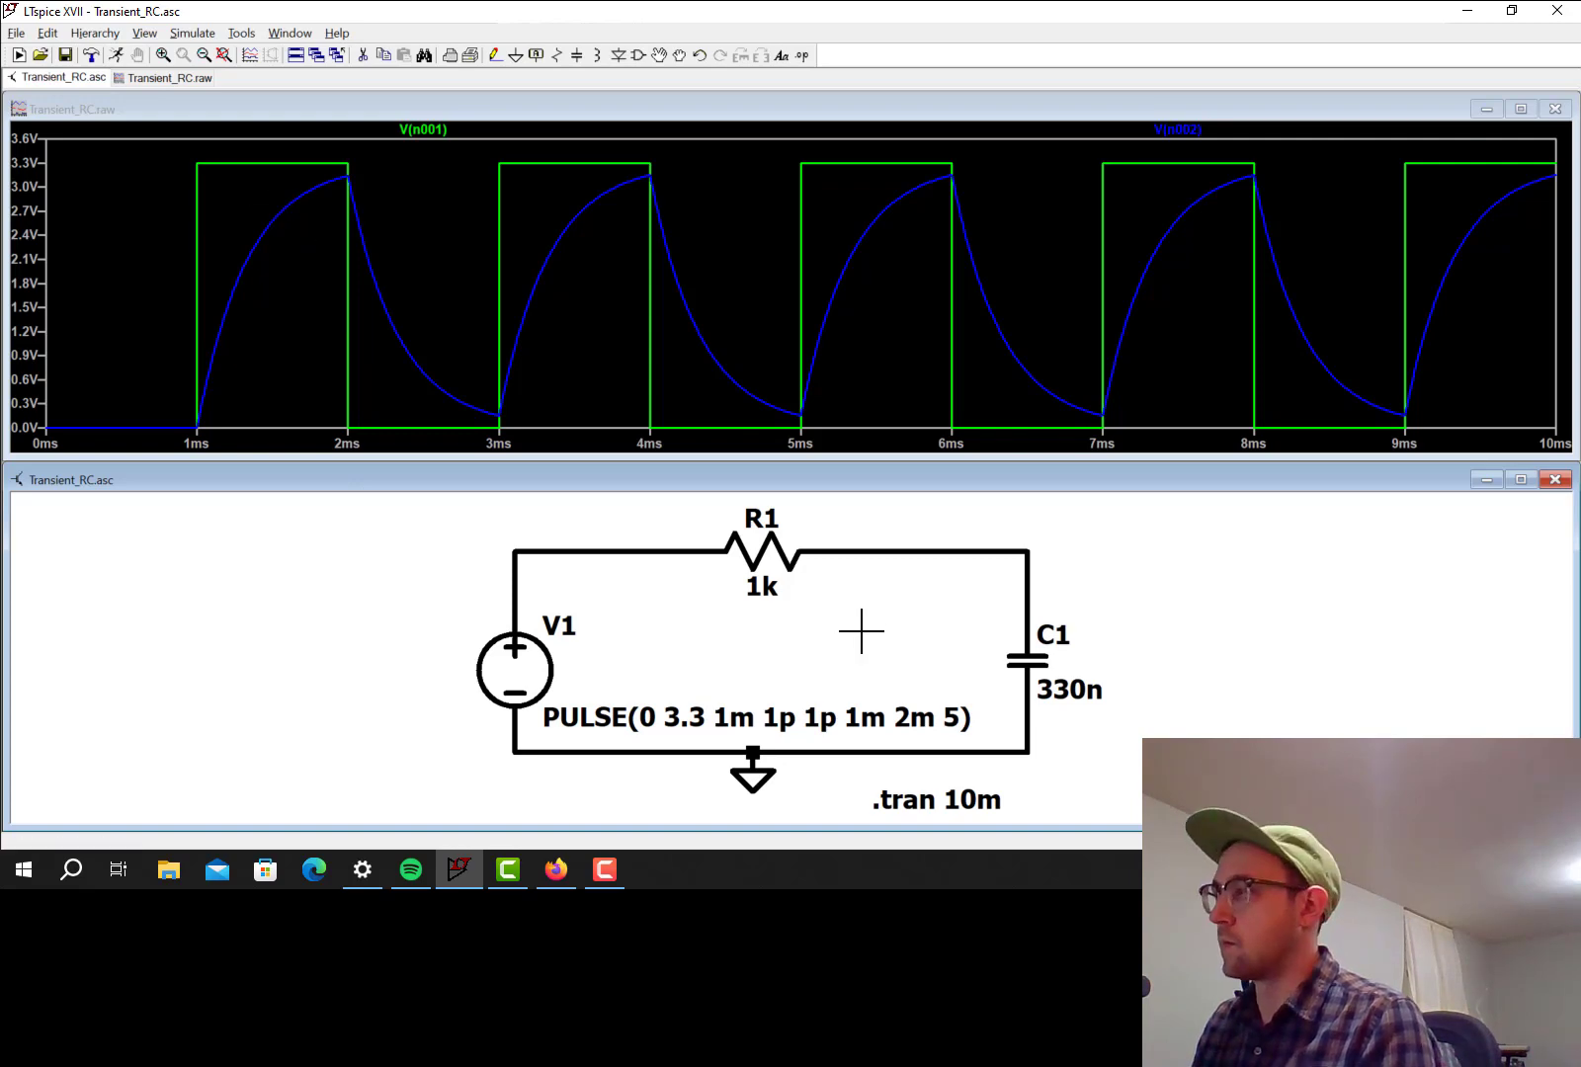
- Change C1 to 100n and resimulate
{"action": "right_click", "coordinate": [1042, 650]}
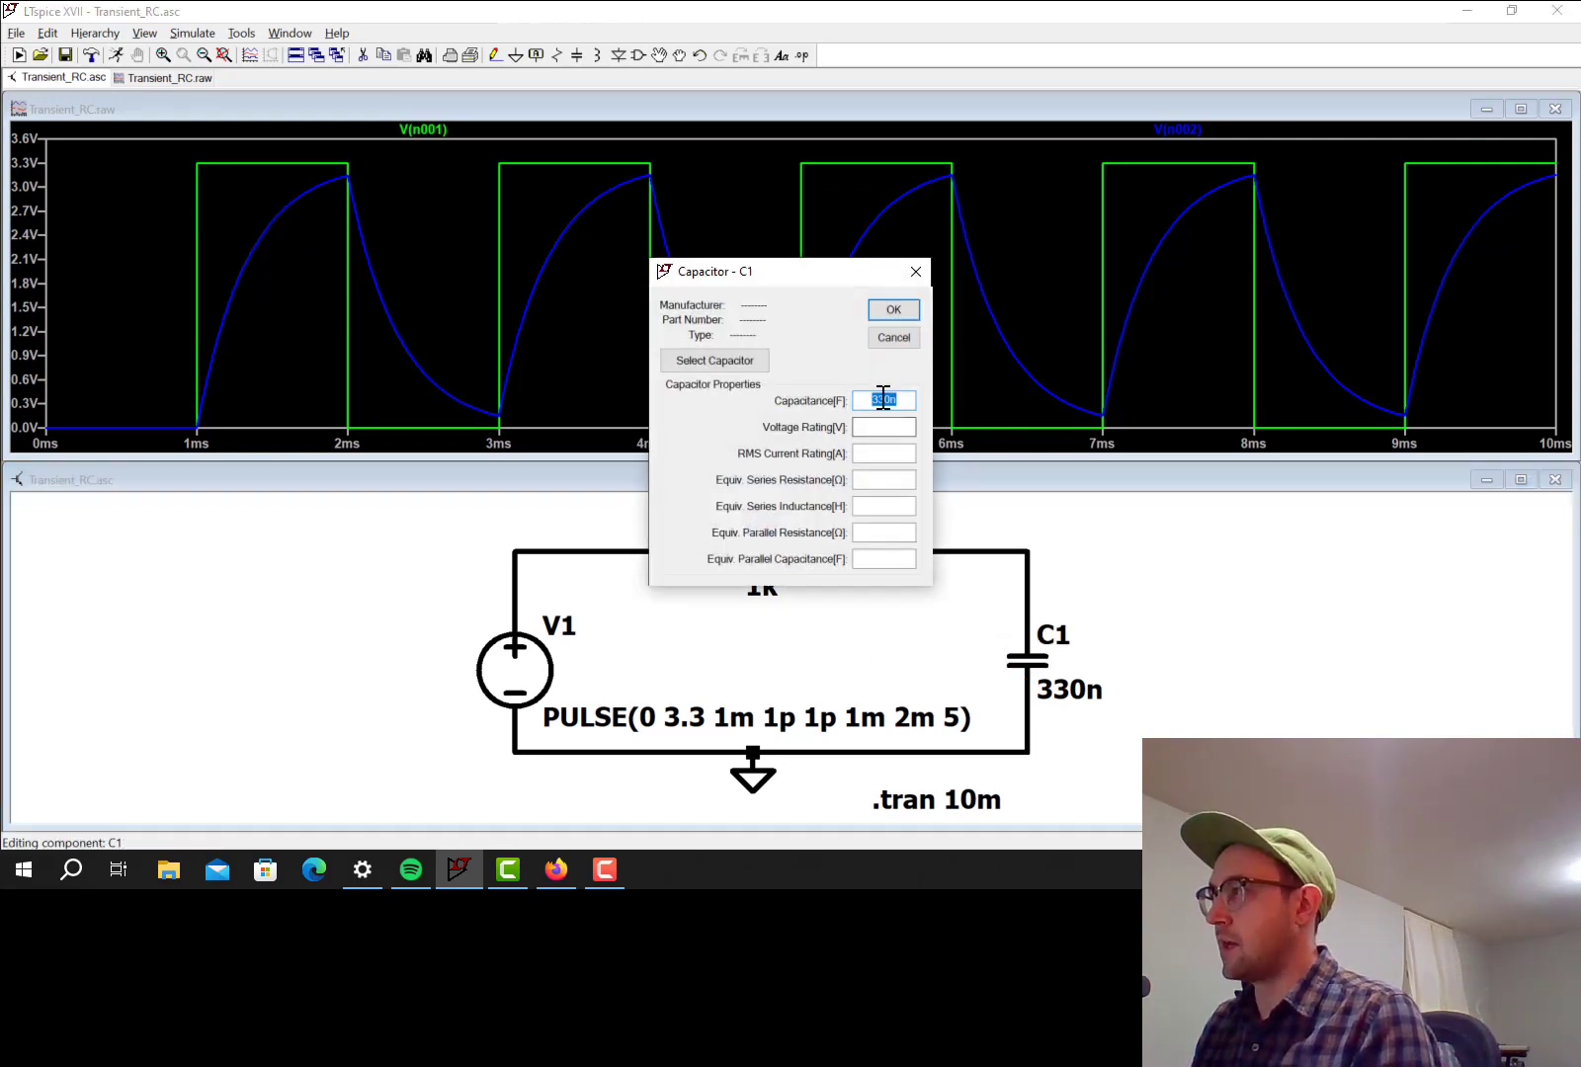
{"action": "left_click_drag", "start_coordinate": [887, 400], "coordinate": [876, 400]}
{"action": "type", "text": "10"}
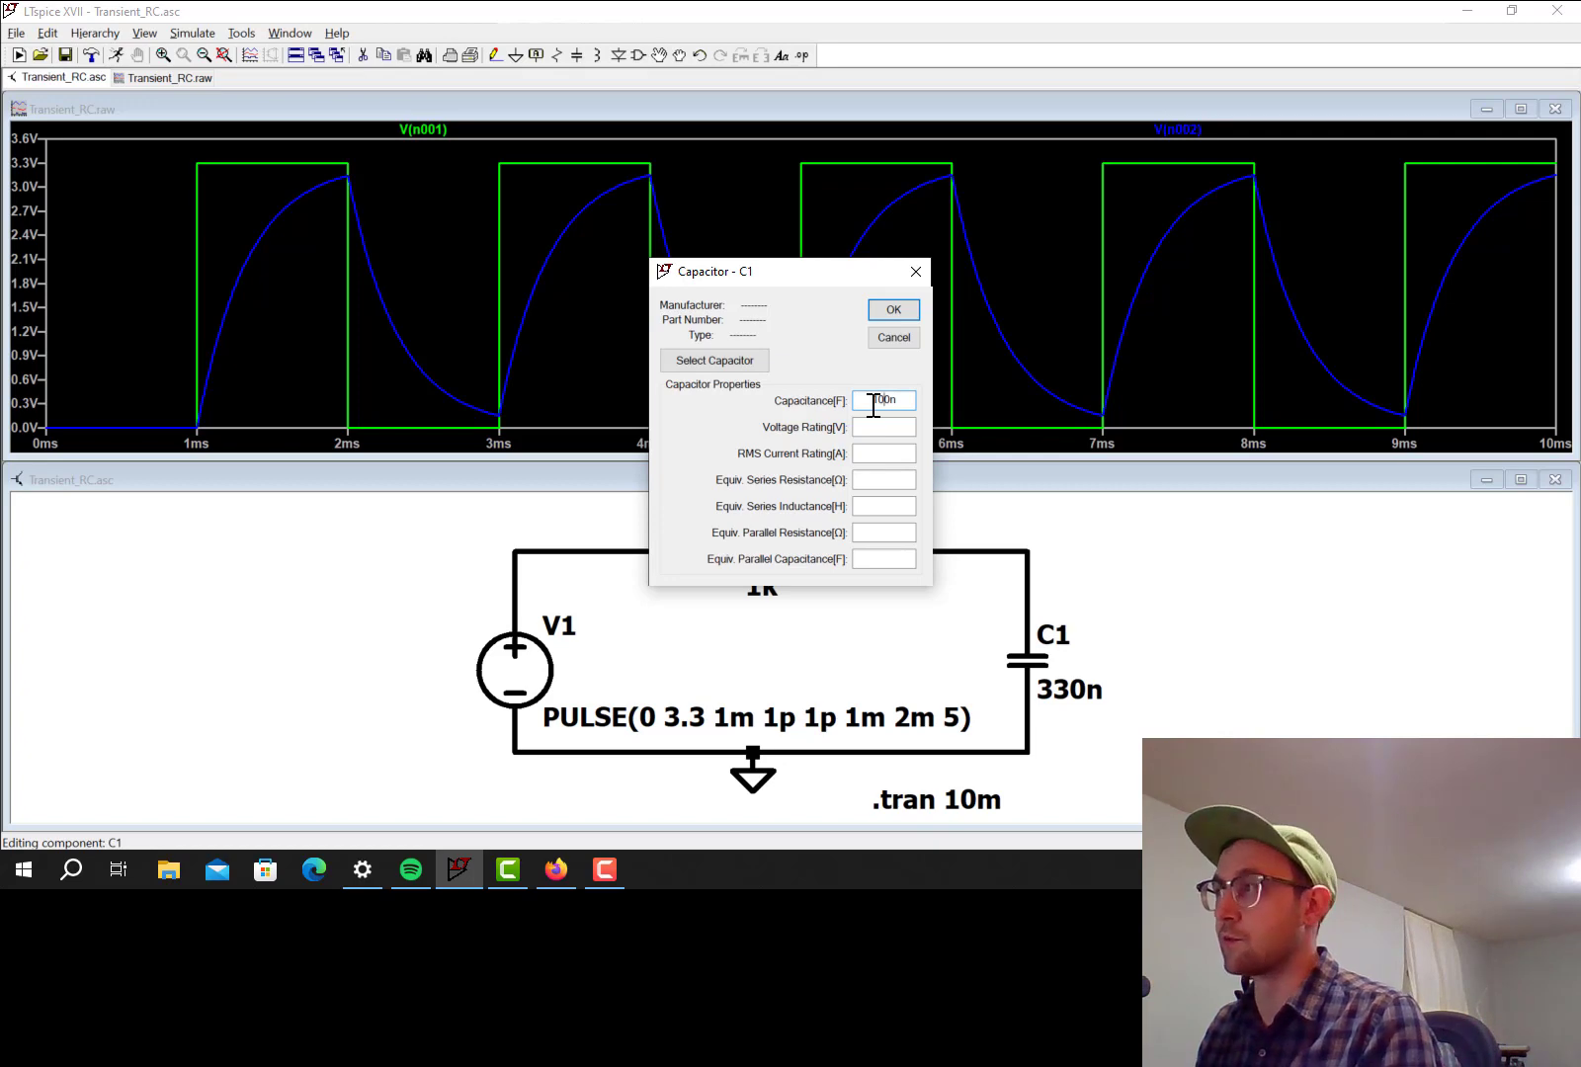
{"action": "left_click", "coordinate": [904, 318]}
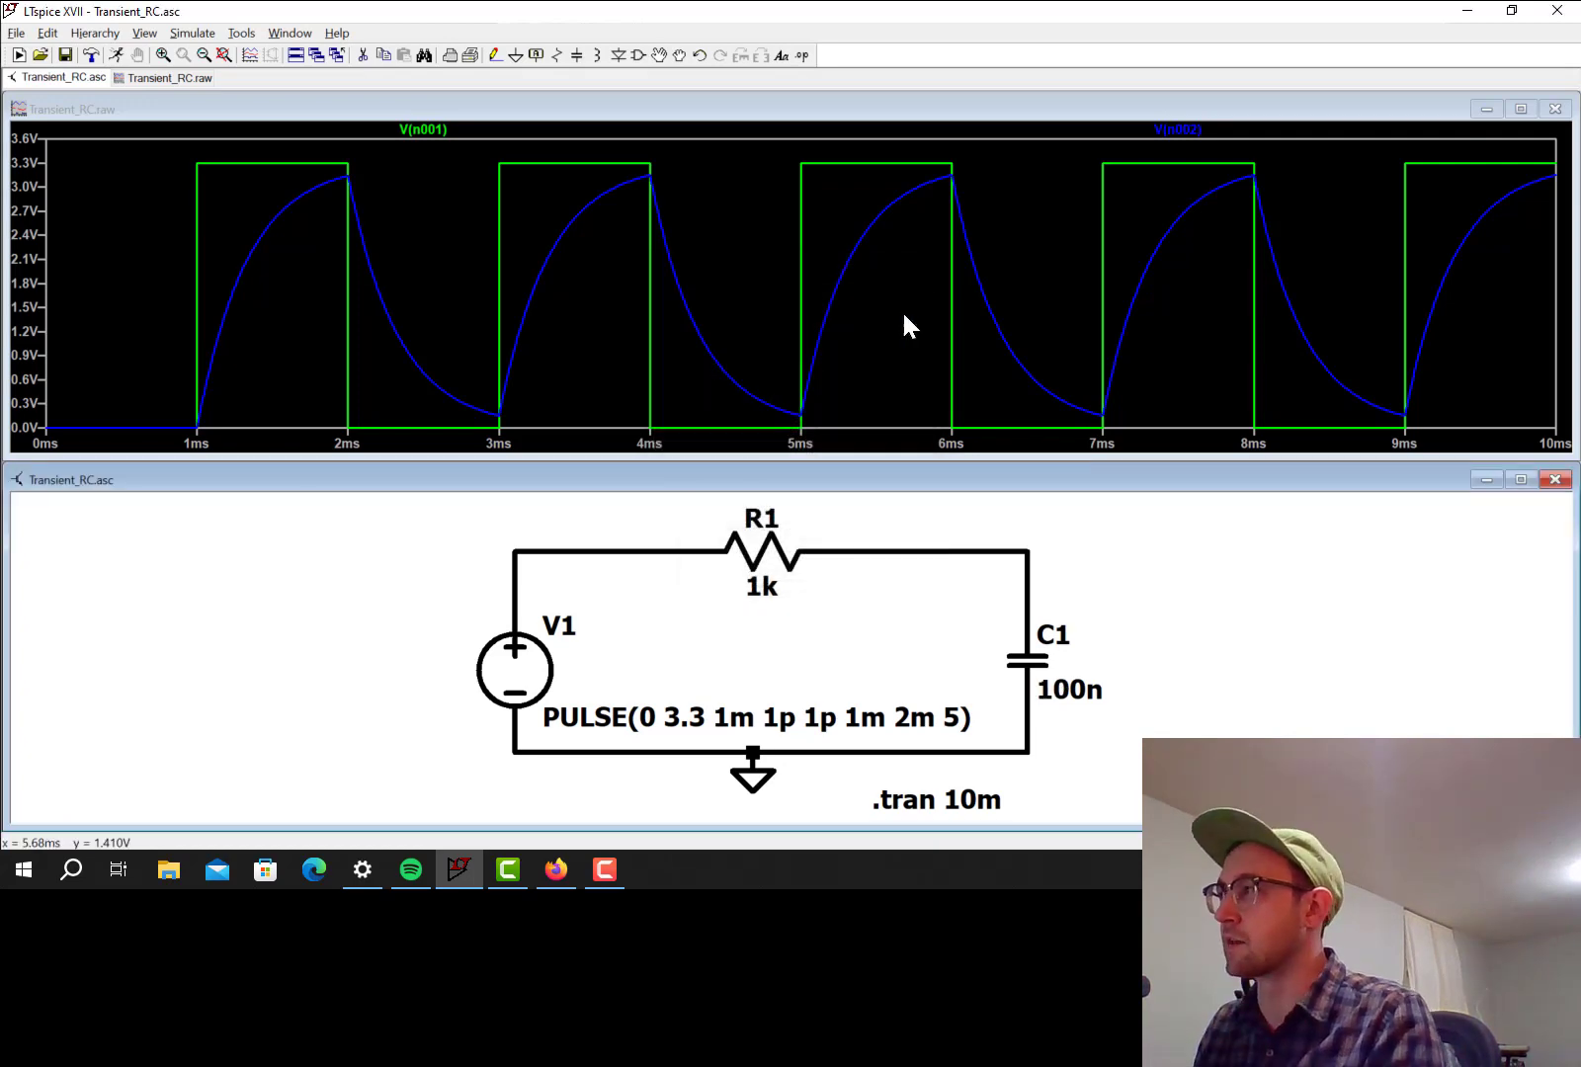
{"action": "left_click", "coordinate": [117, 56]}
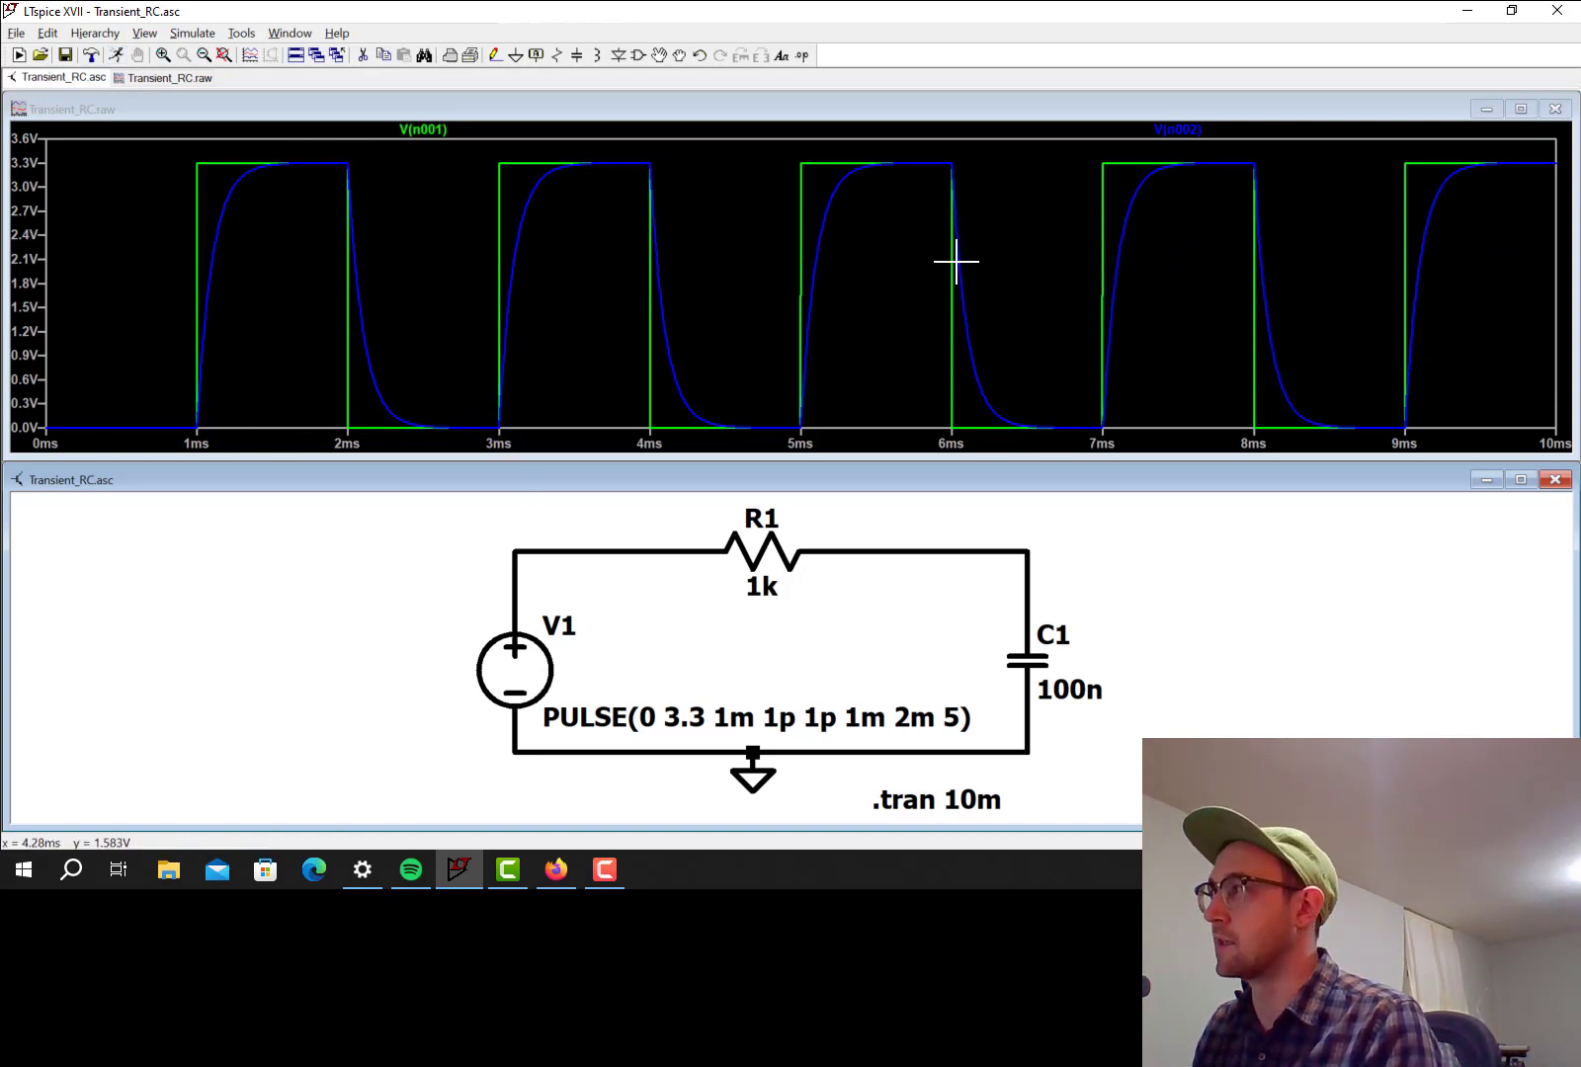
- Try C1 at 1µ and resimulate, then set C1 back to 330n
{"action": "right_click", "coordinate": [1055, 657]}
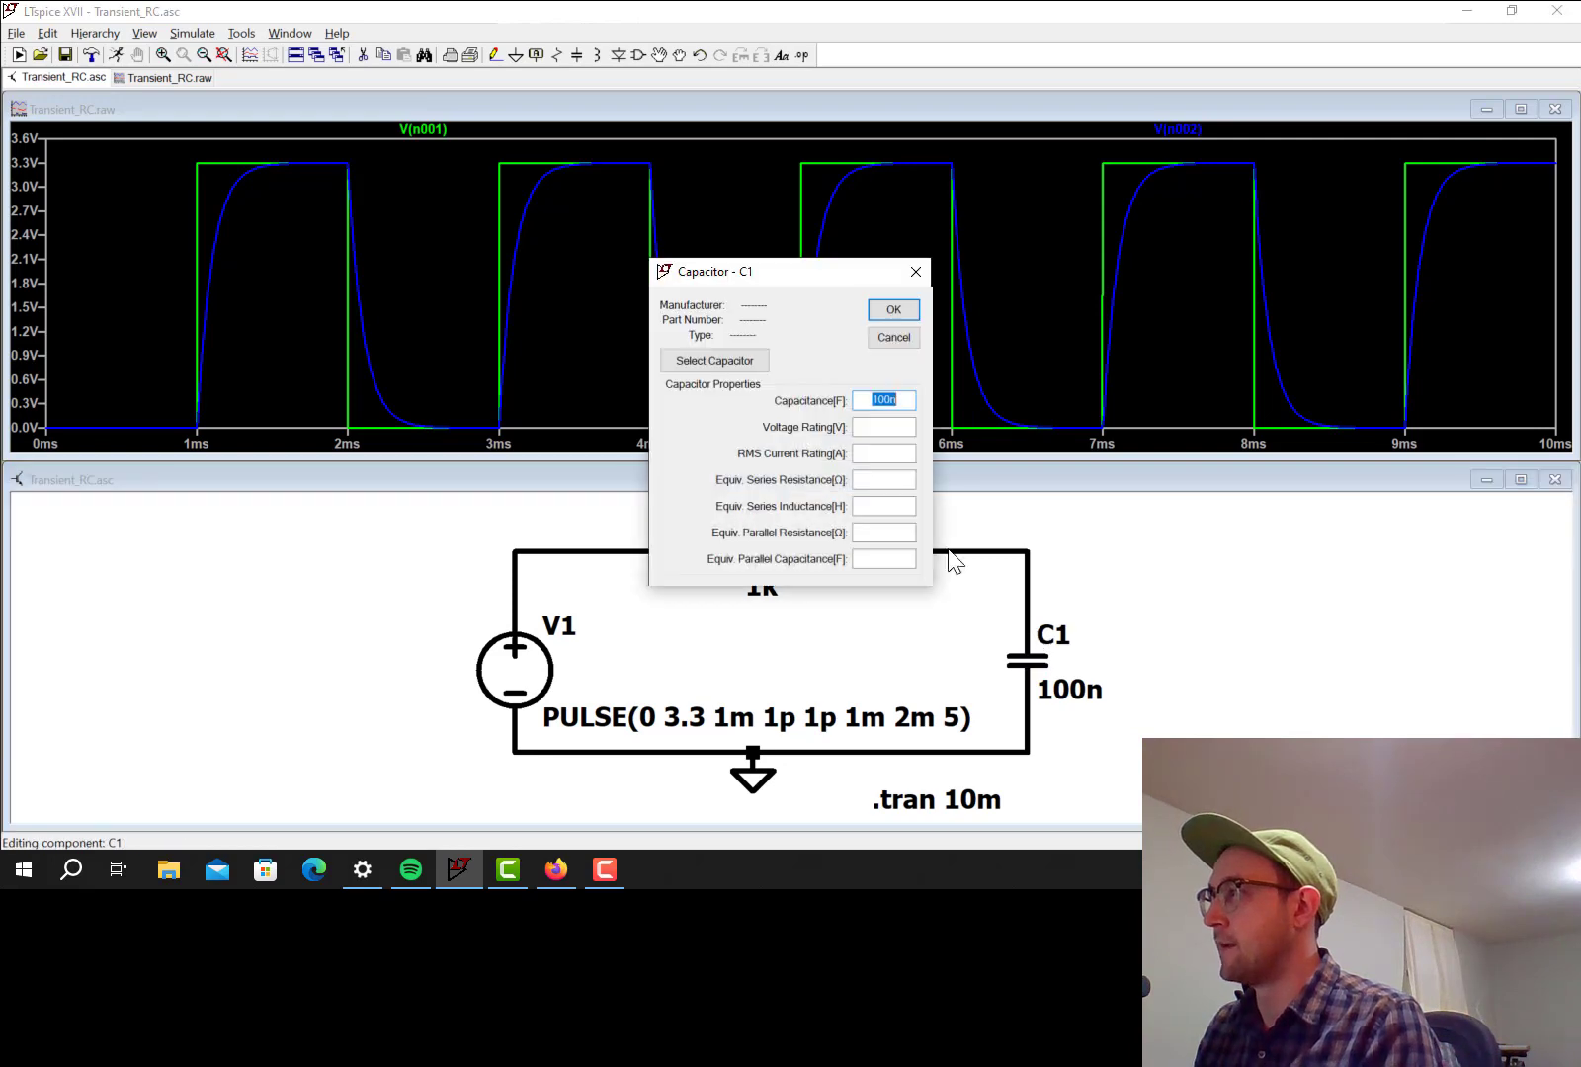
{"action": "left_click", "coordinate": [891, 400]}
{"action": "left_click_drag", "start_coordinate": [891, 399], "coordinate": [873, 391]}
{"action": "type", "text": "1u"}
{"action": "key", "text": "Return"}
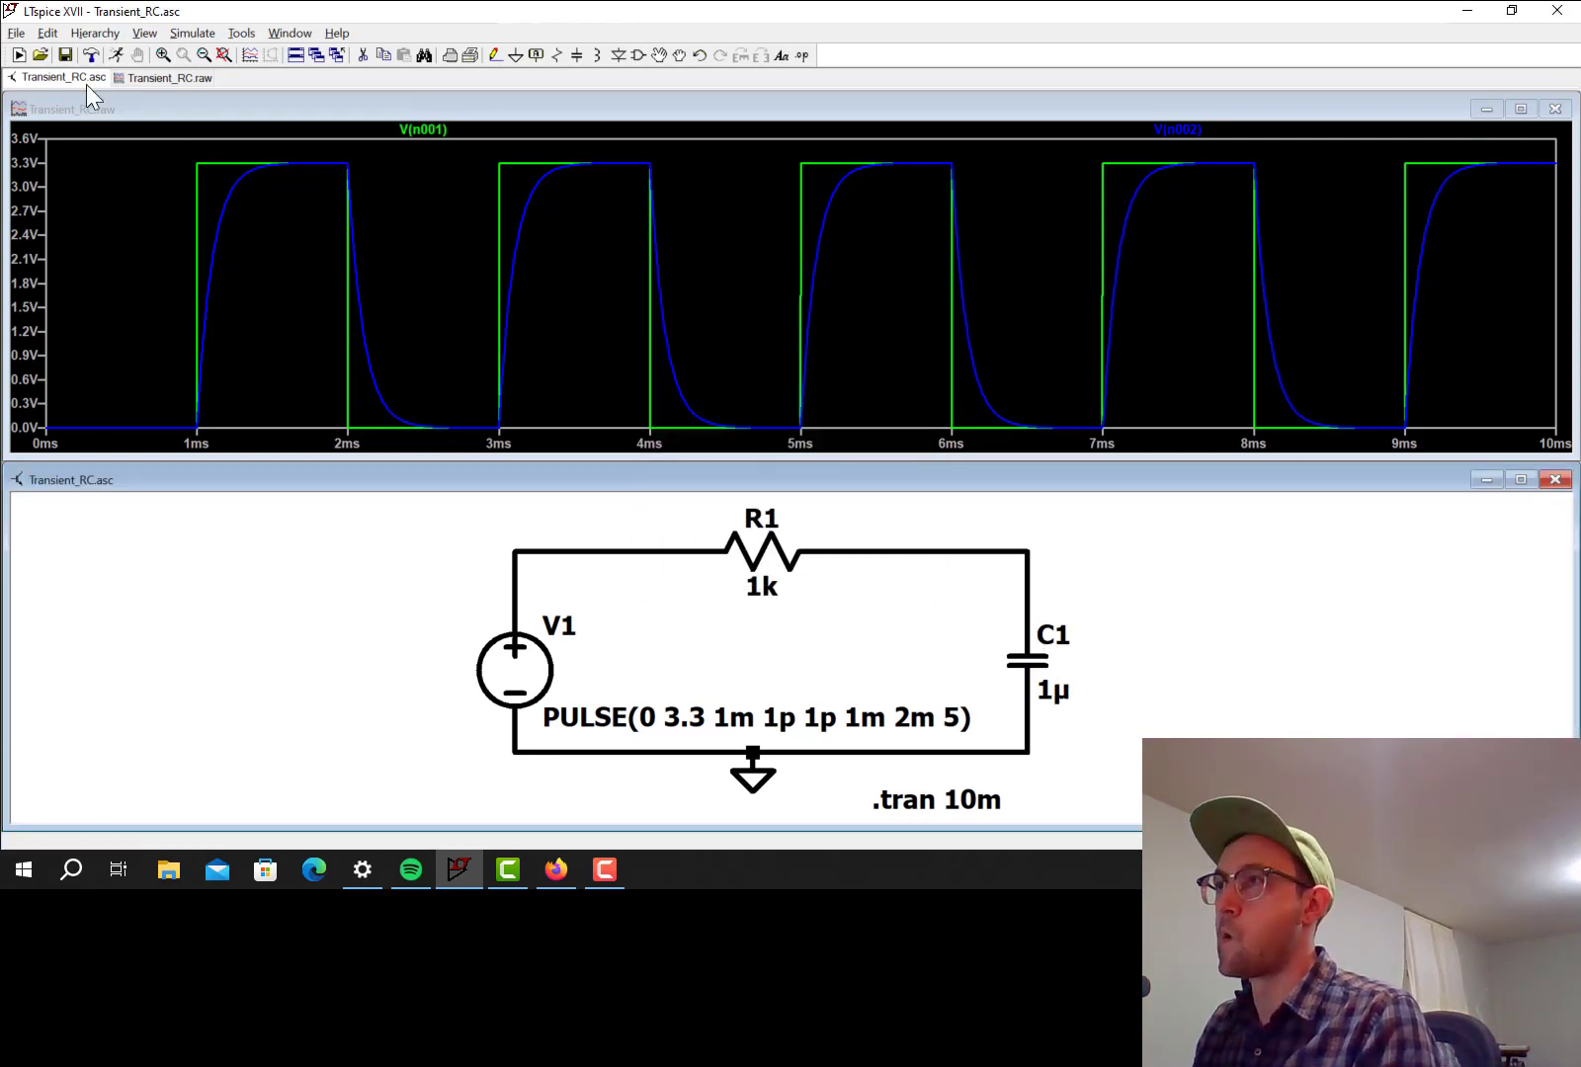
{"action": "left_click", "coordinate": [115, 55]}
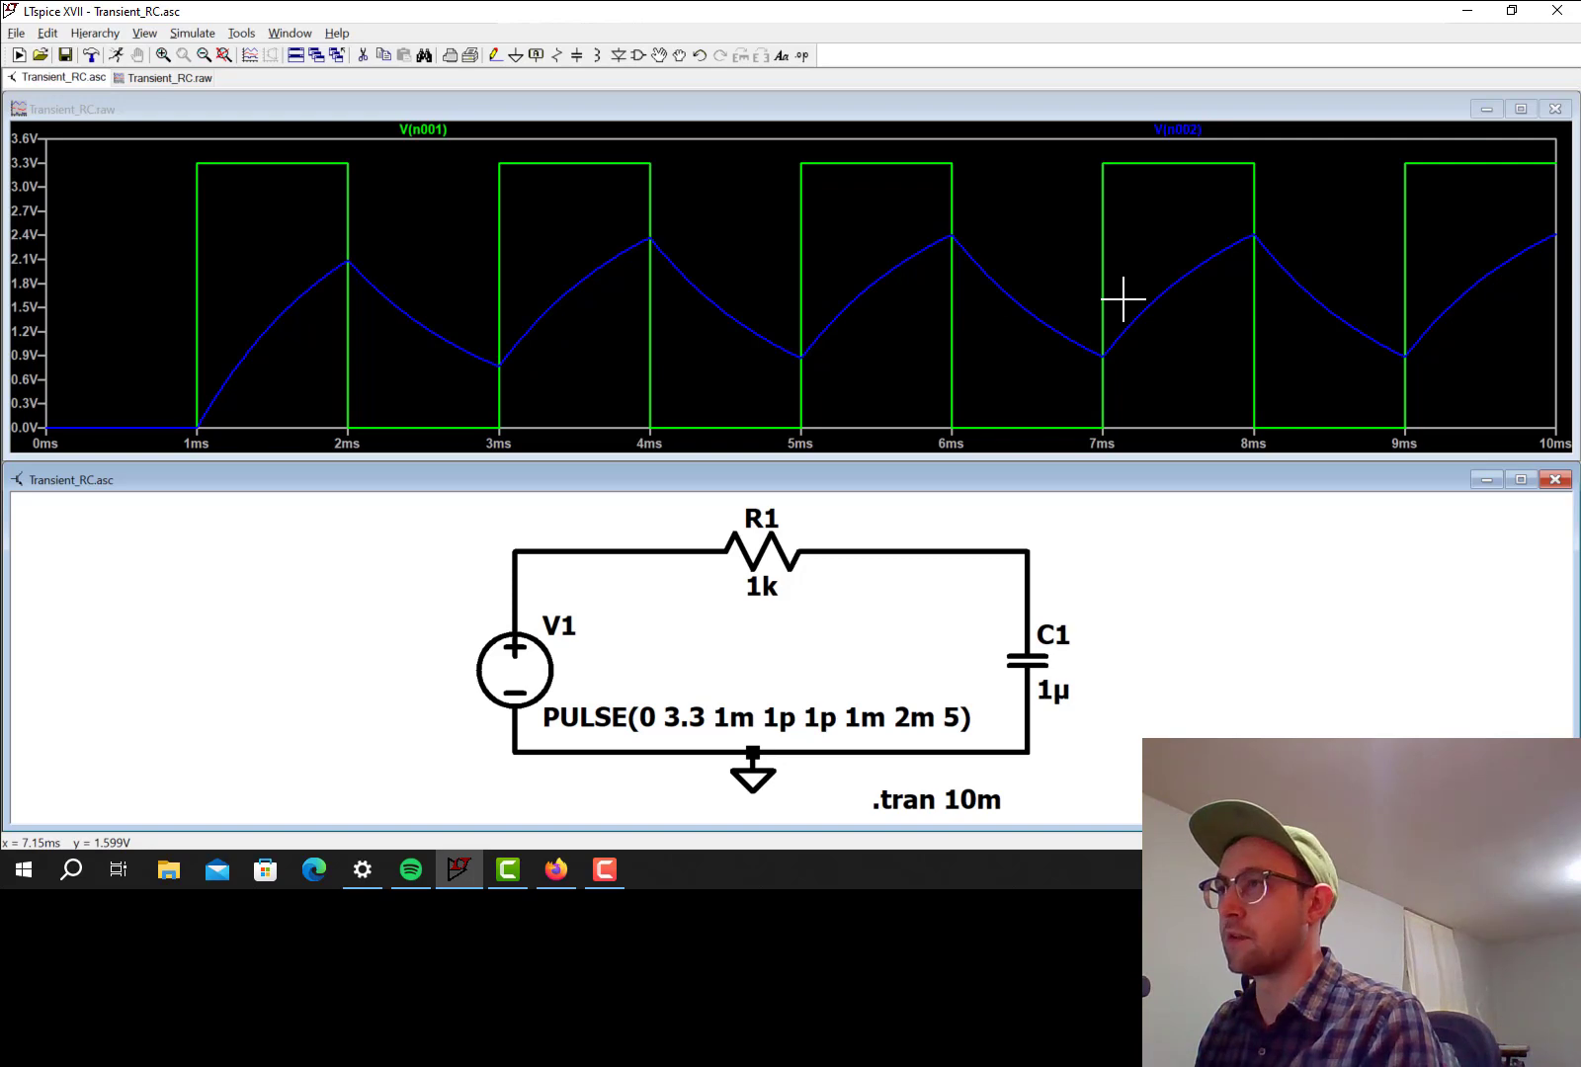
{"action": "right_click", "coordinate": [1026, 660]}
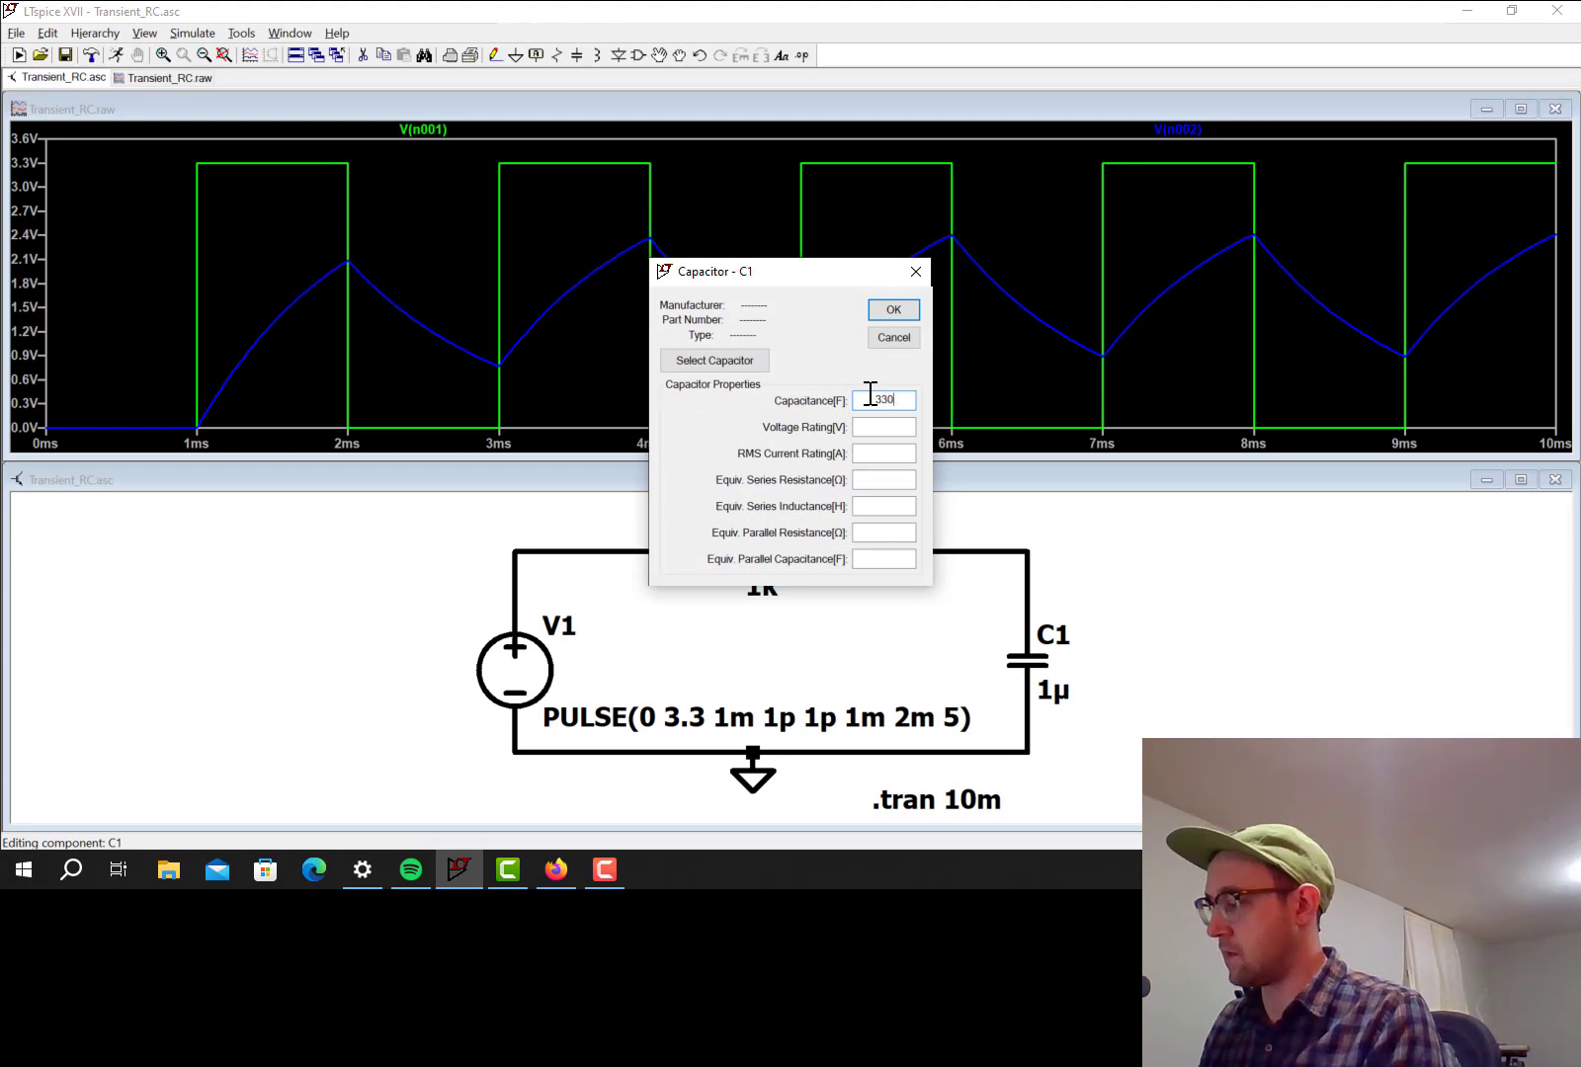
{"action": "key", "text": "Return"}
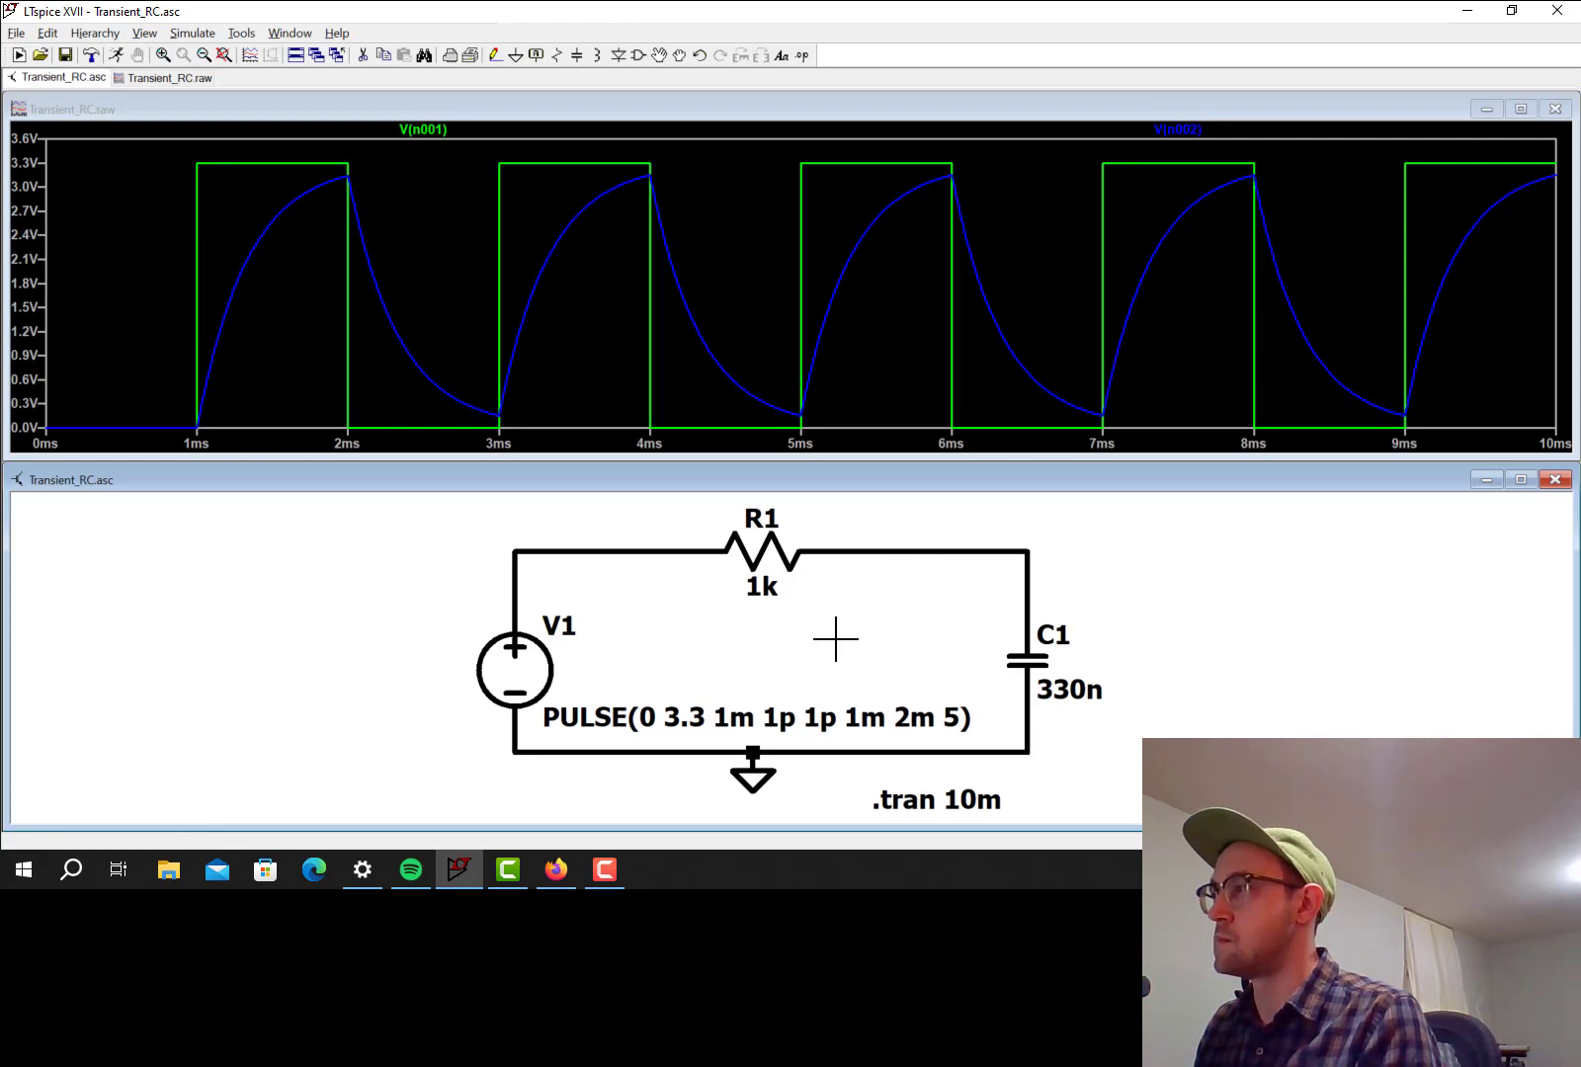
- Set V1's Trise and Tfall to 100u and rerun, giving V(n001) sloped edges
{"action": "right_click", "coordinate": [526, 672]}
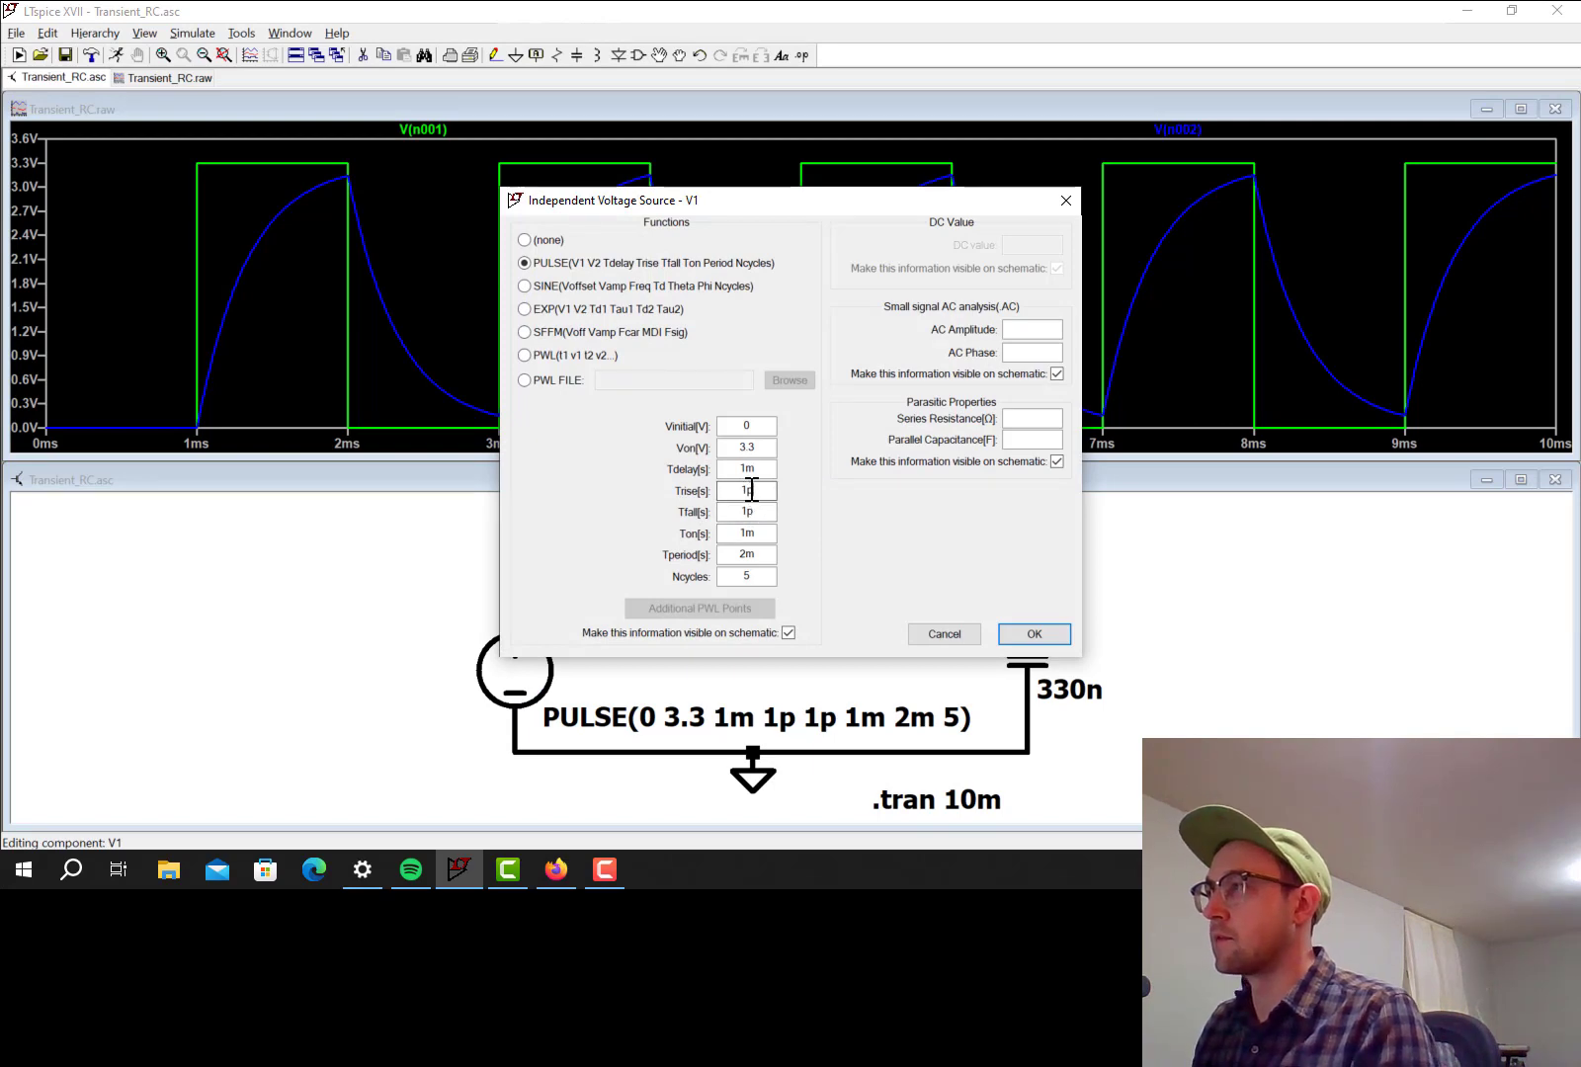
{"action": "double_click", "coordinate": [749, 491]}
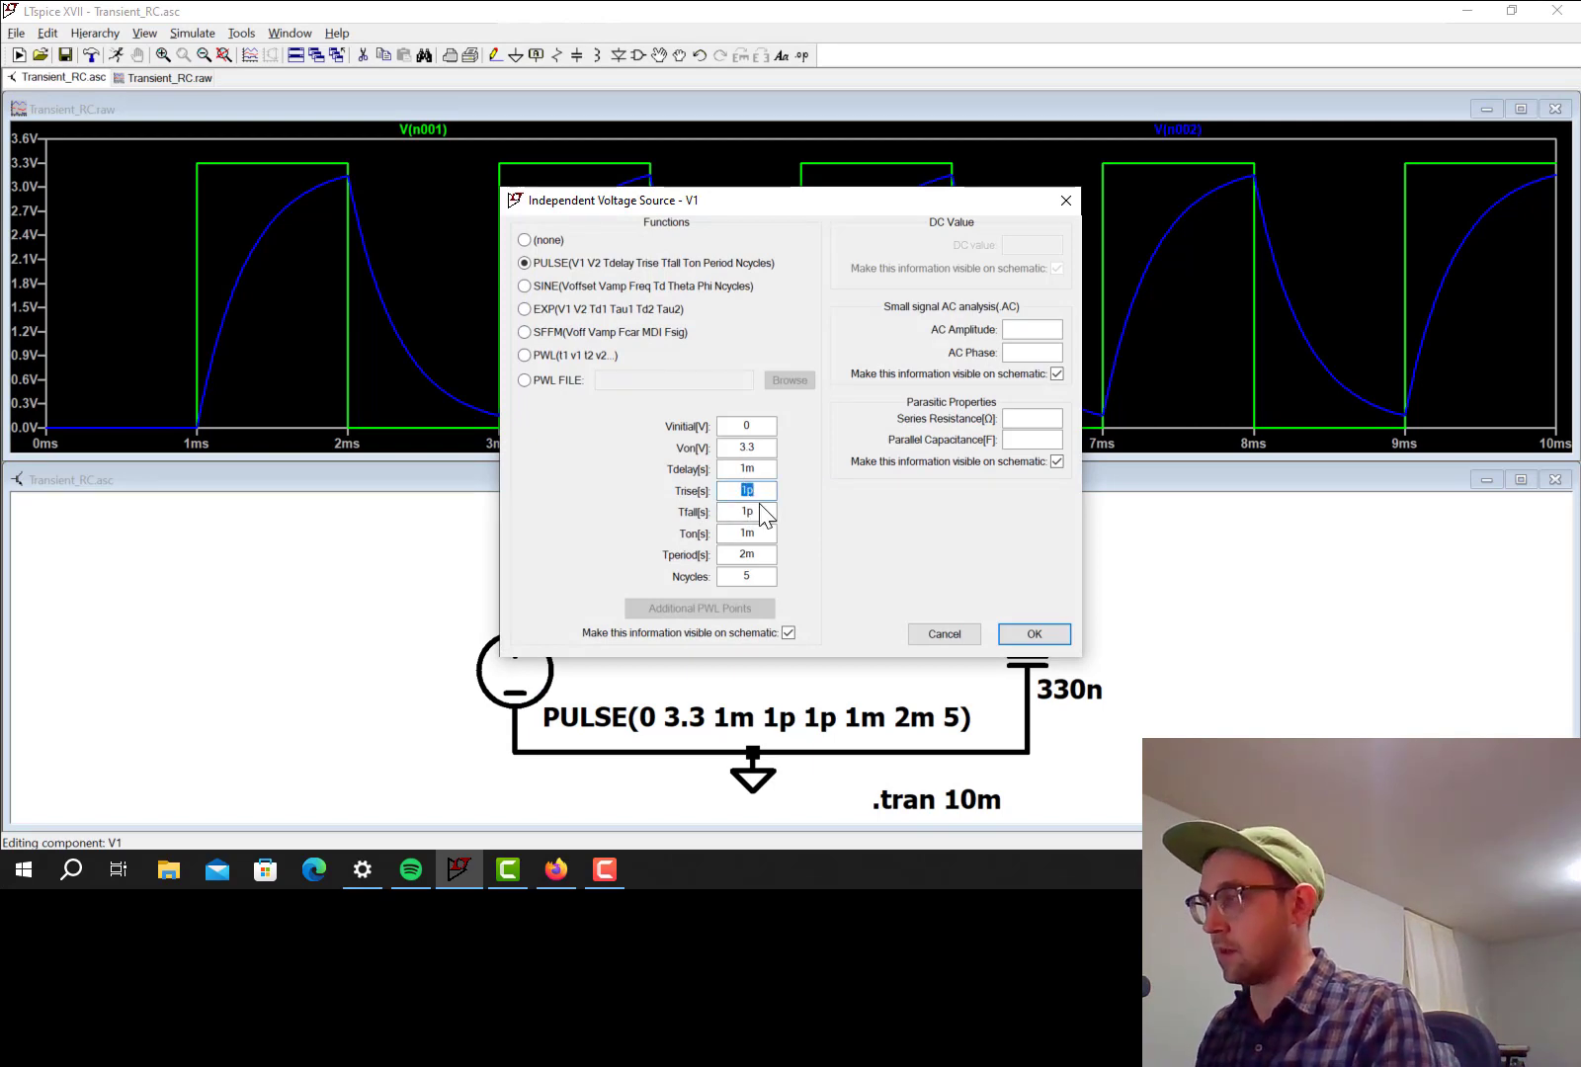
{"action": "type", "text": "100u"}
{"action": "left_click", "coordinate": [762, 514]}
{"action": "double_click", "coordinate": [747, 512]}
{"action": "type", "text": "100u"}
{"action": "key", "text": "Return"}
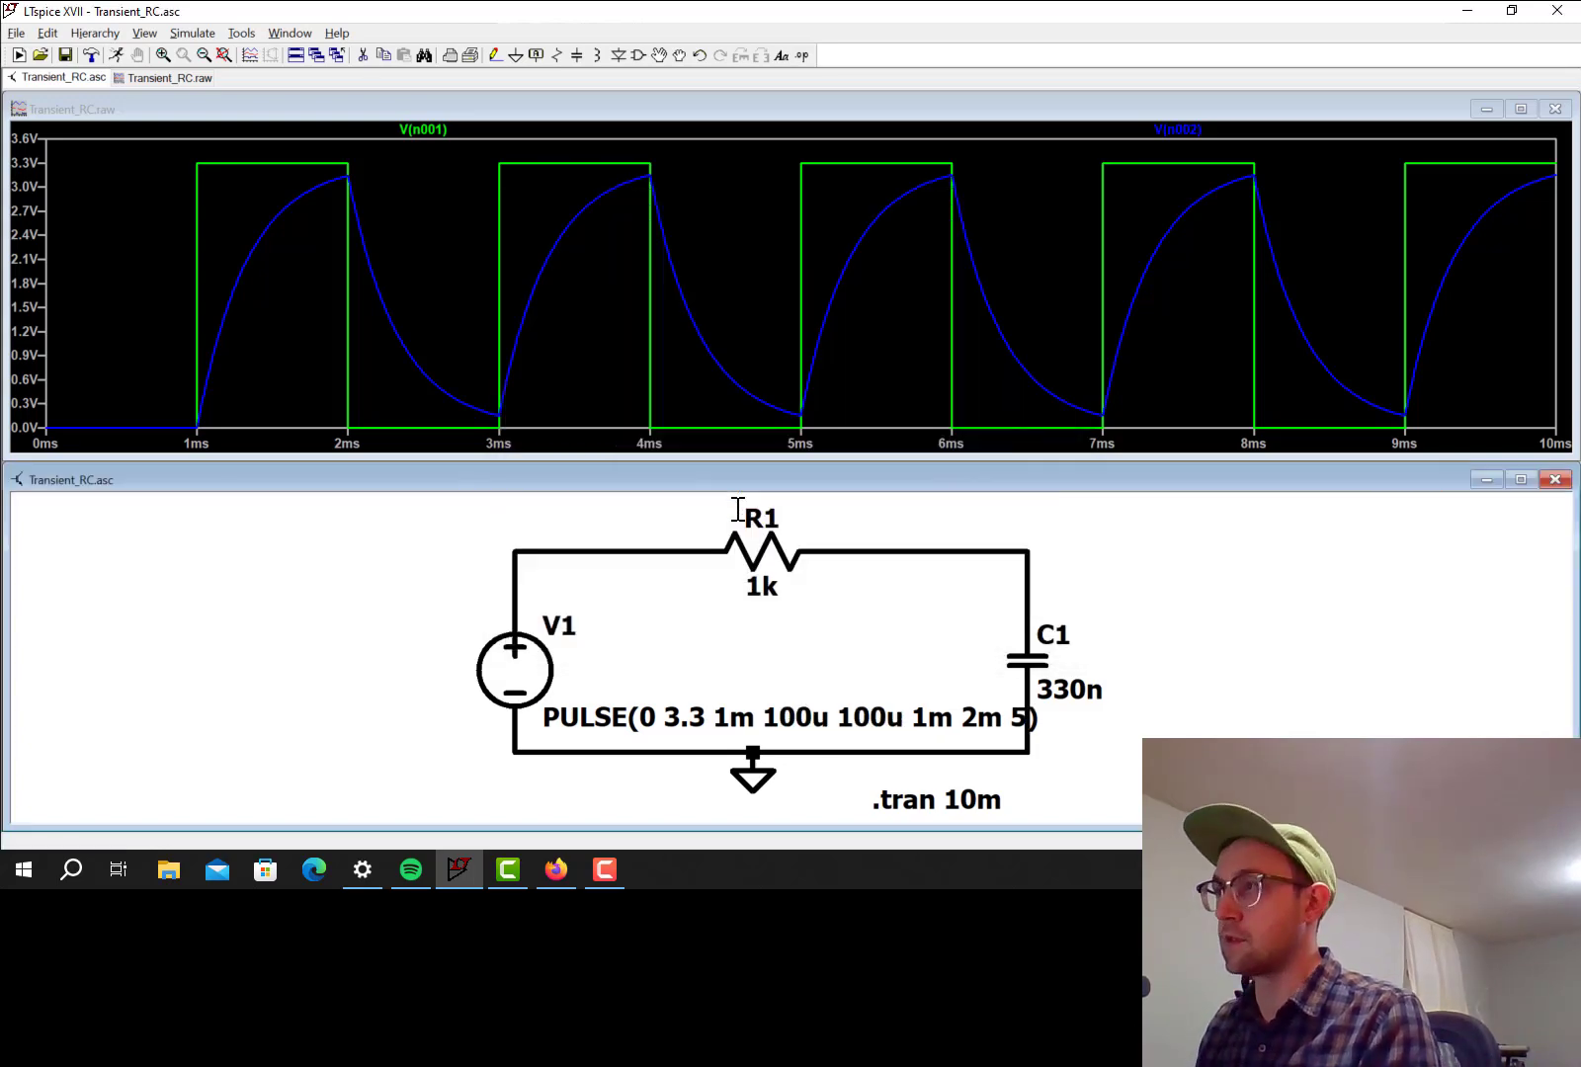
{"action": "left_click", "coordinate": [116, 57]}
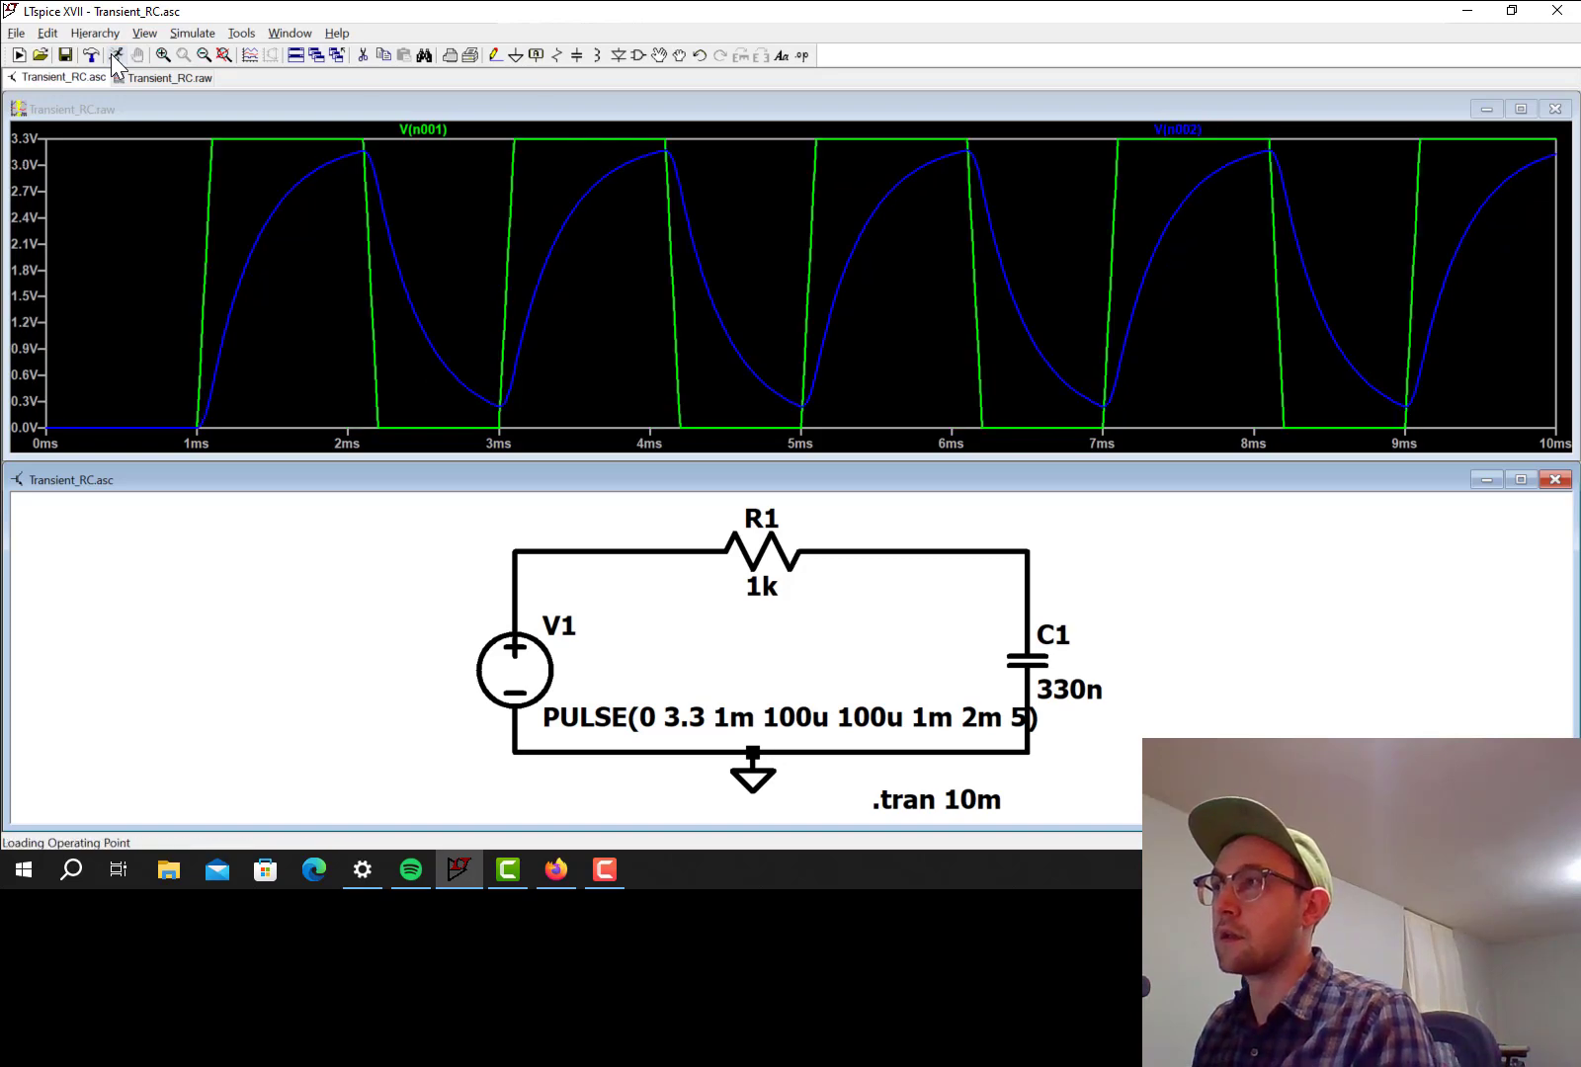